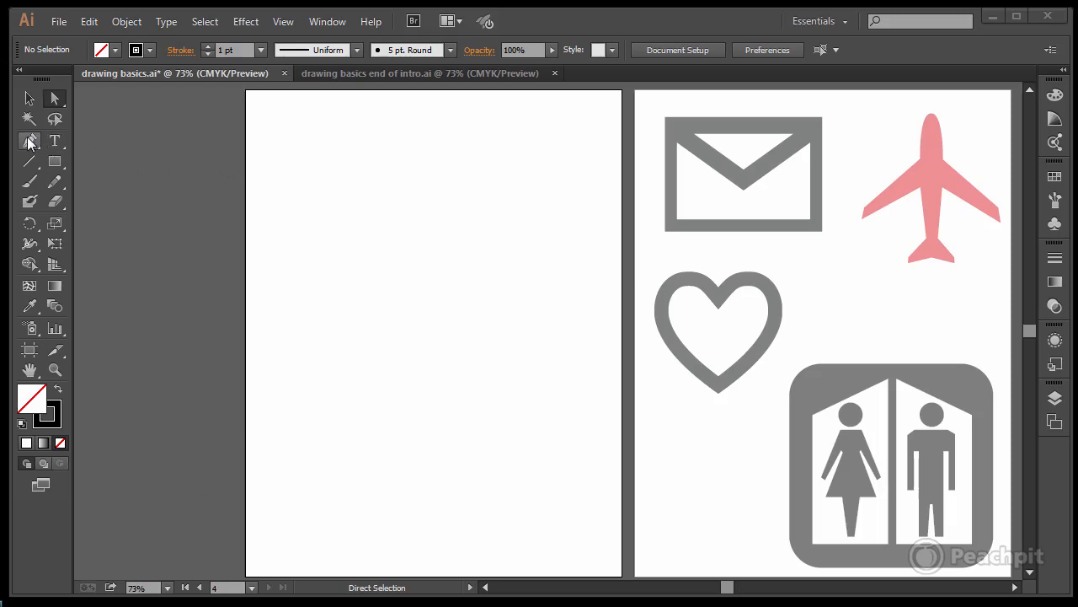
Step: Draw an irregular closed shape with thirteen corner points near the empty artboard's upper left using the Pen tool, starting with a level edge about 122 pt long
{"action": "left_click_drag", "start_coordinate": [30, 143], "coordinate": [101, 143]}
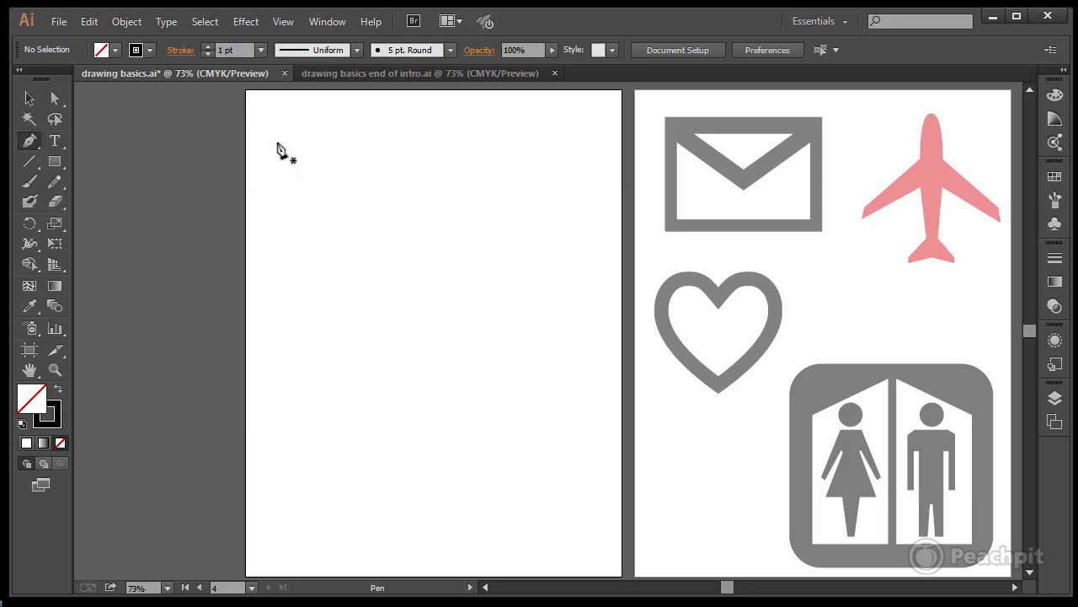
{"action": "left_click", "coordinate": [276, 139]}
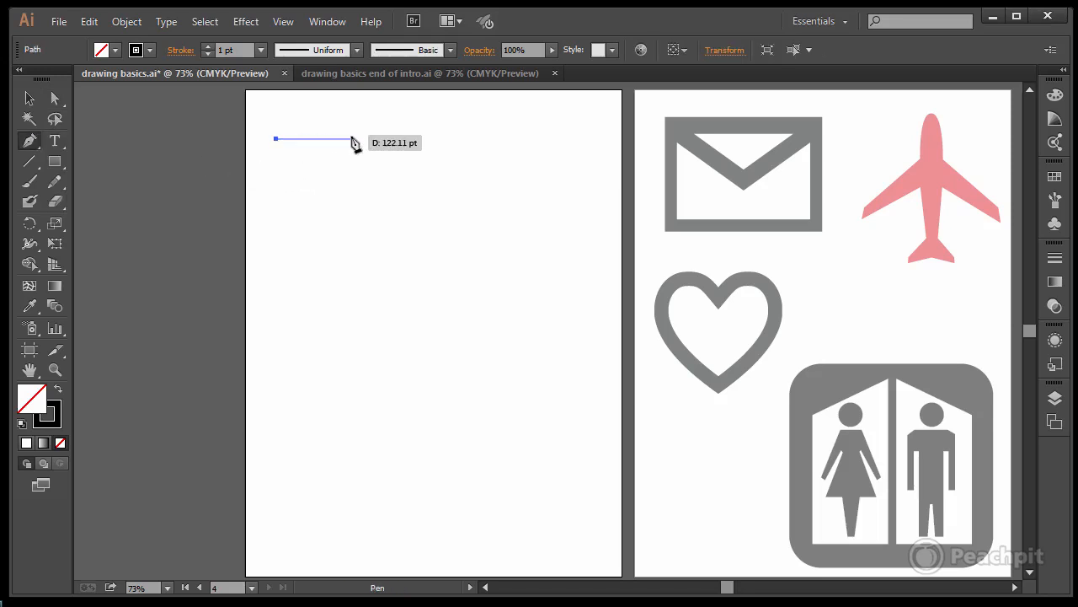
{"action": "left_click", "coordinate": [352, 138]}
{"action": "left_click", "coordinate": [341, 196]}
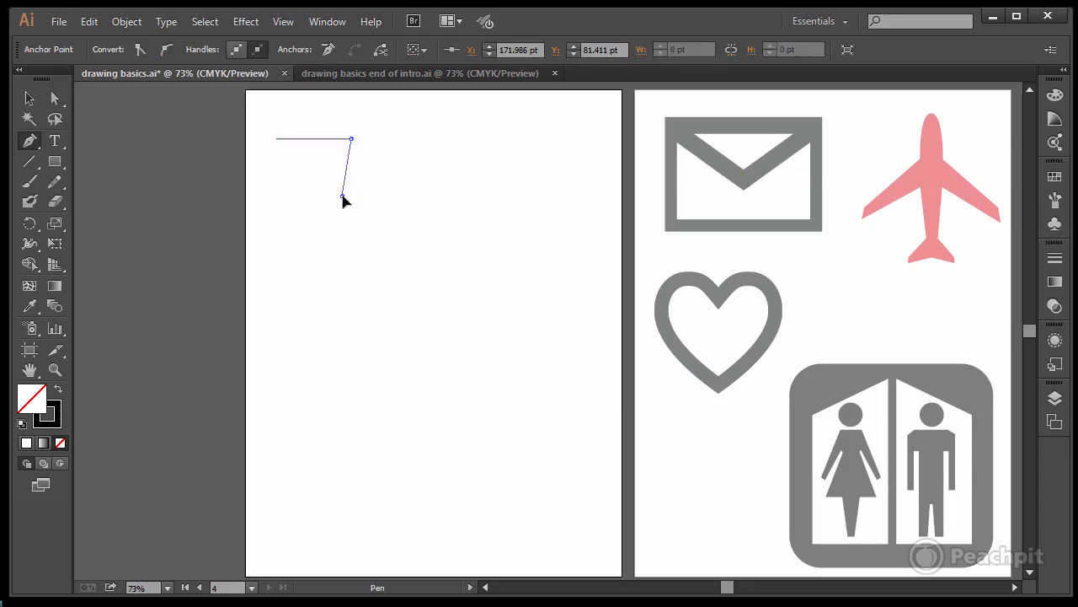
{"action": "left_click", "coordinate": [292, 158]}
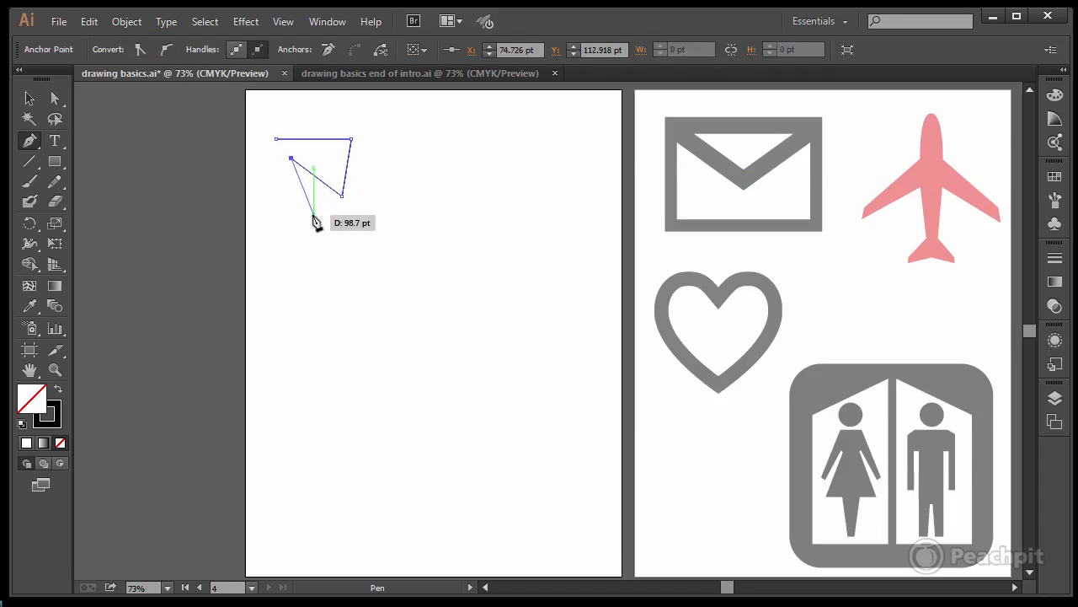
{"action": "left_click", "coordinate": [313, 214]}
{"action": "left_click", "coordinate": [372, 202]}
{"action": "left_click", "coordinate": [380, 155]}
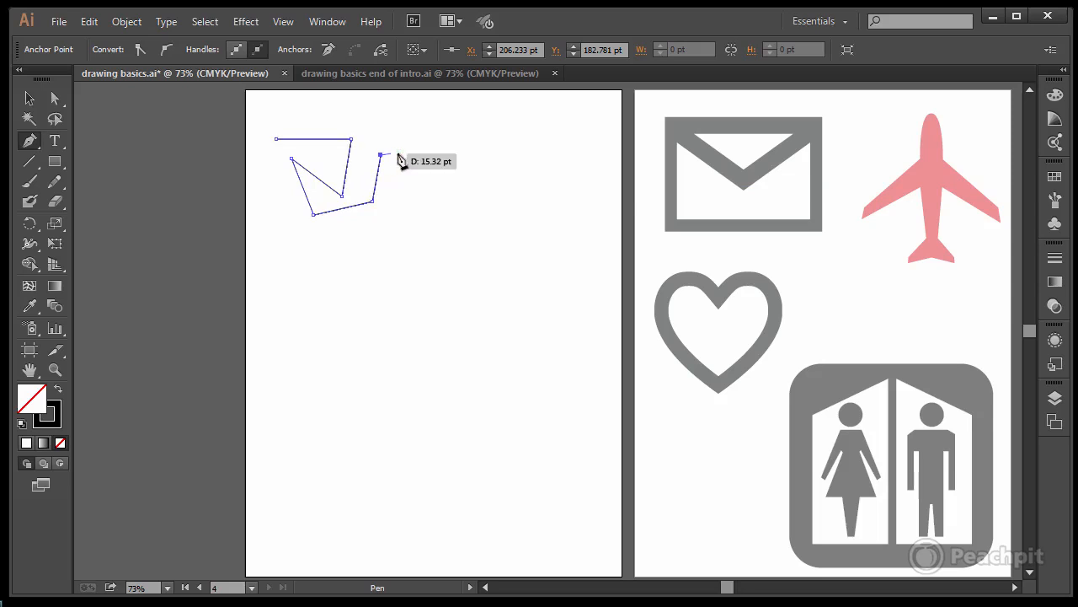
{"action": "left_click", "coordinate": [422, 153]}
{"action": "left_click", "coordinate": [402, 214]}
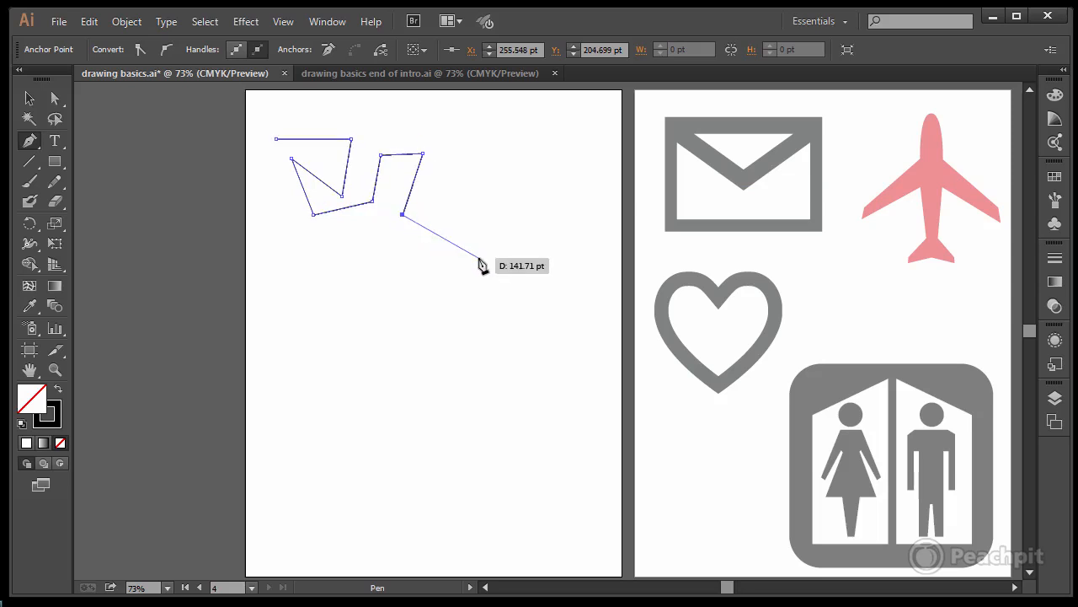
{"action": "left_click", "coordinate": [442, 240]}
{"action": "left_click", "coordinate": [359, 259]}
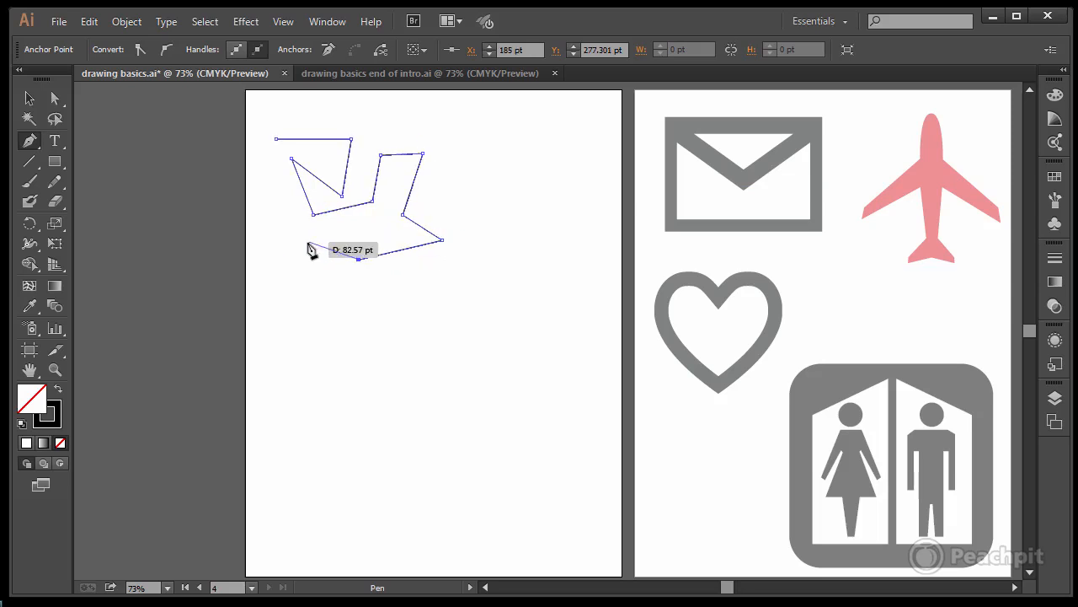
{"action": "left_click", "coordinate": [306, 243]}
{"action": "left_click", "coordinate": [276, 199]}
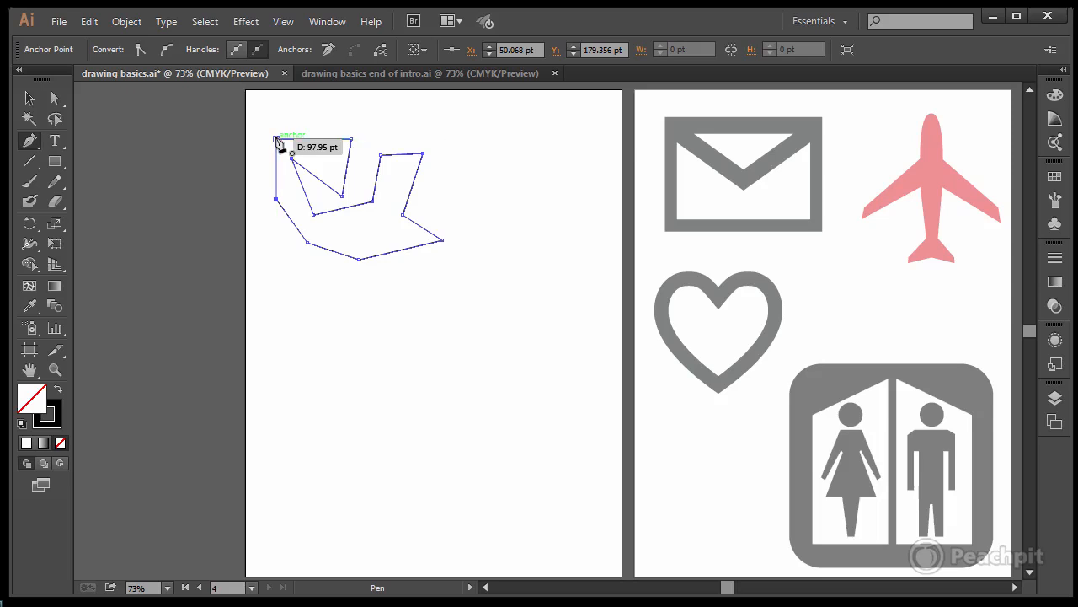
{"action": "left_click", "coordinate": [278, 141]}
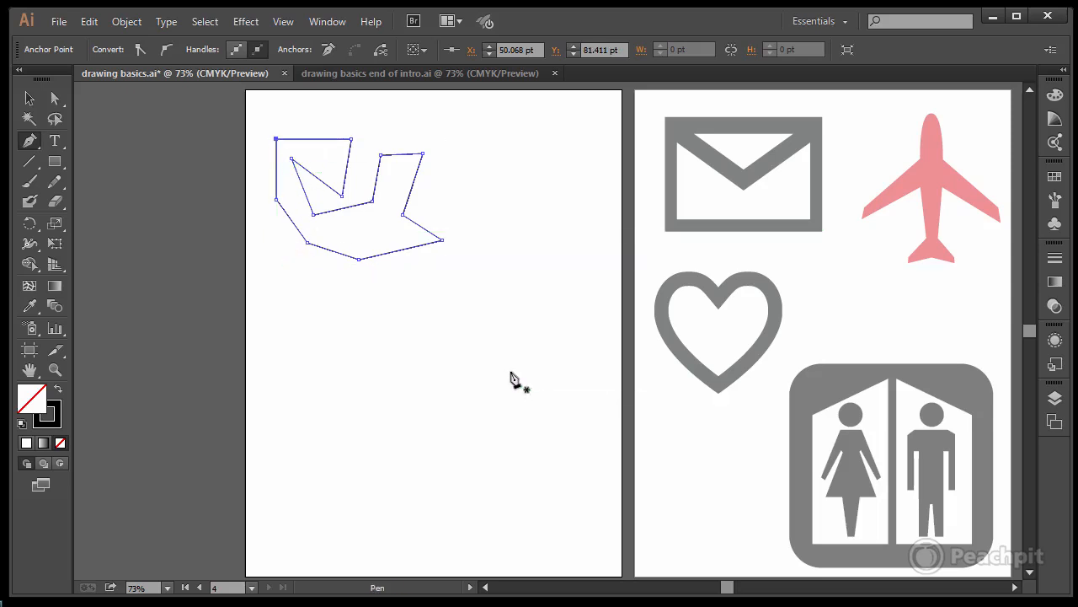
{"action": "key", "text": "ctrl"}
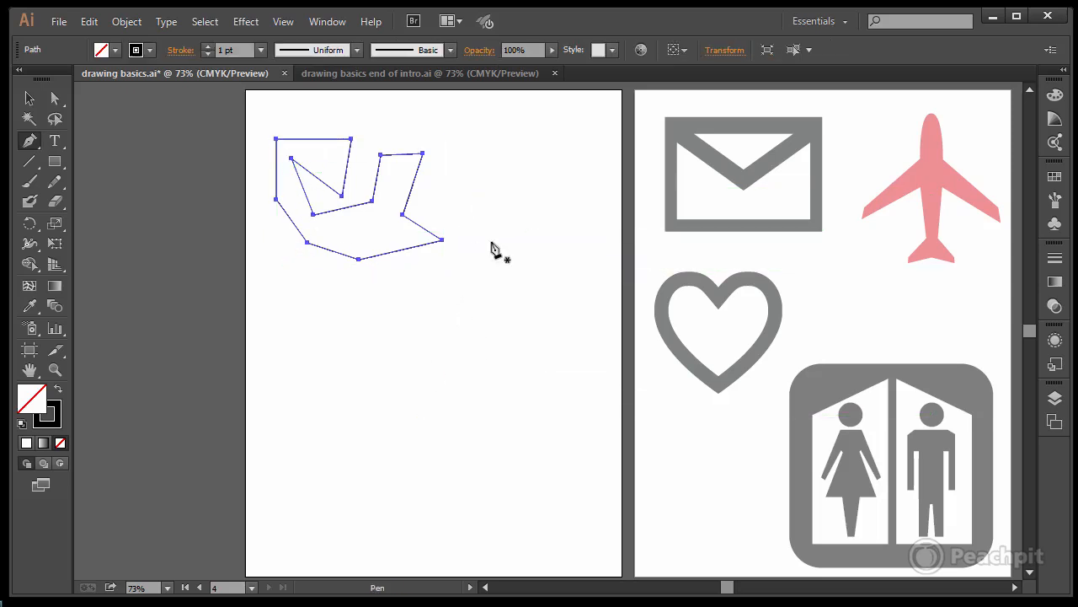
Step: Draw an open zigzag path with four corner points beside the closed shape, and end the path
{"action": "left_click", "coordinate": [442, 186]}
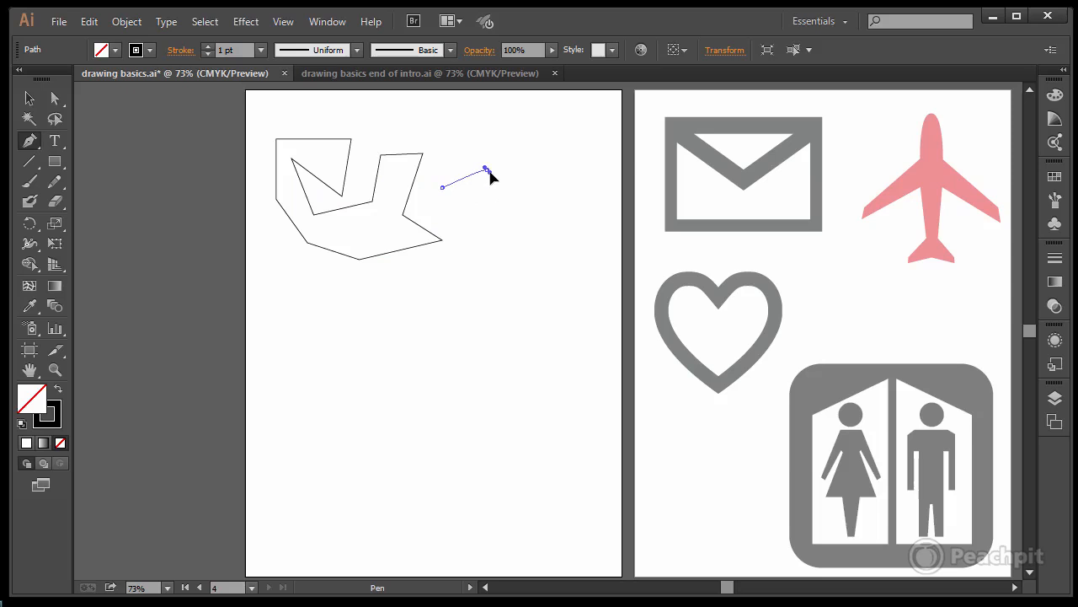
{"action": "left_click", "coordinate": [488, 162]}
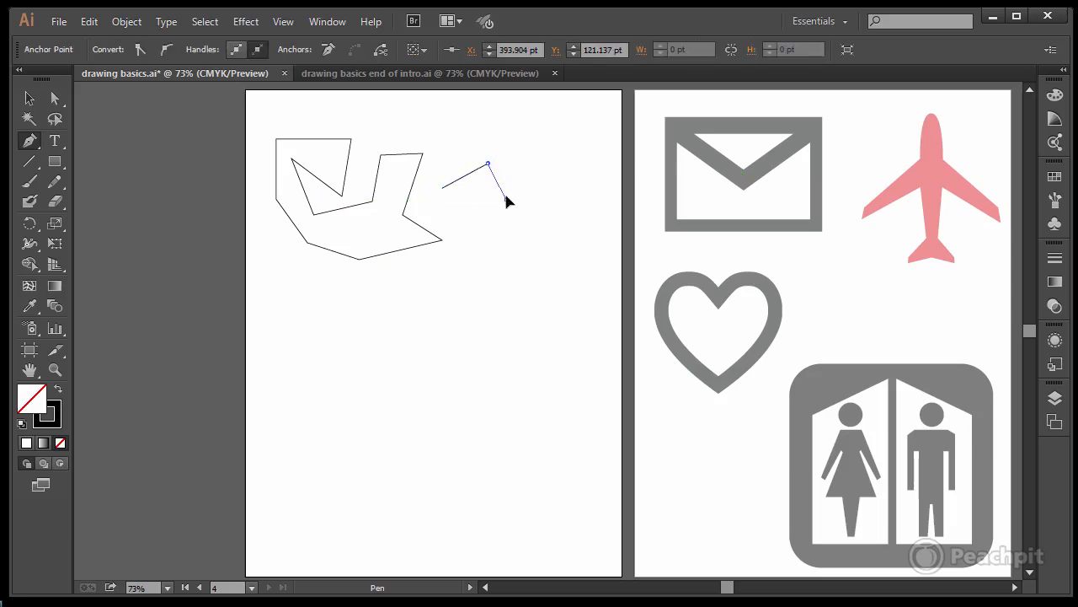
{"action": "left_click", "coordinate": [506, 199]}
{"action": "left_click", "coordinate": [530, 139]}
{"action": "left_click", "coordinate": [540, 148], "text": "ctrl"}
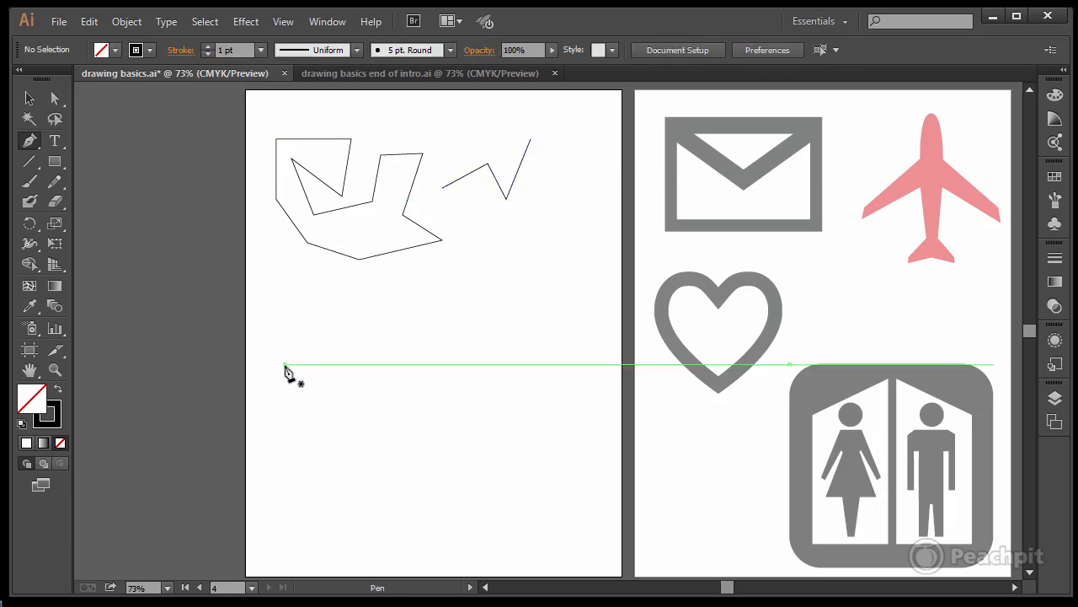
Step: Draw a wide open zigzag with eight corner points below the closed shape, alternating low and high, and end the path
{"action": "left_click", "coordinate": [286, 339]}
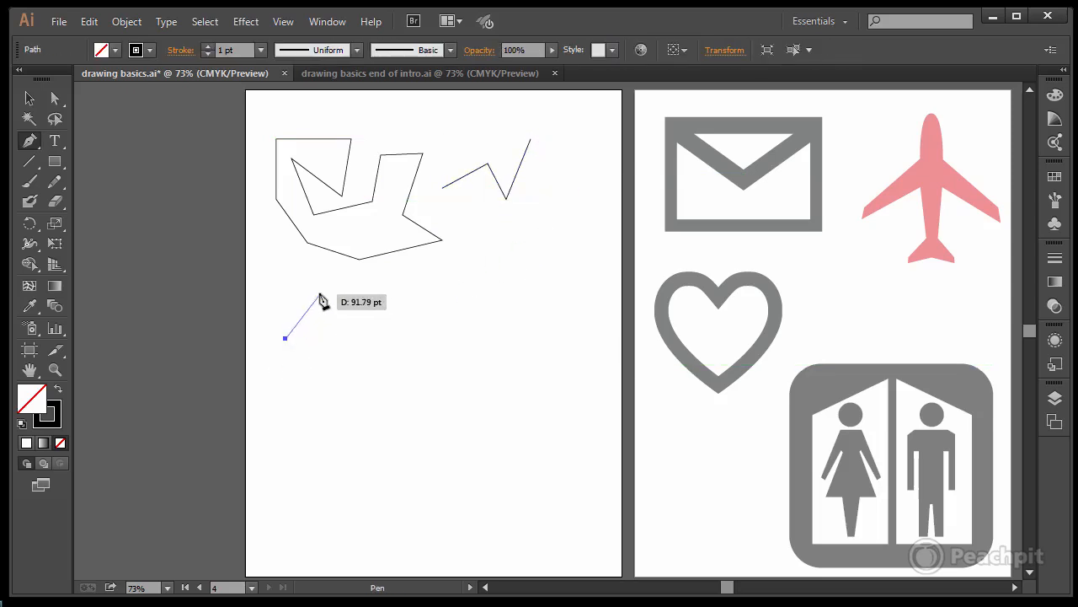
{"action": "left_click", "coordinate": [319, 292]}
{"action": "left_click", "coordinate": [354, 338]}
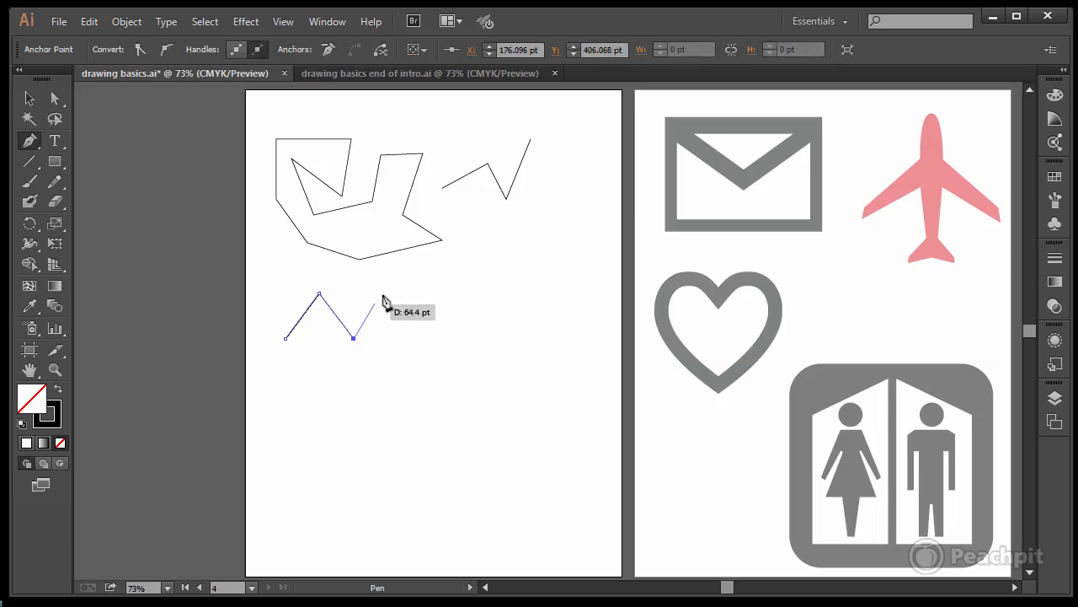
{"action": "left_click", "coordinate": [387, 288]}
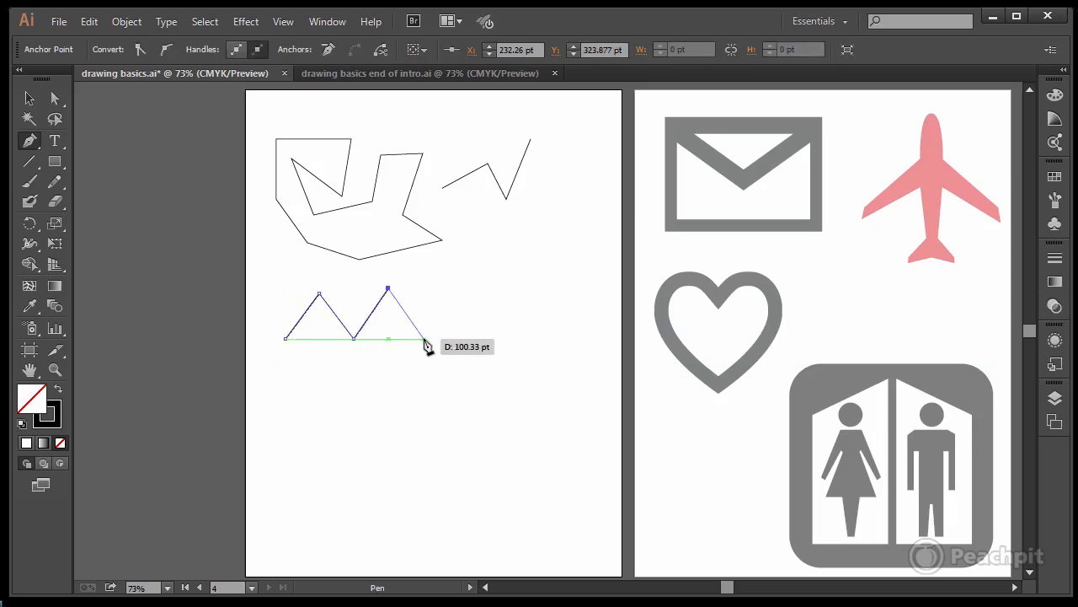
{"action": "left_click", "coordinate": [423, 337]}
{"action": "left_click", "coordinate": [454, 290]}
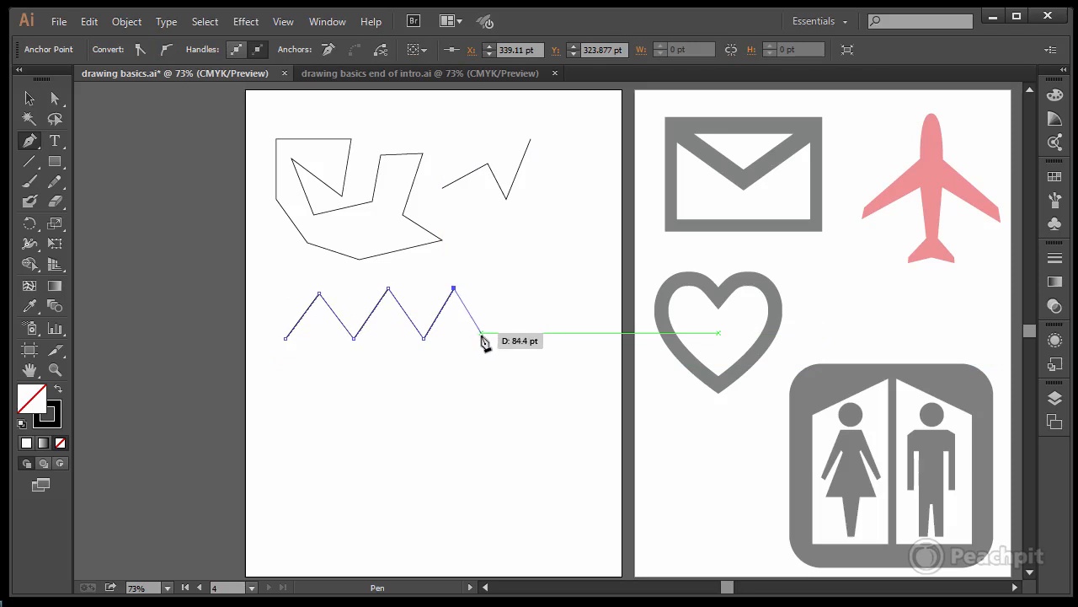
{"action": "left_click", "coordinate": [482, 331]}
{"action": "left_click", "coordinate": [514, 284]}
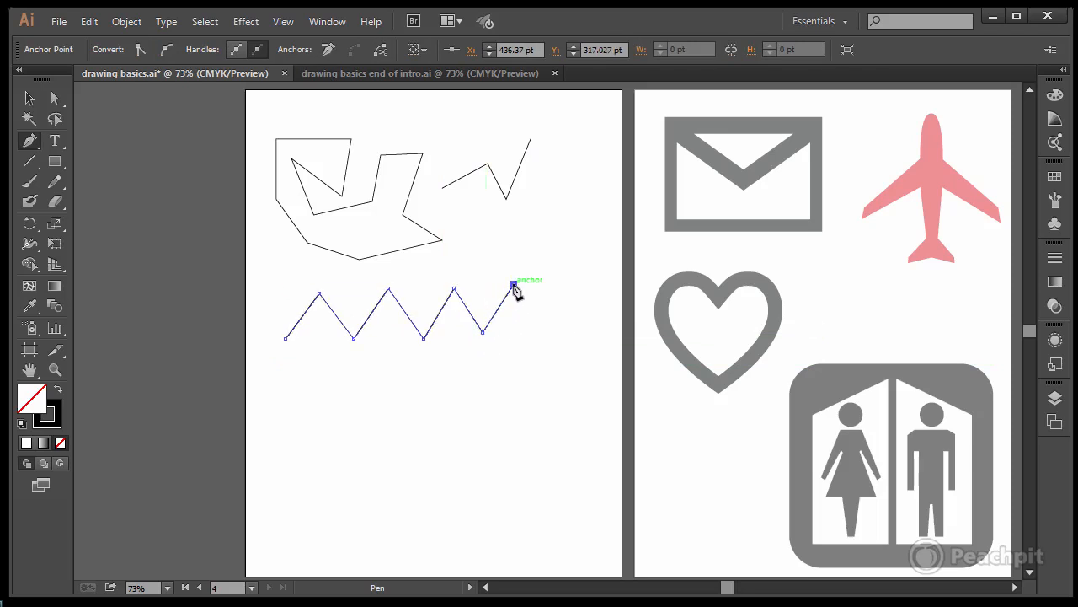
{"action": "left_click", "coordinate": [522, 347], "text": "ctrl"}
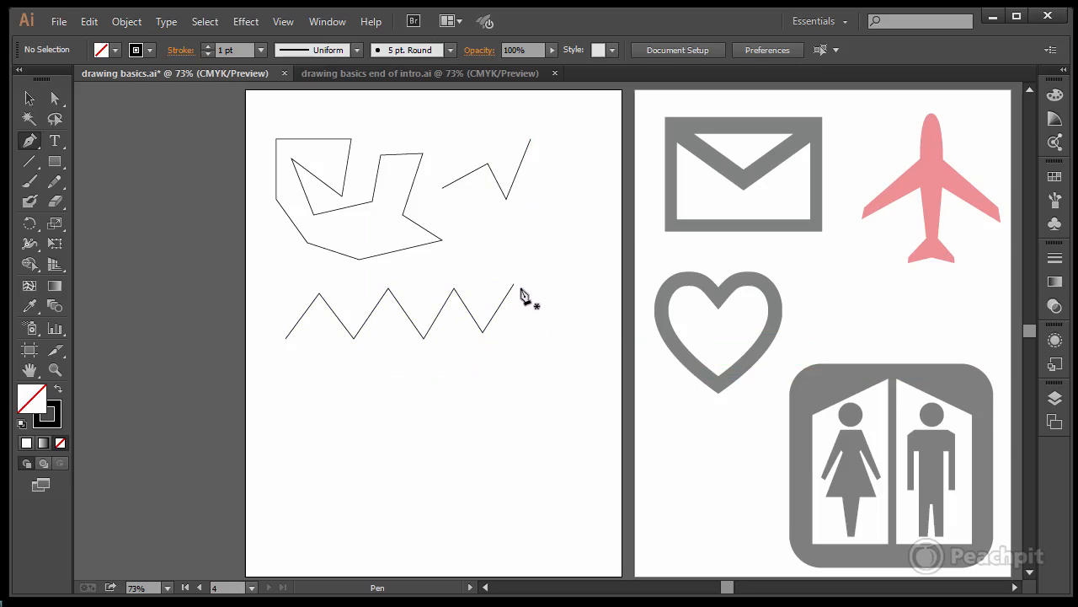
Step: Resume the wide zigzag from its right endpoint, add one downward straight segment ending at about X 483, Y 396 pt, and end the path
{"action": "left_click", "coordinate": [515, 285]}
{"action": "left_click", "coordinate": [514, 286]}
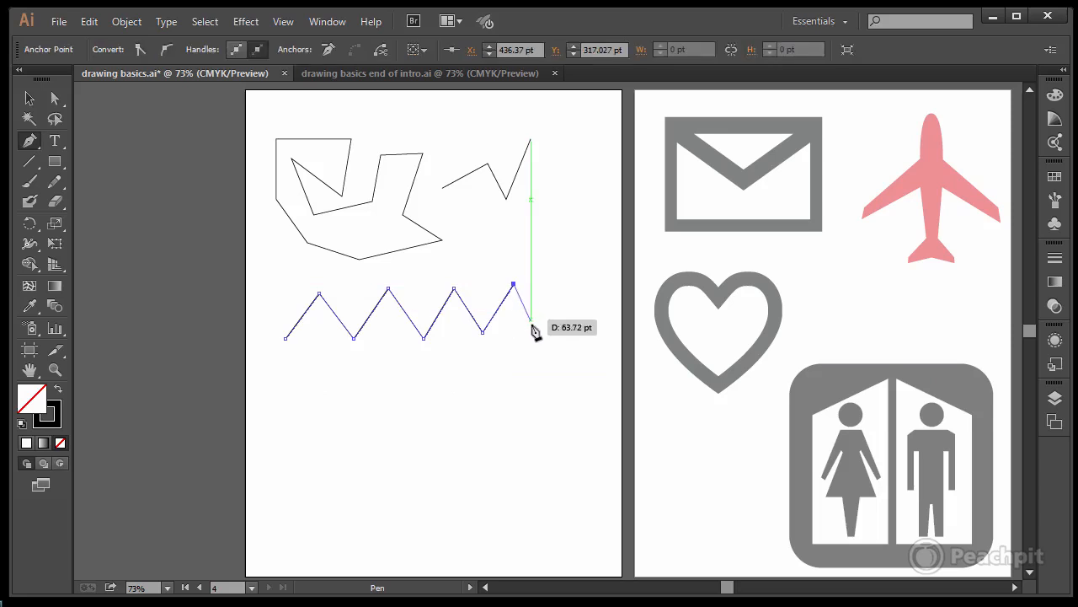
{"action": "left_click", "coordinate": [543, 333]}
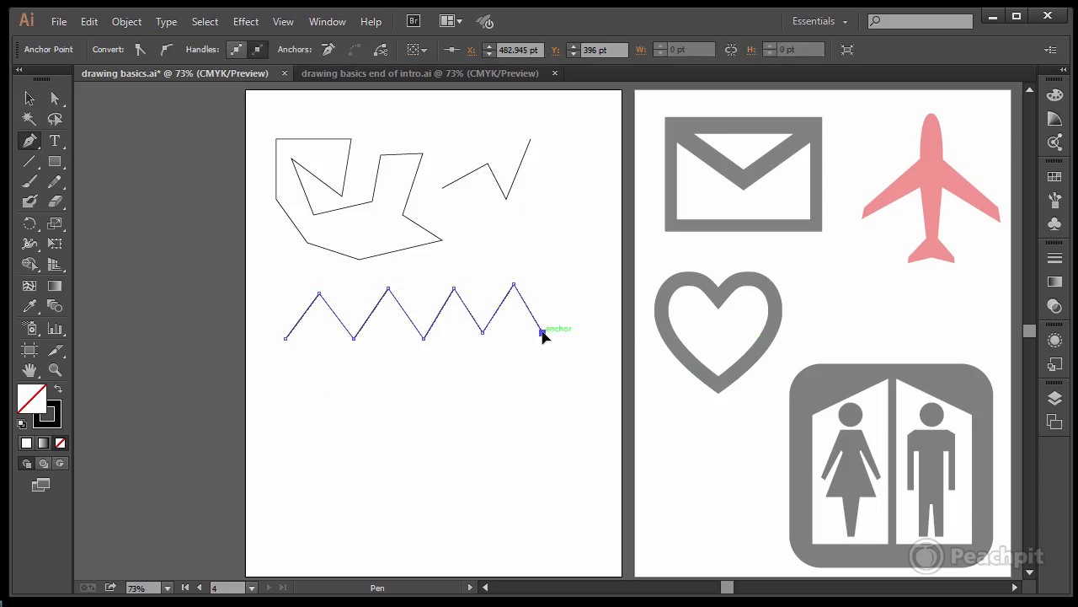
{"action": "left_click", "coordinate": [556, 346], "text": "ctrl"}
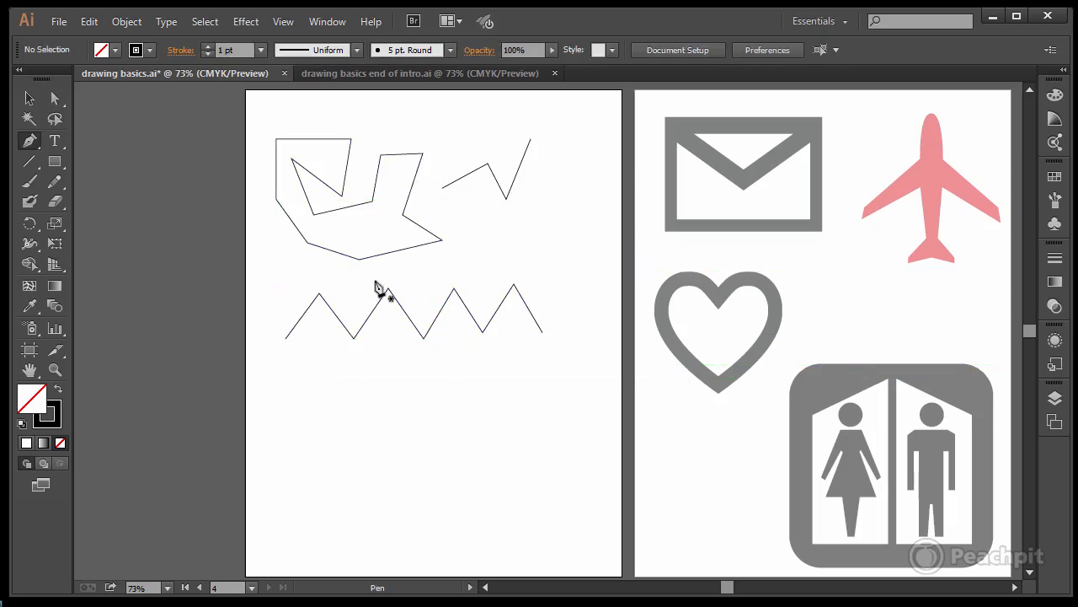
Step: Draw an open wavy path of nine anchor points, about 364 by 152 pt, below the zigzag, with smooth crests and troughs
{"action": "left_click", "coordinate": [281, 460]}
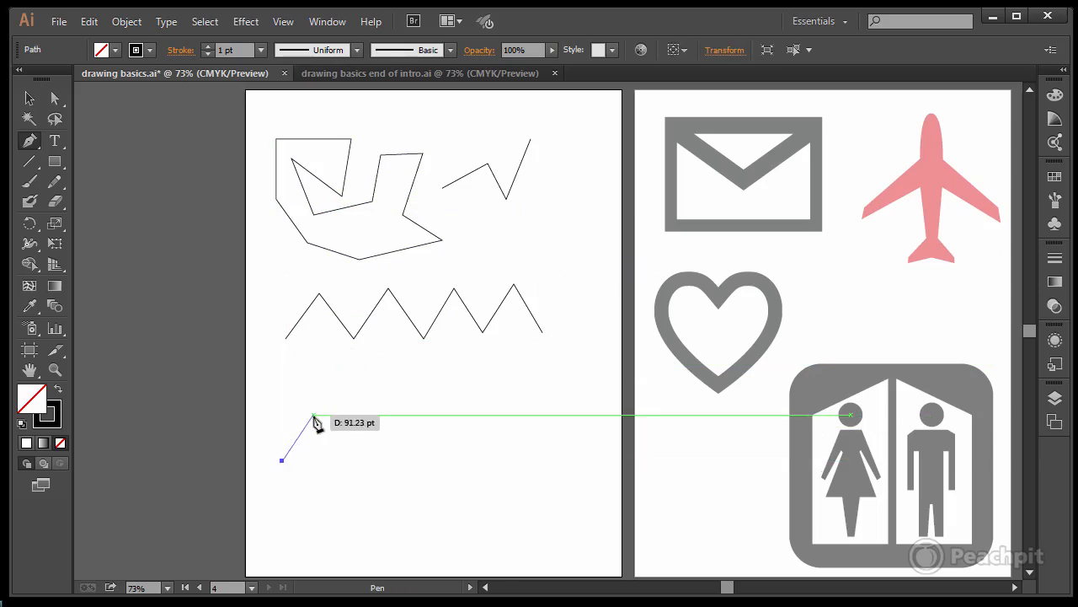
{"action": "left_click_drag", "start_coordinate": [314, 415], "coordinate": [348, 415]}
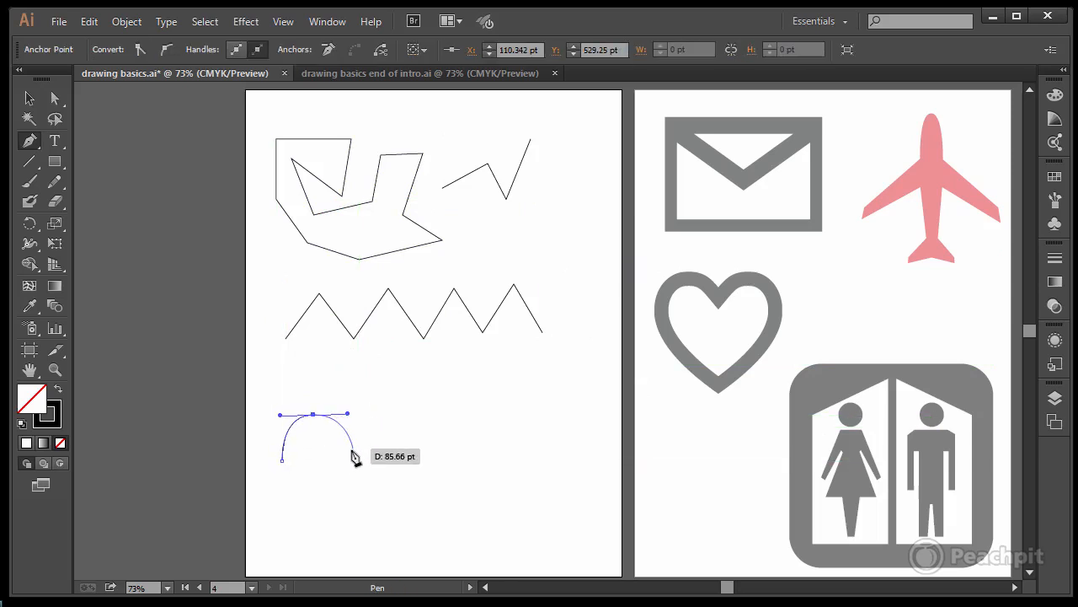
{"action": "left_click_drag", "start_coordinate": [341, 460], "coordinate": [412, 506]}
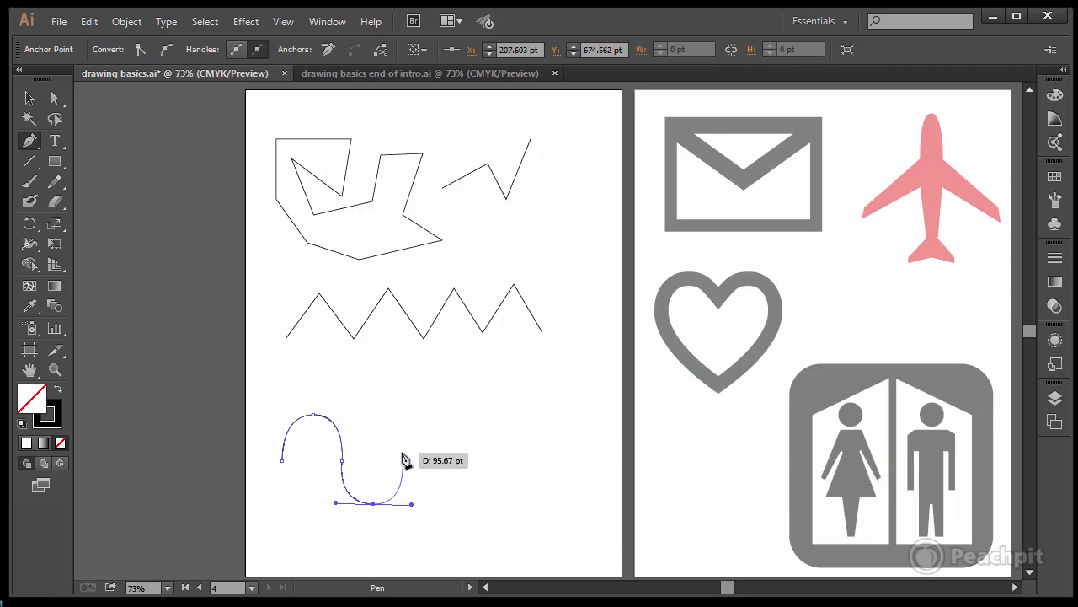
{"action": "left_click_drag", "start_coordinate": [402, 454], "coordinate": [460, 408]}
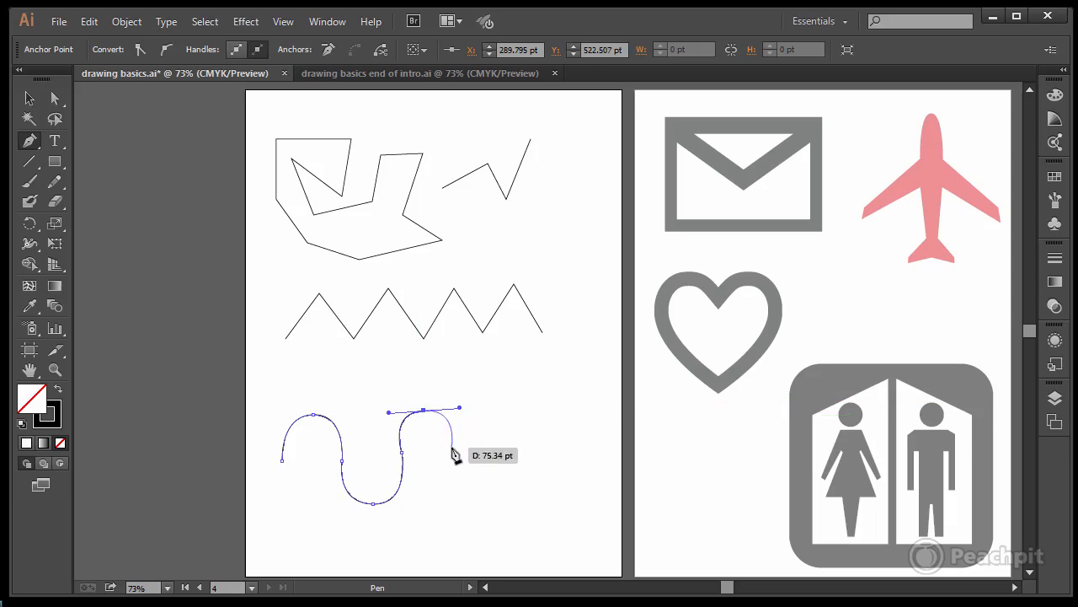
{"action": "left_click", "coordinate": [453, 449]}
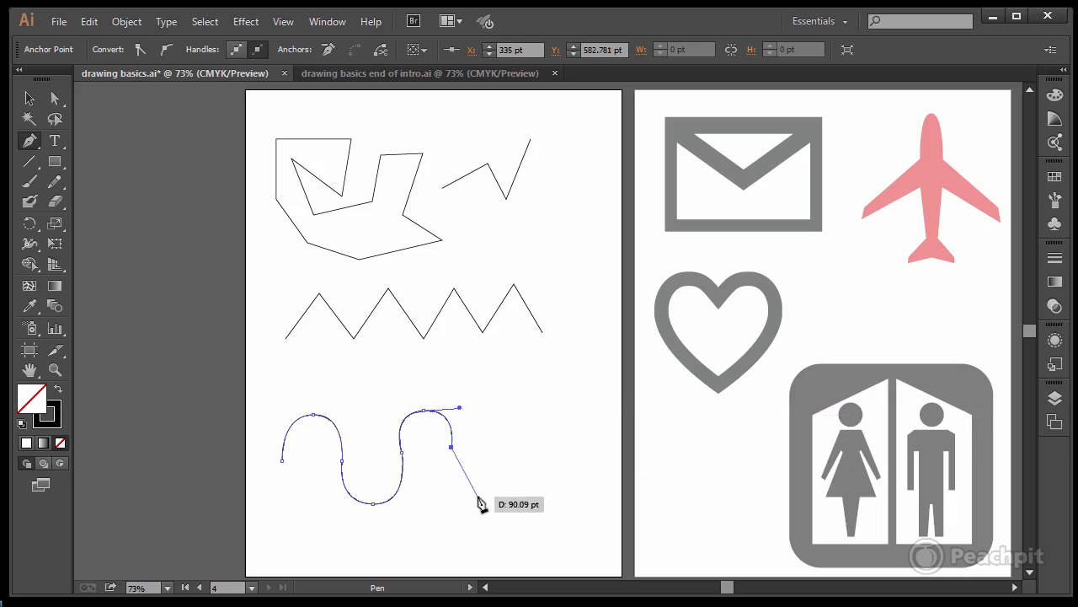
{"action": "left_click_drag", "start_coordinate": [477, 496], "coordinate": [503, 497]}
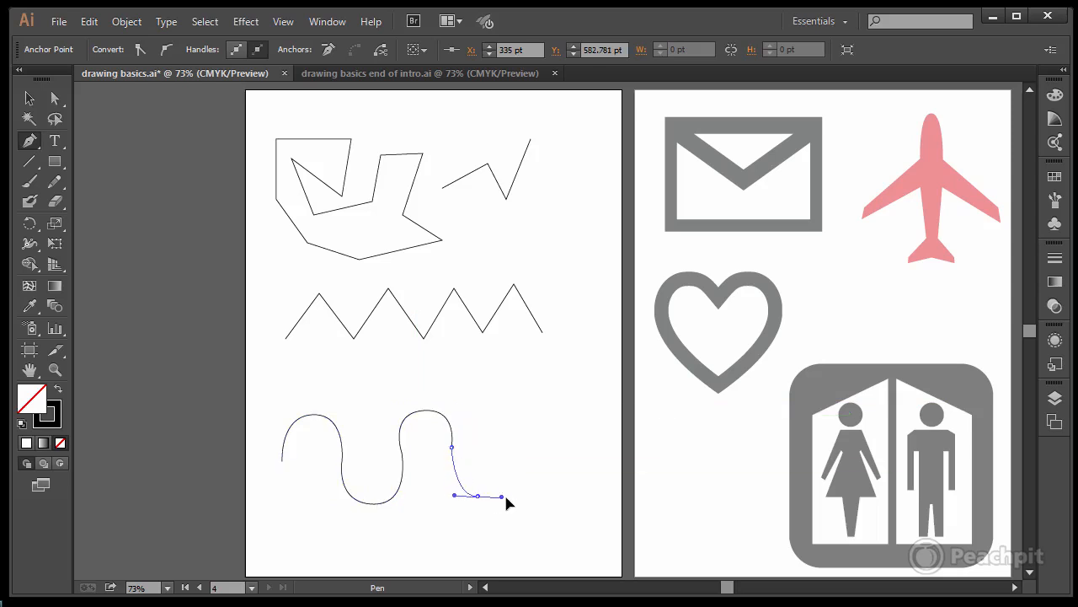
{"action": "left_click", "coordinate": [505, 447]}
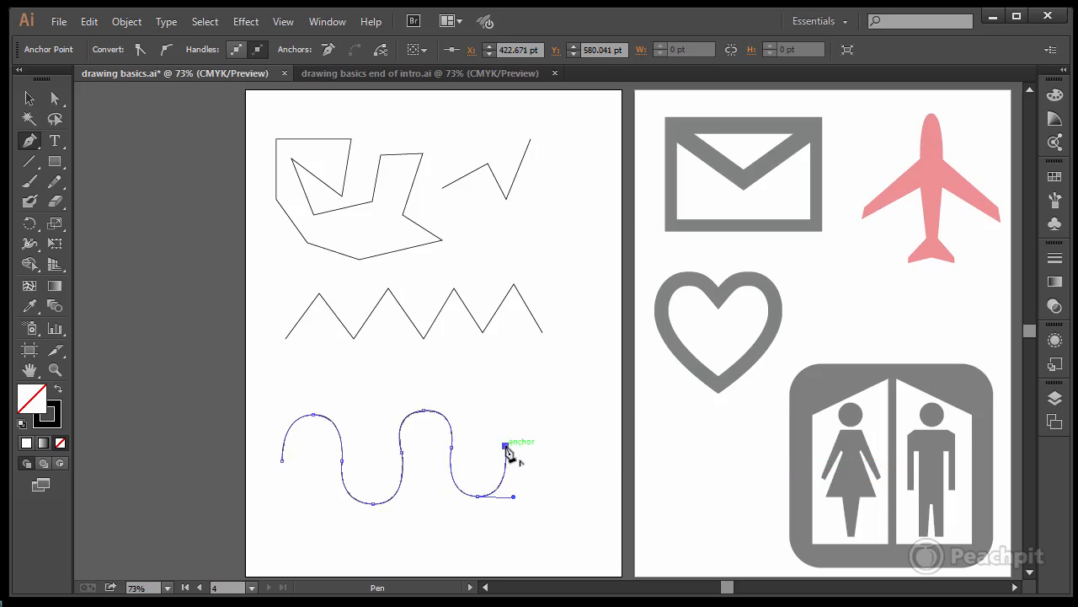
{"action": "left_click", "coordinate": [529, 462], "text": "ctrl"}
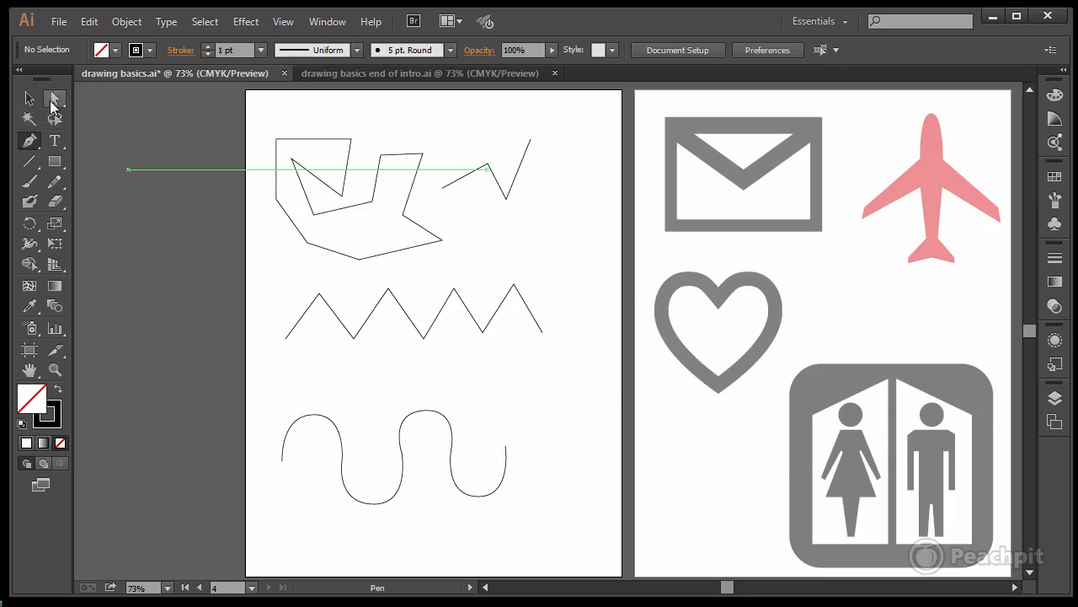
Step: Lengthen the right direction handle on the wavy path's first crest slightly with the Direct Selection tool, keeping it level
{"action": "left_click", "coordinate": [55, 98]}
{"action": "left_click", "coordinate": [343, 460]}
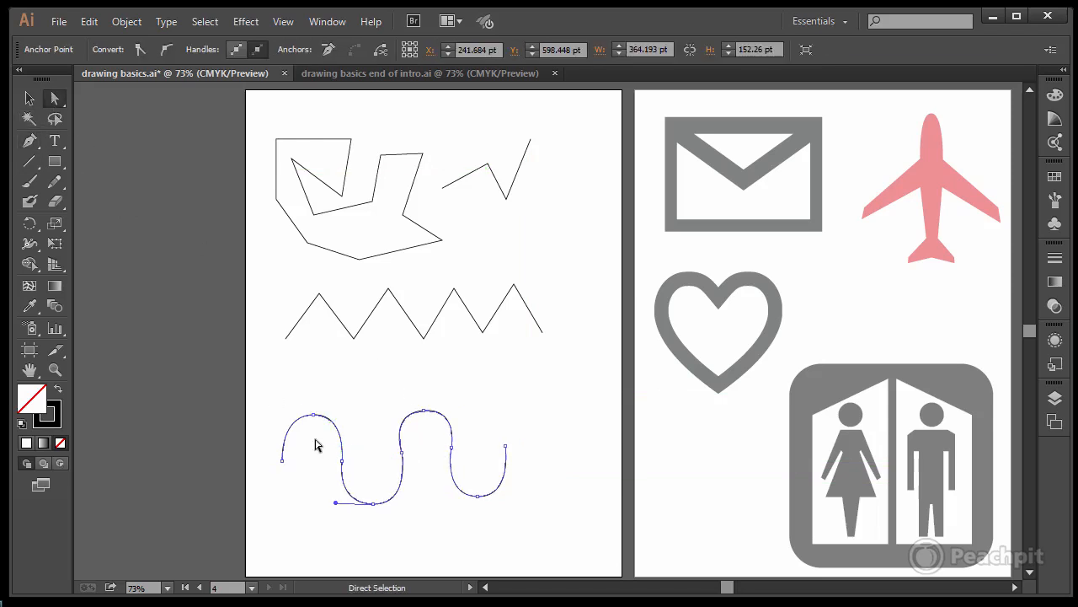
{"action": "left_click", "coordinate": [312, 415]}
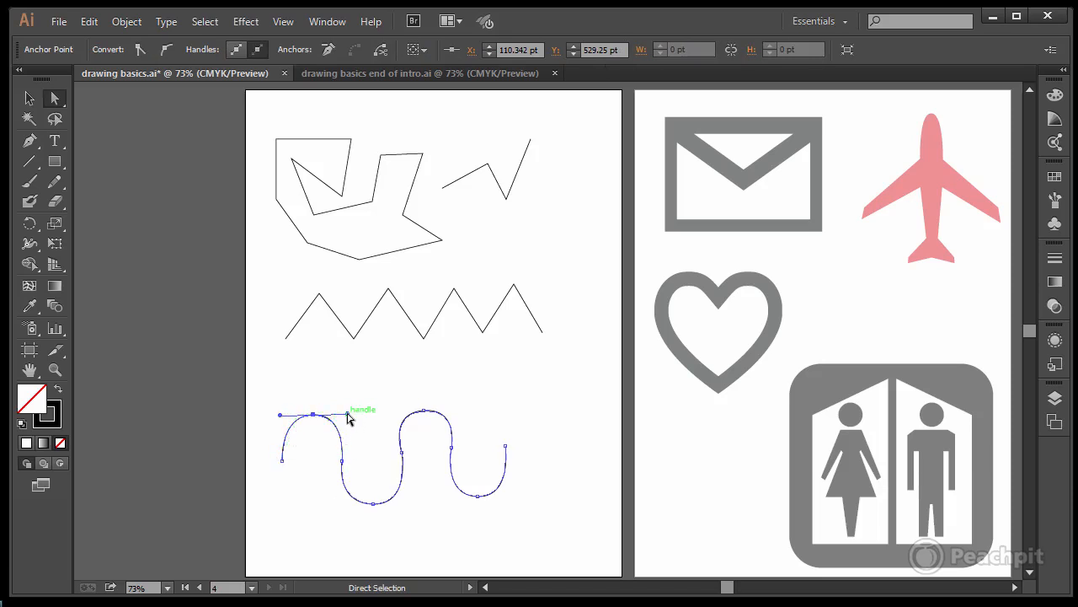
{"action": "mouse_move", "coordinate": [348, 414]}
{"action": "left_mouse_down"}
{"action": "mouse_move", "coordinate": [340, 395]}
{"action": "mouse_move", "coordinate": [351, 405]}
{"action": "mouse_move", "coordinate": [344, 433]}
{"action": "mouse_move", "coordinate": [286, 438]}
{"action": "mouse_move", "coordinate": [352, 409]}
{"action": "mouse_move", "coordinate": [301, 387]}
{"action": "mouse_move", "coordinate": [353, 420]}
{"action": "mouse_move", "coordinate": [376, 414]}
{"action": "mouse_move", "coordinate": [355, 415]}
{"action": "left_mouse_up"}
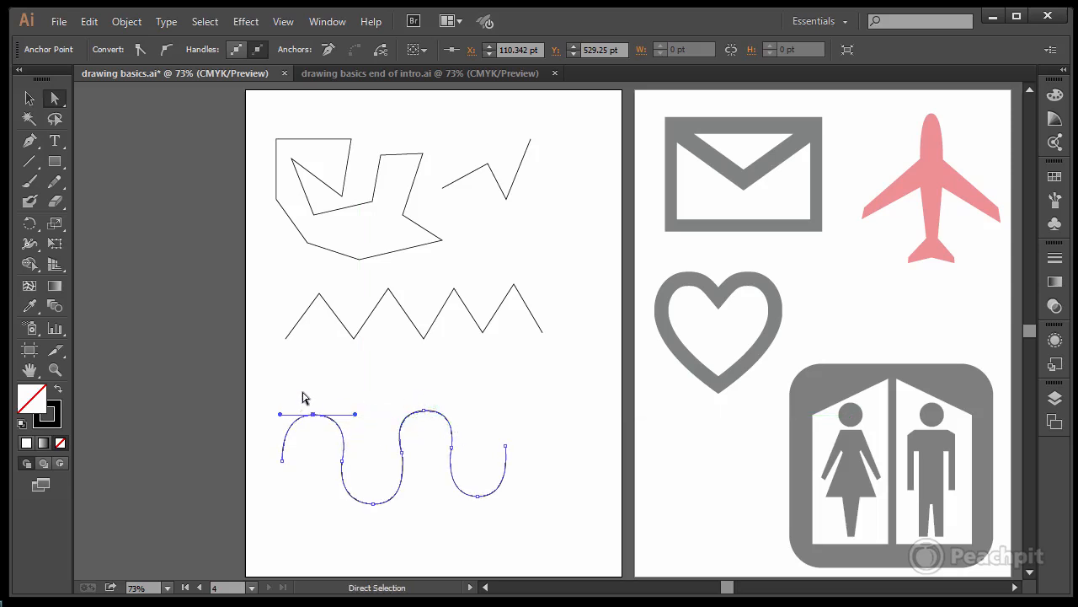
Step: Select all the drawn paths on the artboard together to inspect their anchor points, and clear the selection
{"action": "left_click", "coordinate": [260, 298]}
{"action": "mouse_move", "coordinate": [253, 102]}
{"action": "left_mouse_down"}
{"action": "mouse_move", "coordinate": [621, 518]}
{"action": "mouse_move", "coordinate": [627, 541]}
{"action": "left_mouse_up"}
{"action": "left_click", "coordinate": [565, 449]}
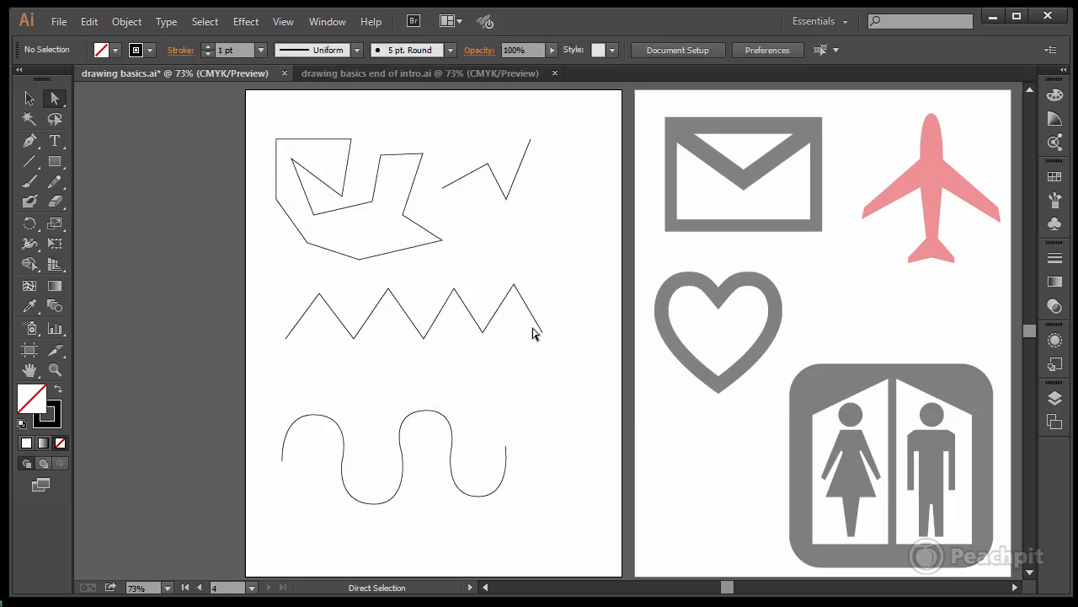
Step: Move the zigzag's right endpoint to about X 499, Y 421 pt and delete the anchor point at its last trough
{"action": "mouse_move", "coordinate": [544, 337]}
{"action": "left_mouse_down"}
{"action": "mouse_move", "coordinate": [568, 318]}
{"action": "mouse_move", "coordinate": [534, 346]}
{"action": "mouse_move", "coordinate": [532, 363]}
{"action": "mouse_move", "coordinate": [552, 346]}
{"action": "left_mouse_up"}
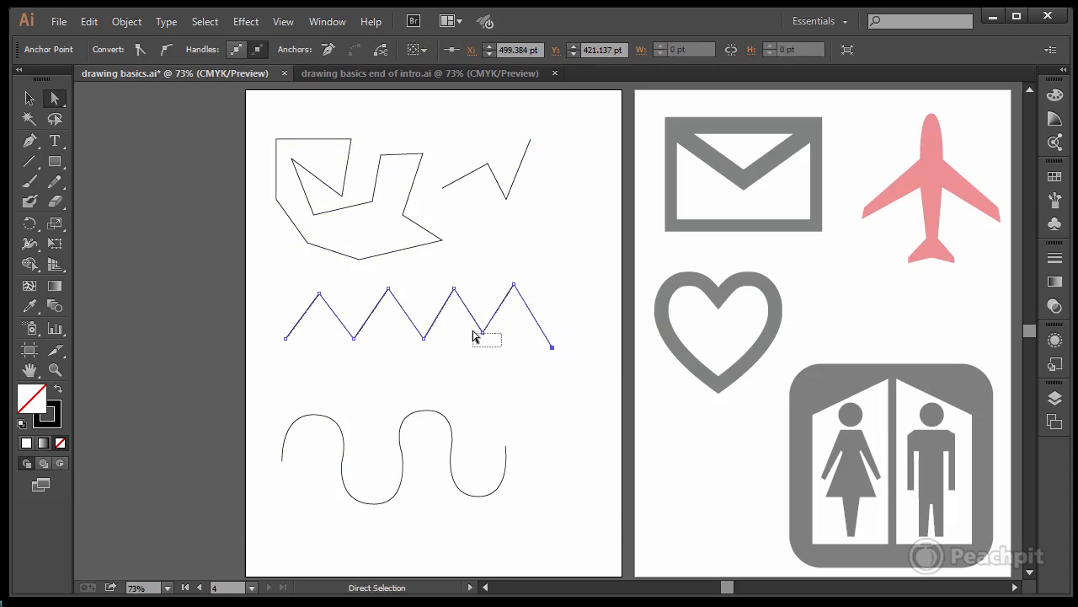
{"action": "left_click_drag", "start_coordinate": [472, 328], "coordinate": [474, 332]}
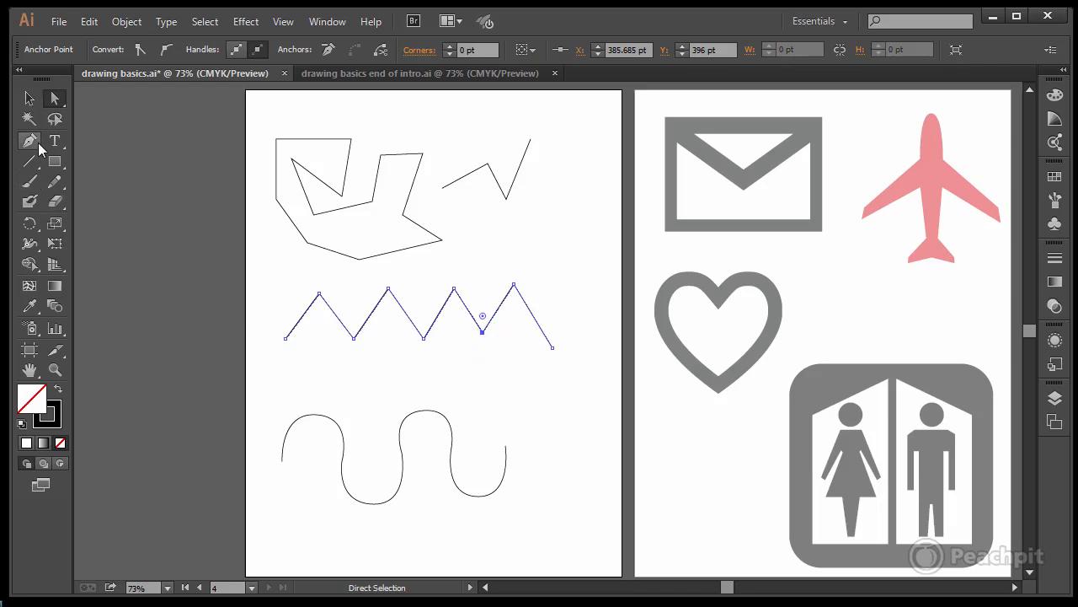
{"action": "left_click_drag", "start_coordinate": [38, 142], "coordinate": [114, 179]}
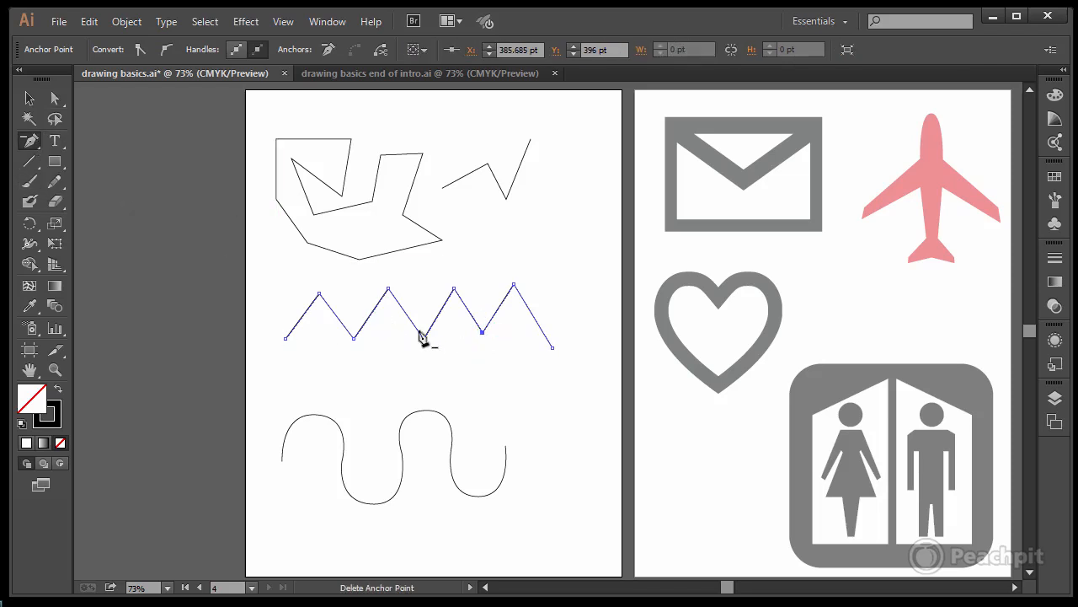
{"action": "left_click", "coordinate": [482, 334]}
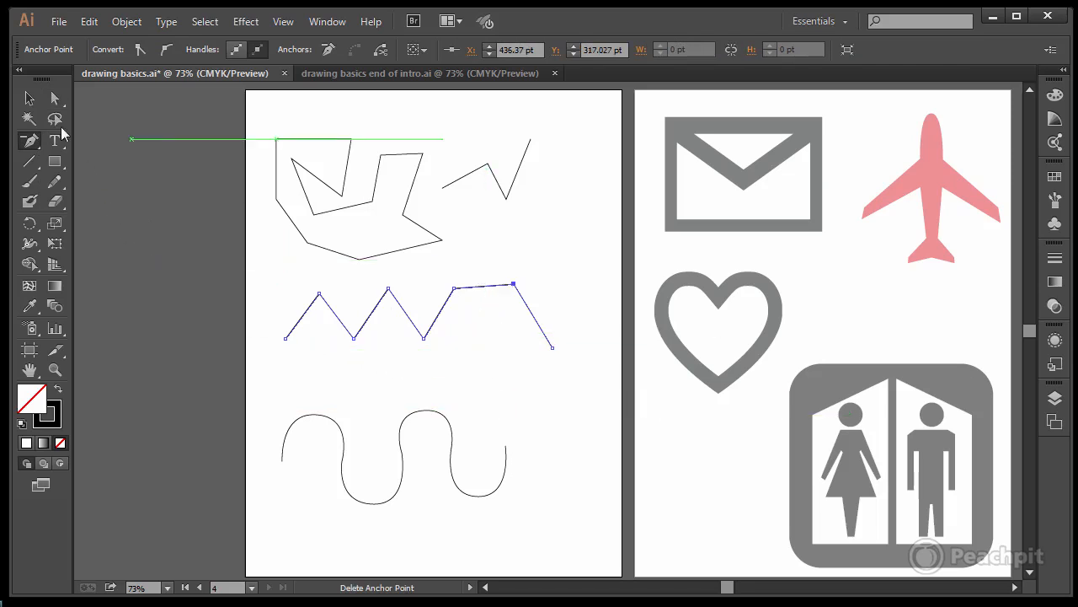
Step: Select all the drawn paths, followed by only the wavy path, to inspect their anchor points and endpoints
{"action": "left_click", "coordinate": [55, 100]}
{"action": "left_click_drag", "start_coordinate": [257, 120], "coordinate": [595, 544]}
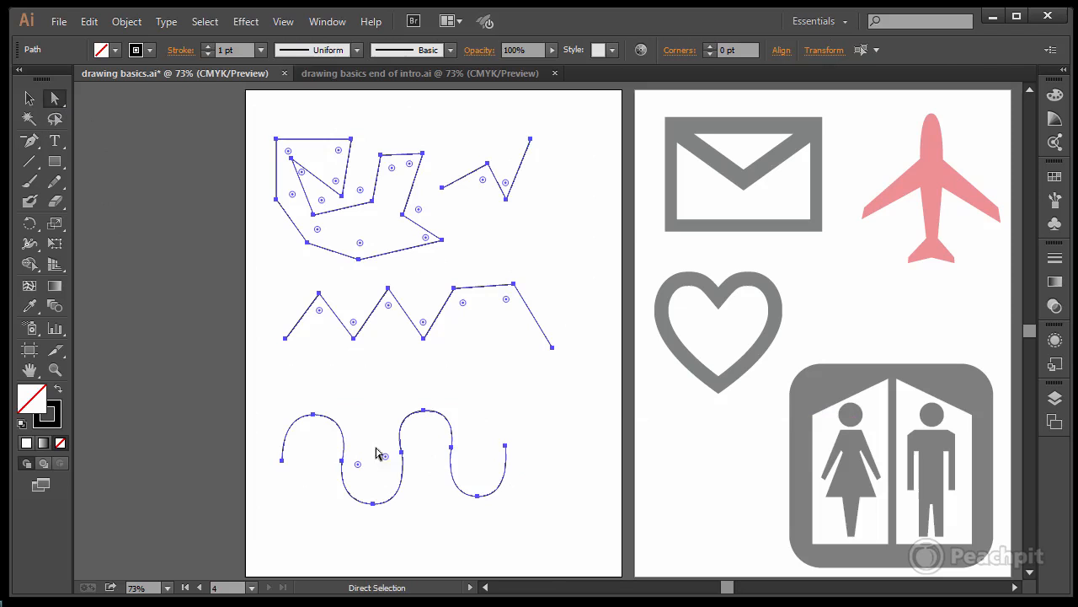
{"action": "left_click", "coordinate": [283, 461]}
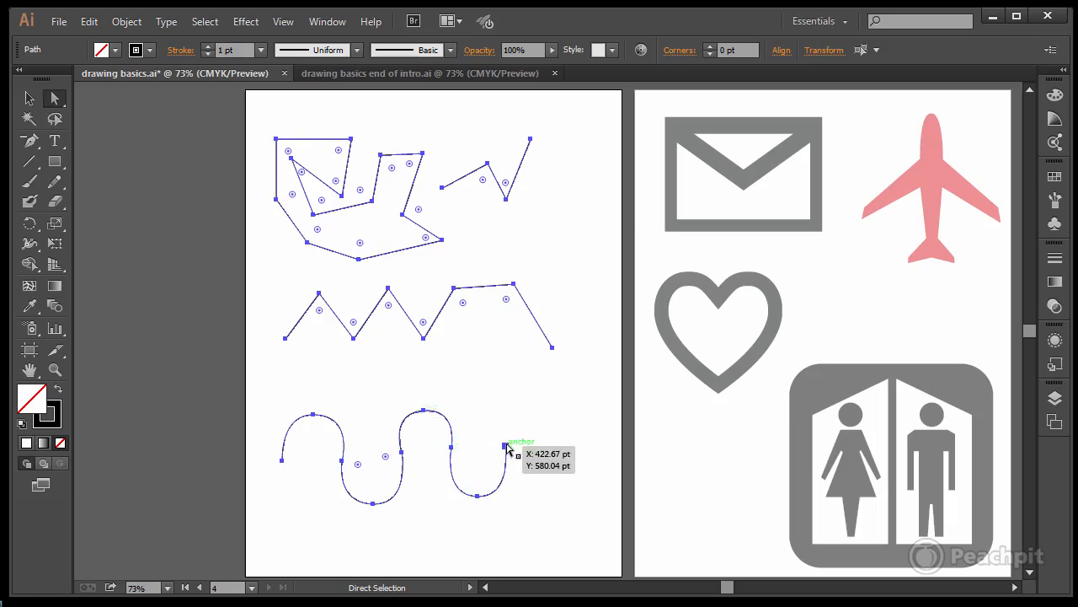
{"action": "mouse_move", "coordinate": [263, 392]}
{"action": "left_mouse_down"}
{"action": "mouse_move", "coordinate": [510, 500]}
{"action": "mouse_move", "coordinate": [548, 535]}
{"action": "left_mouse_up"}
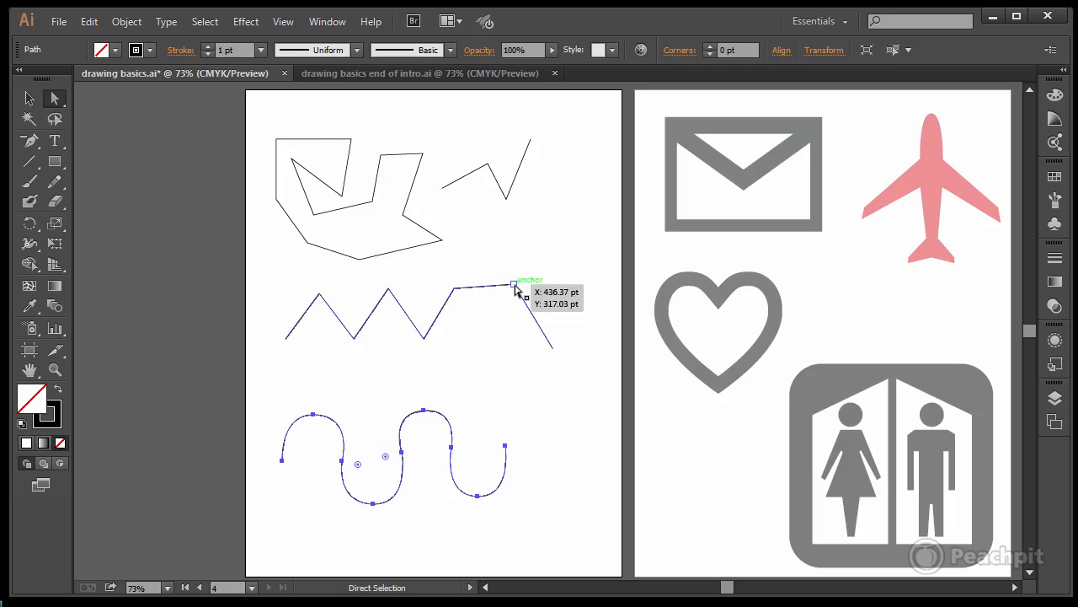
Step: Move the zigzag's last peak anchor down to about X 386, Y 421 pt, level with the right endpoint, and clear the selection
{"action": "left_click_drag", "start_coordinate": [514, 285], "coordinate": [485, 353]}
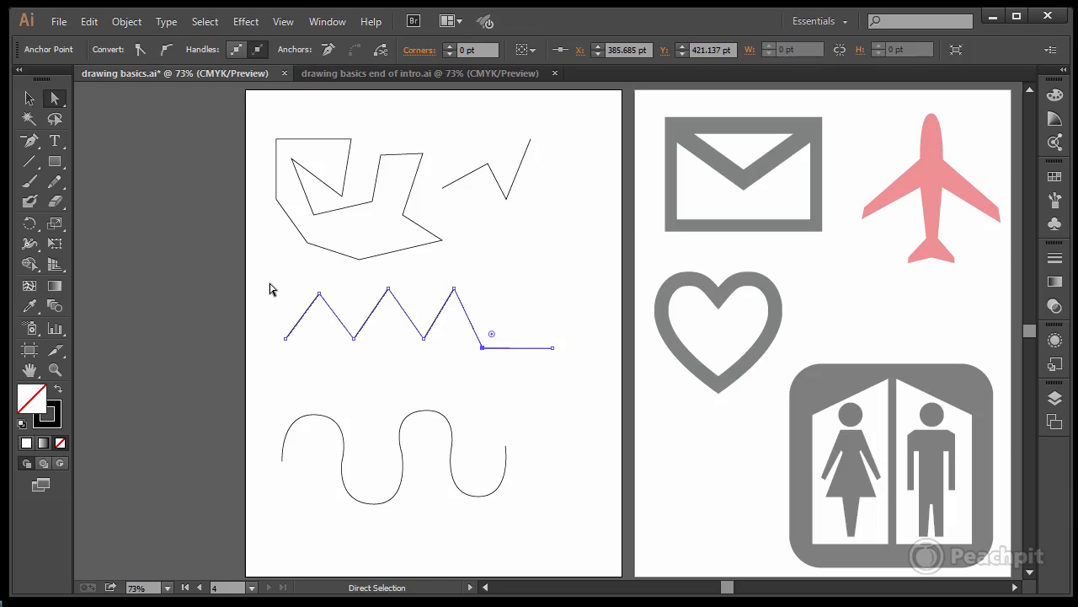
{"action": "left_click_drag", "start_coordinate": [270, 280], "coordinate": [580, 380]}
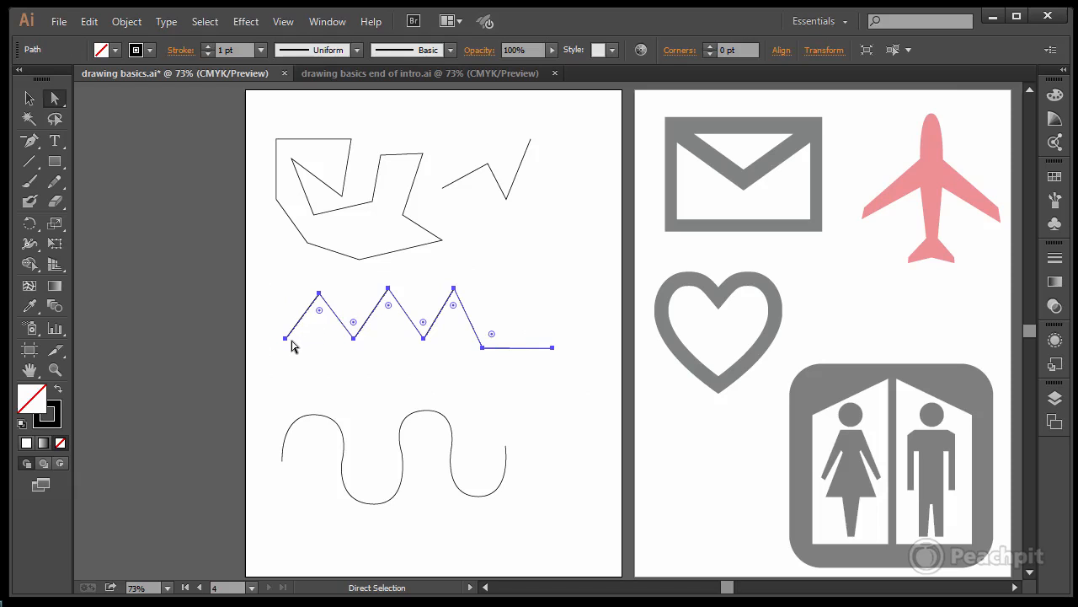
{"action": "left_click", "coordinate": [285, 338]}
{"action": "mouse_move", "coordinate": [286, 339]}
{"action": "left_mouse_down"}
{"action": "mouse_move", "coordinate": [298, 346]}
{"action": "mouse_move", "coordinate": [286, 339]}
{"action": "left_mouse_up"}
{"action": "left_click", "coordinate": [347, 374]}
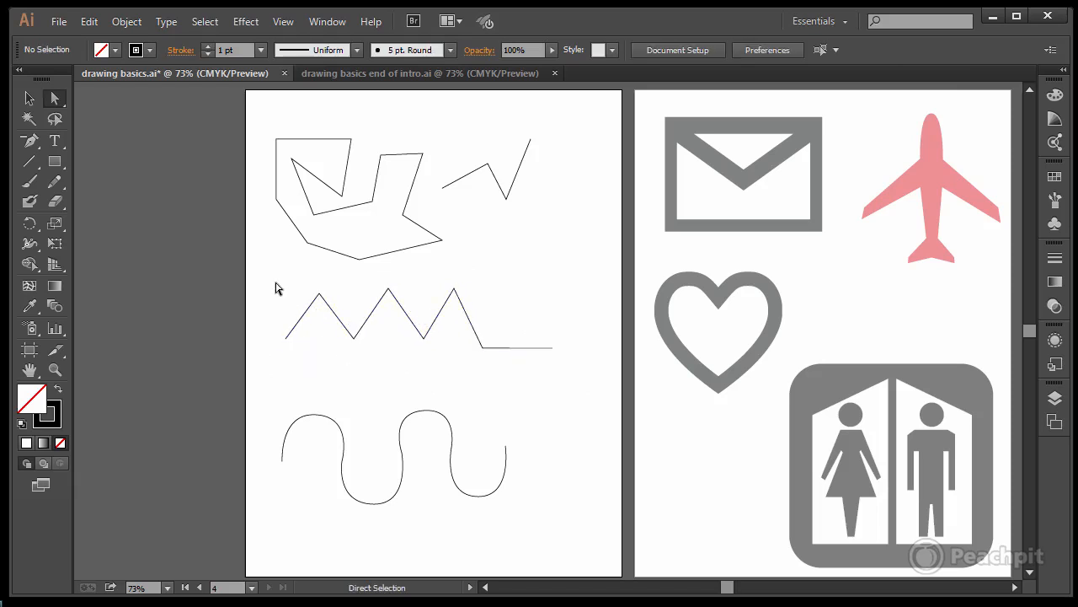
Step: Convert the zigzag's first peak from a corner to a smooth point and lengthen its right direction handle
{"action": "left_click_drag", "start_coordinate": [275, 283], "coordinate": [586, 389]}
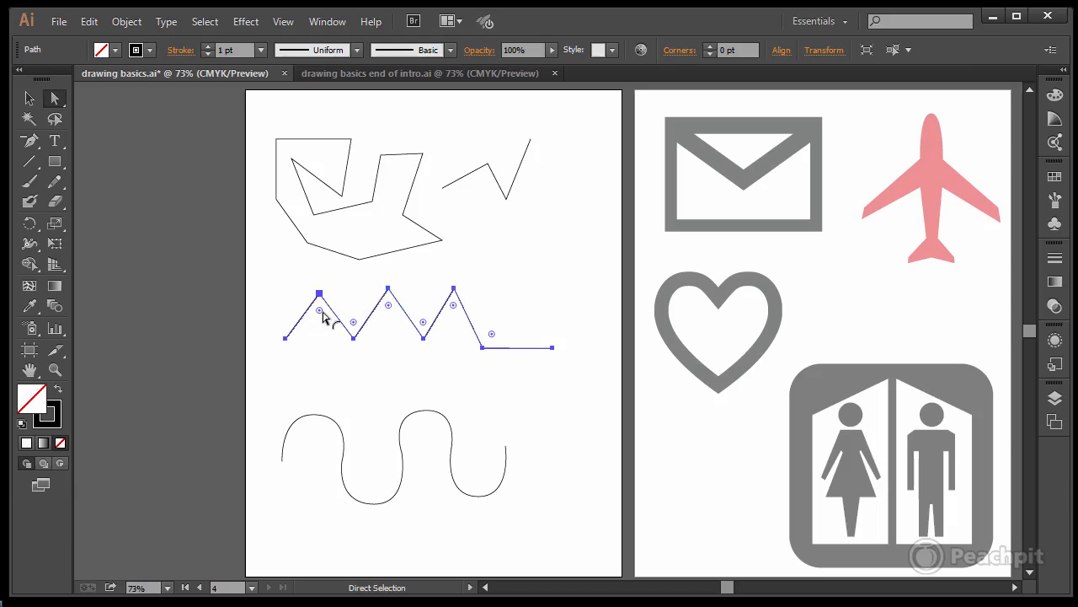
{"action": "left_click_drag", "start_coordinate": [319, 314], "coordinate": [321, 287]}
{"action": "left_click_drag", "start_coordinate": [299, 272], "coordinate": [335, 312]}
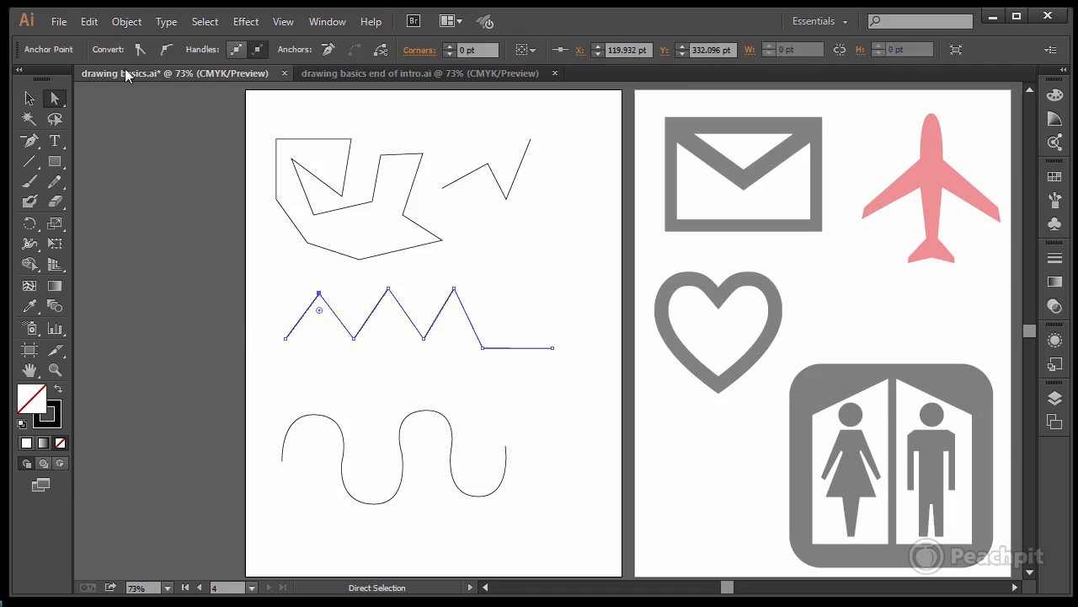
{"action": "left_click", "coordinate": [165, 49]}
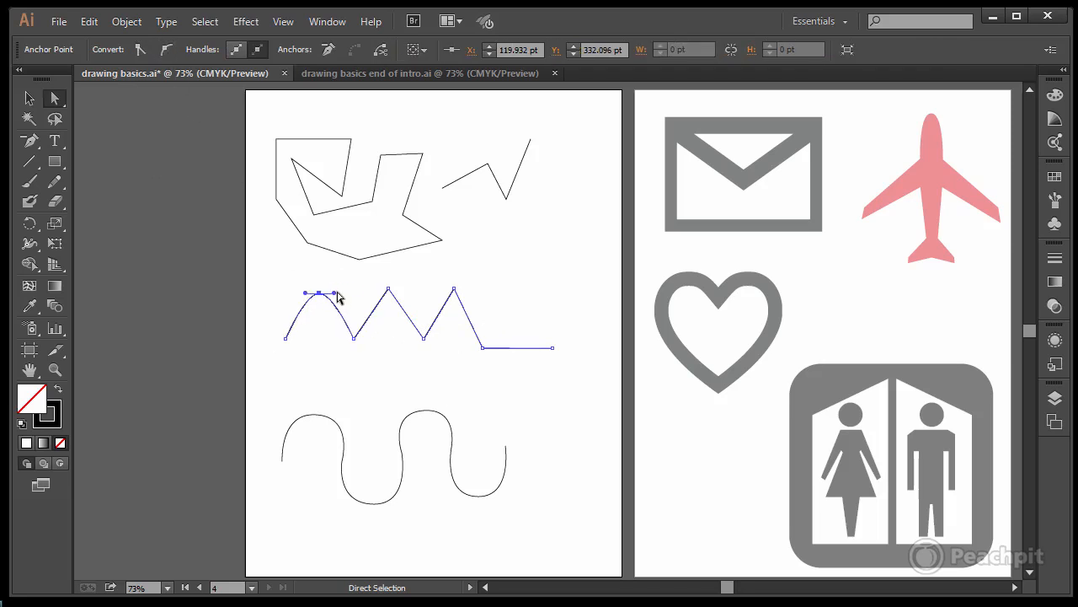
Step: Reshape the straight descending segments after the zigzag's second and third peaks into outward-bulging curves with the Pen tool
{"action": "key", "text": "p"}
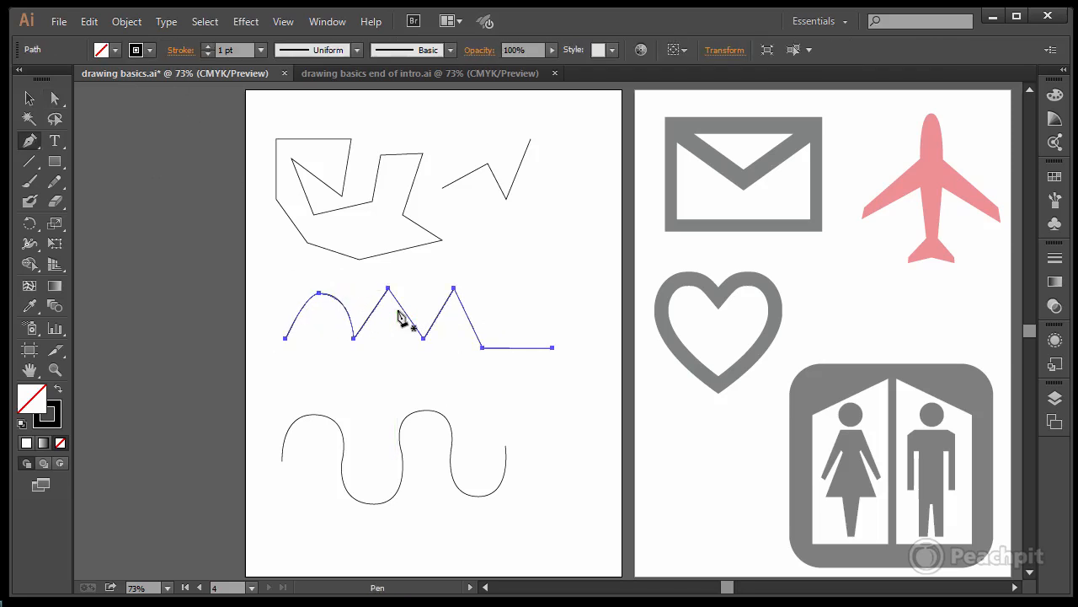
{"action": "key", "text": "alt"}
{"action": "left_click_drag", "start_coordinate": [404, 309], "coordinate": [507, 331]}
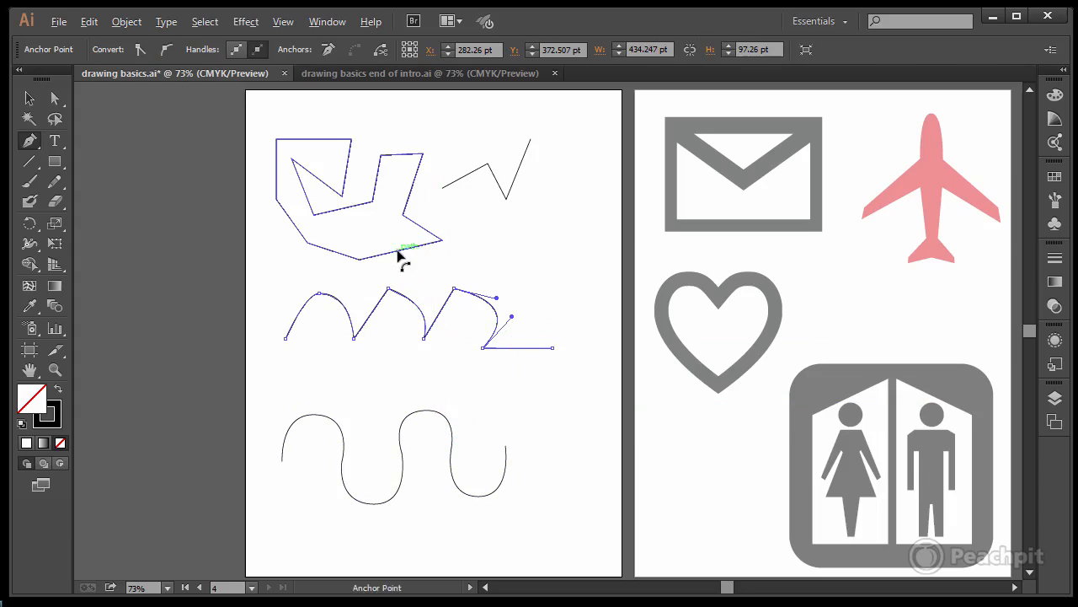
Step: Bulge the closed shape's lower-right edge downward and the short edge atop its arm upward, and deselect the shape
{"action": "left_click_drag", "start_coordinate": [398, 251], "coordinate": [438, 280]}
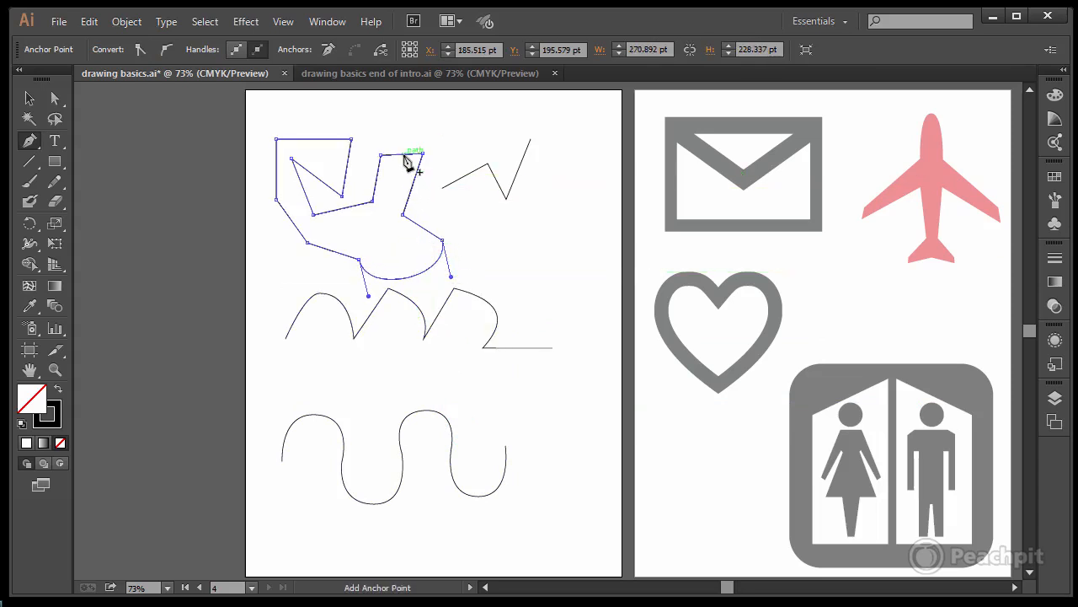
{"action": "left_click_drag", "start_coordinate": [402, 155], "coordinate": [402, 135]}
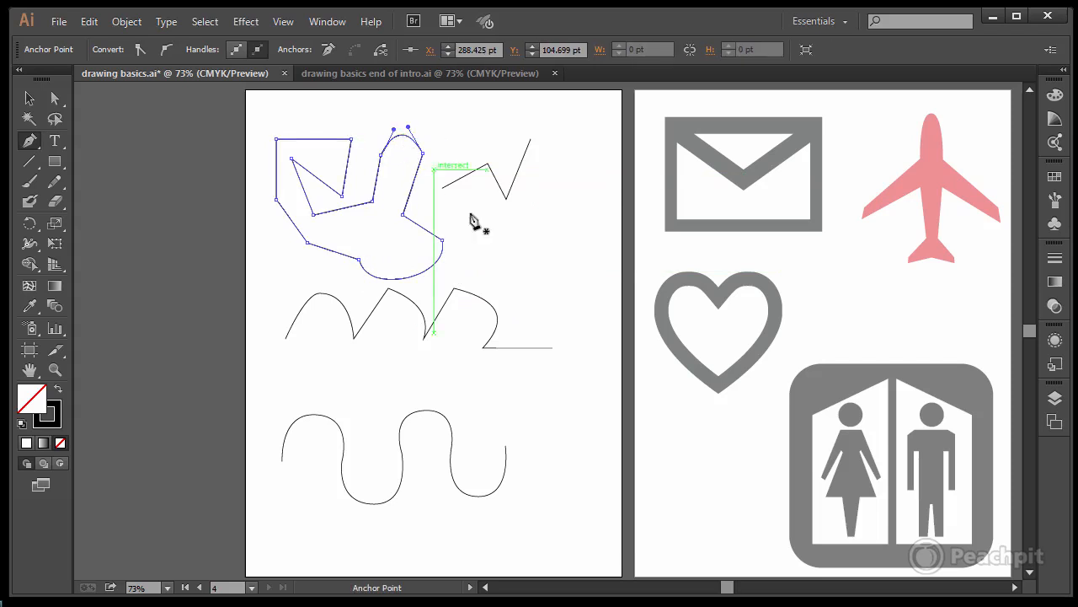
{"action": "key", "text": "ctrl+shift+a"}
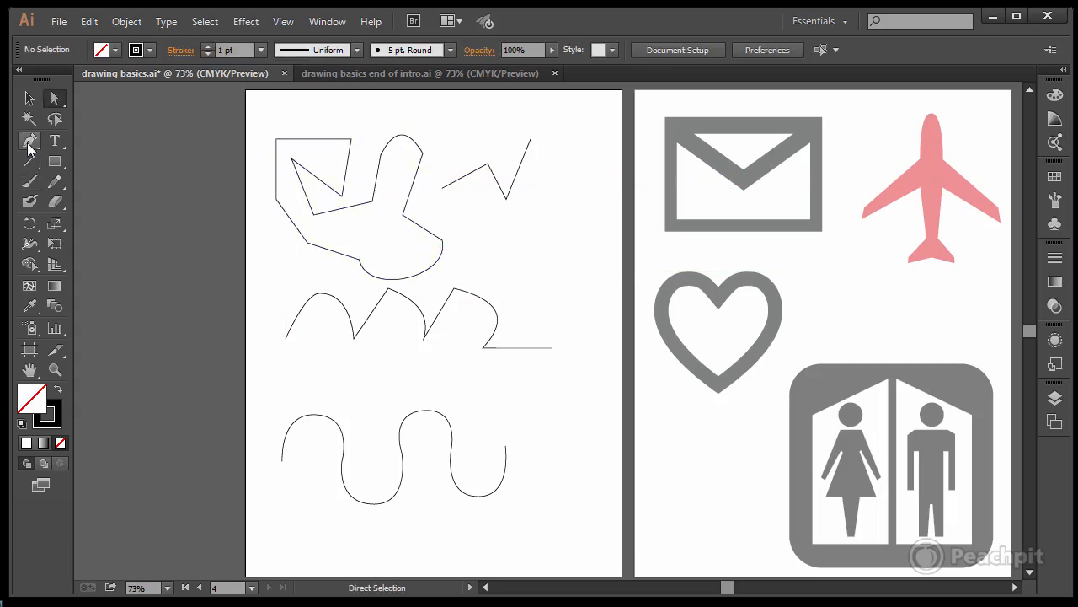
Step: Draw an open path of two side-by-side arches, about 196 pt wide, above the wavy path's right end, joined by a corner point
{"action": "left_click", "coordinate": [29, 140]}
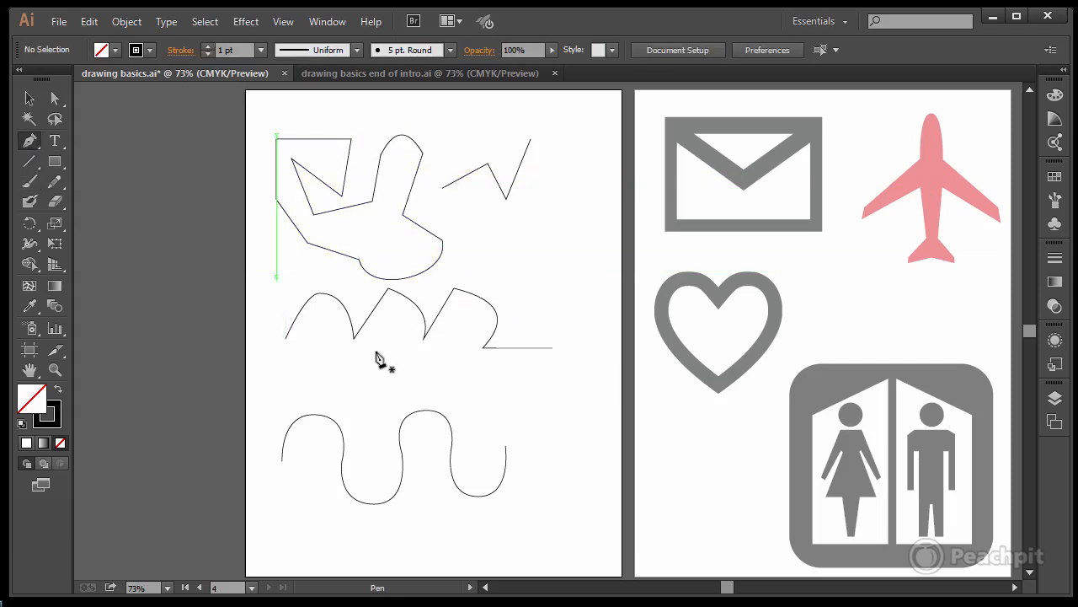
{"action": "left_click", "coordinate": [480, 401]}
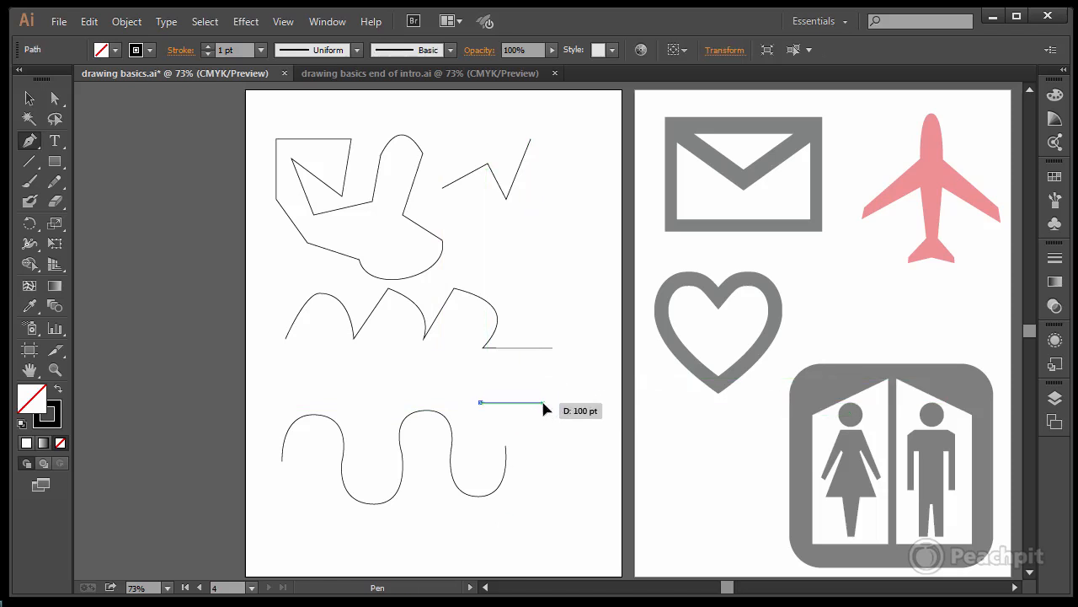
{"action": "left_click_drag", "start_coordinate": [542, 402], "coordinate": [577, 361]}
{"action": "key", "text": "alt"}
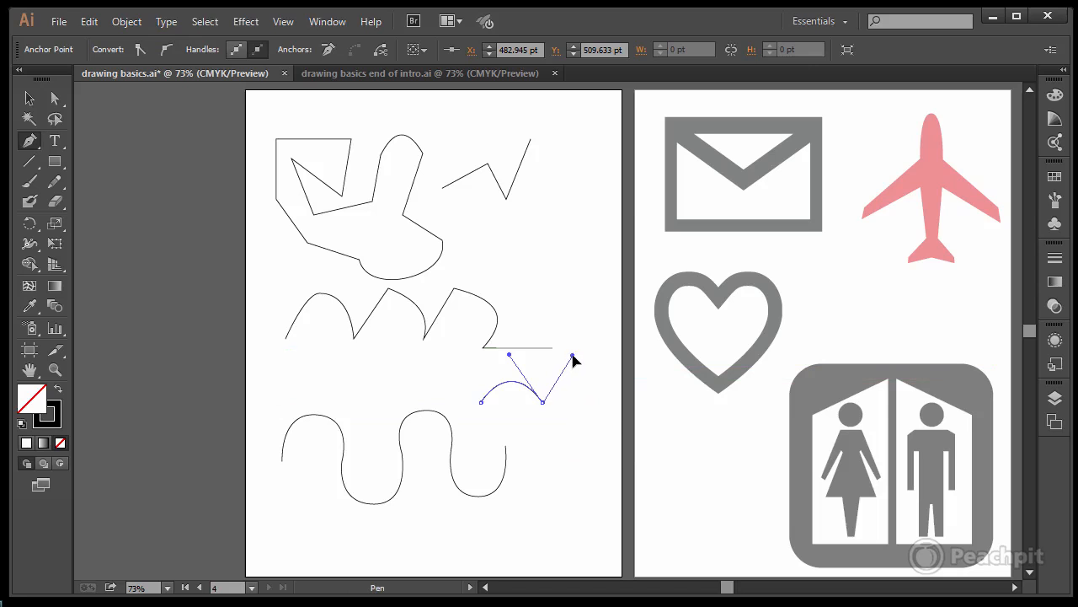
{"action": "left_click", "coordinate": [600, 403]}
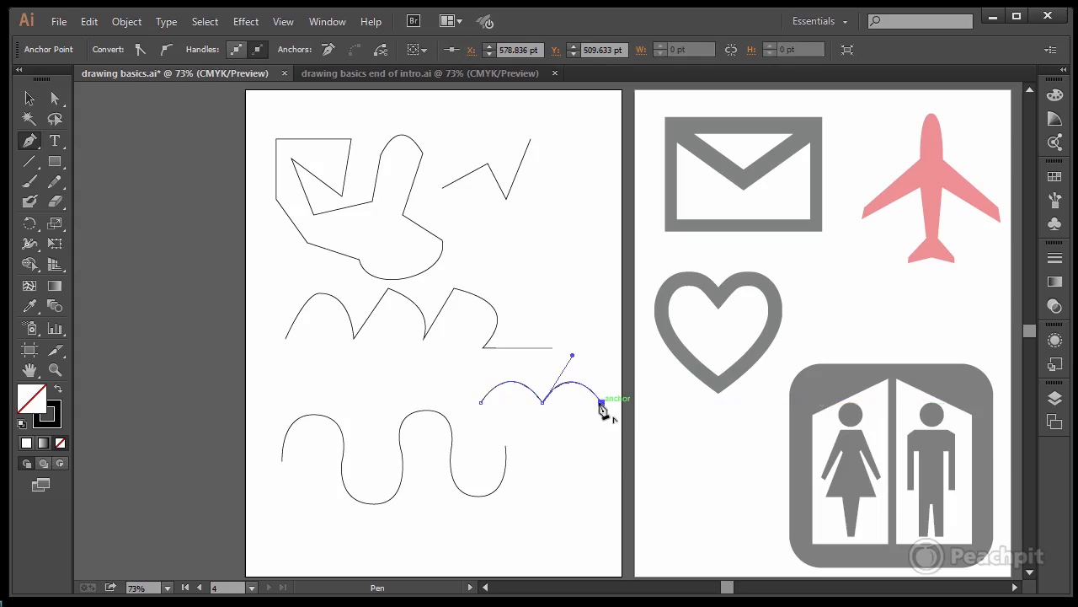
{"action": "left_click", "coordinate": [602, 423], "text": "ctrl"}
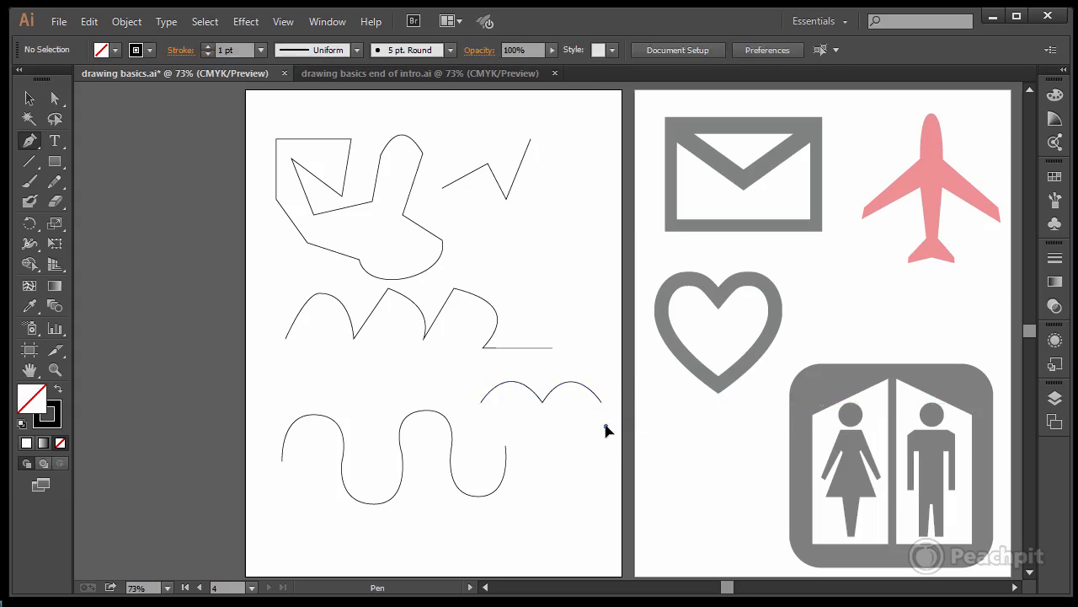
{"action": "left_click", "coordinate": [604, 425]}
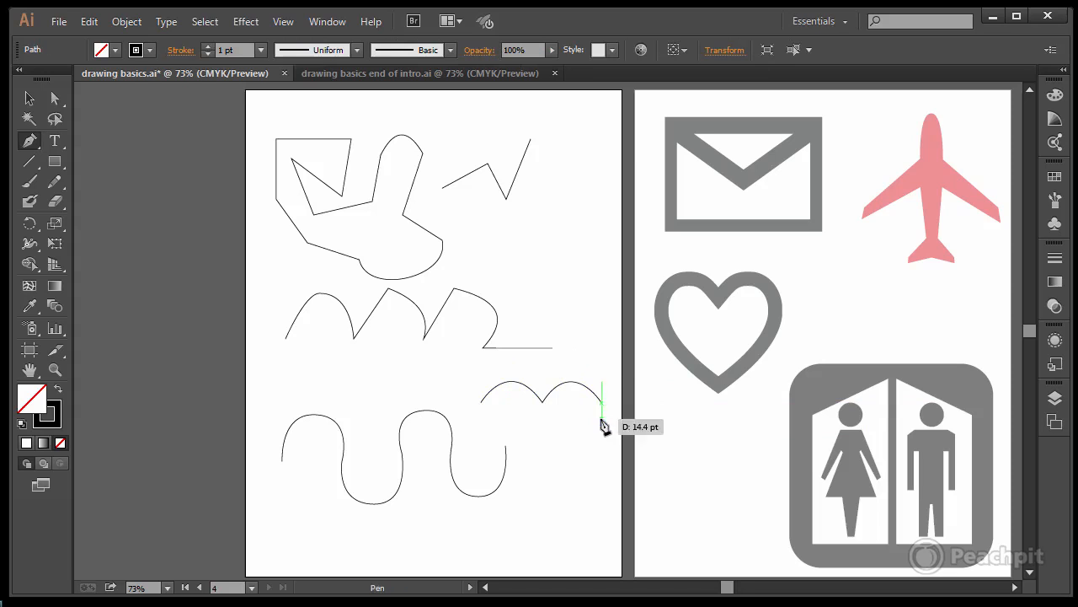
Step: Unlock and target Layer 1, which holds the template icons, to examine the opacity applied to the whole layer
{"action": "key", "text": "space"}
{"action": "left_click_drag", "start_coordinate": [691, 458], "coordinate": [456, 455]}
{"action": "left_click", "coordinate": [404, 506], "text": "ctrl"}
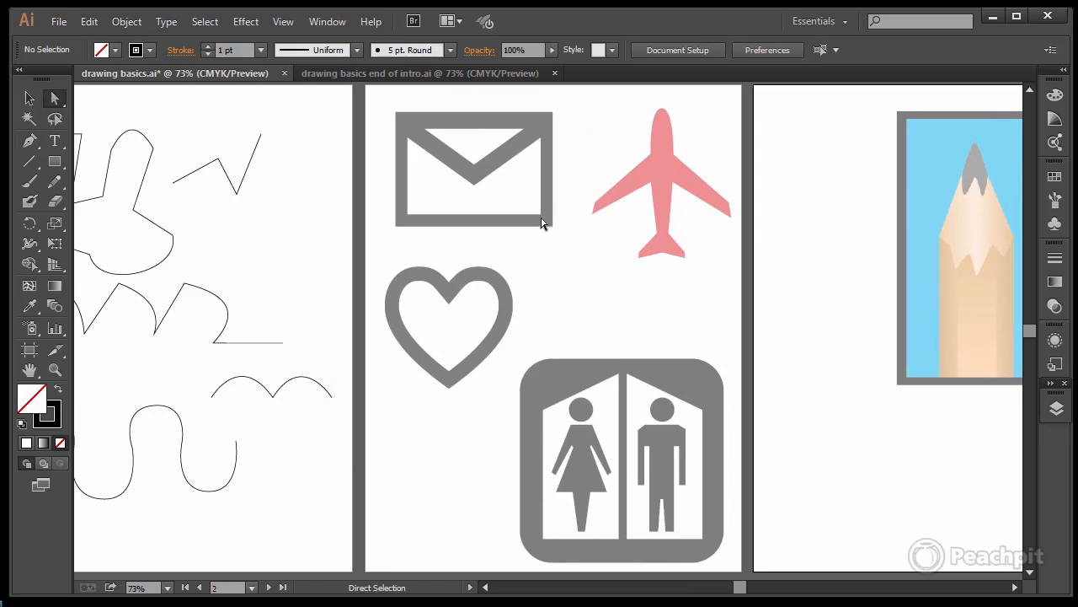
{"action": "left_click", "coordinate": [1058, 230]}
{"action": "left_click", "coordinate": [1058, 229]}
{"action": "left_click", "coordinate": [1057, 409]}
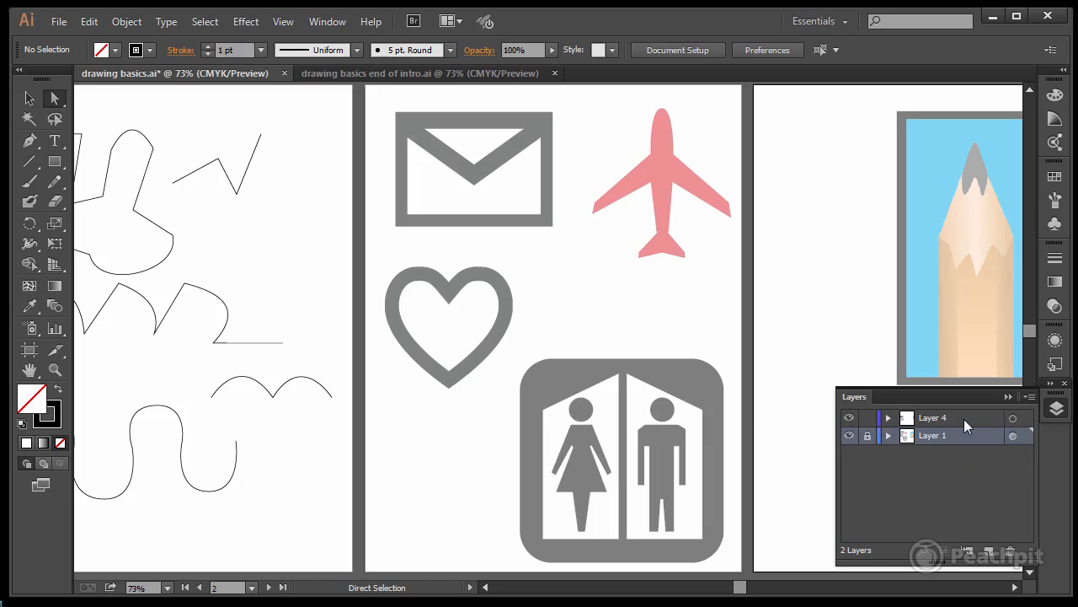
{"action": "left_click", "coordinate": [1013, 437]}
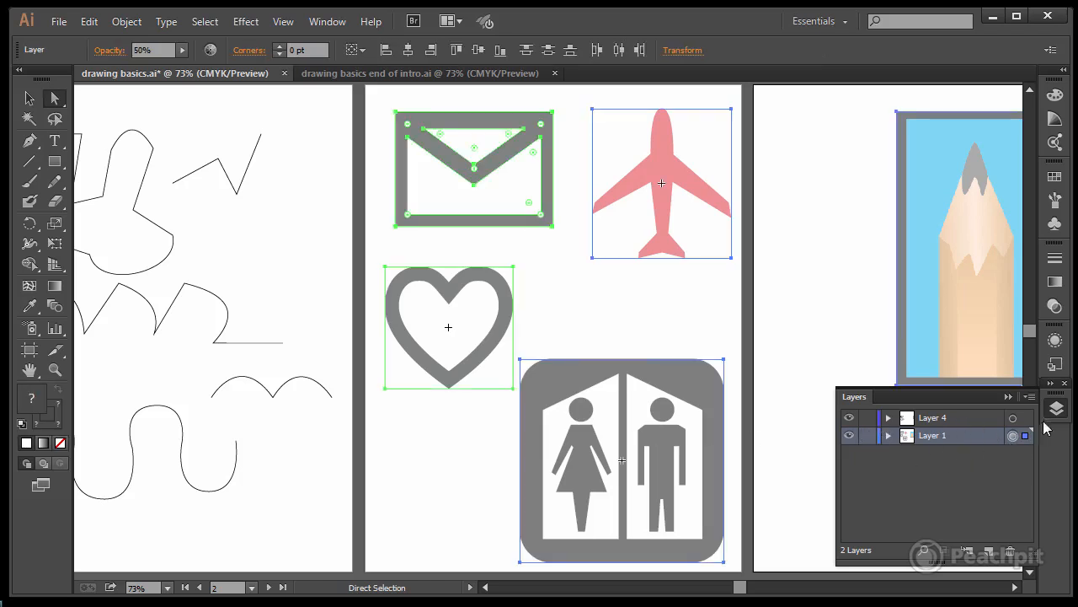
{"action": "left_click", "coordinate": [1053, 307]}
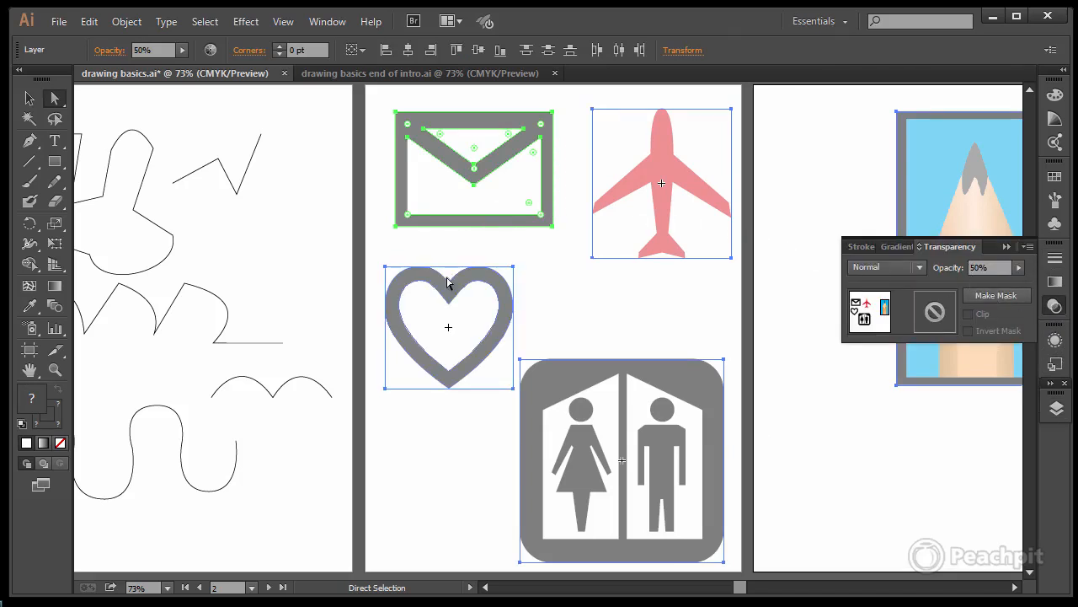
{"action": "left_click", "coordinate": [1008, 251]}
Step: Lock Layer 1 so the template icons cannot be selected
{"action": "left_click", "coordinate": [1056, 408]}
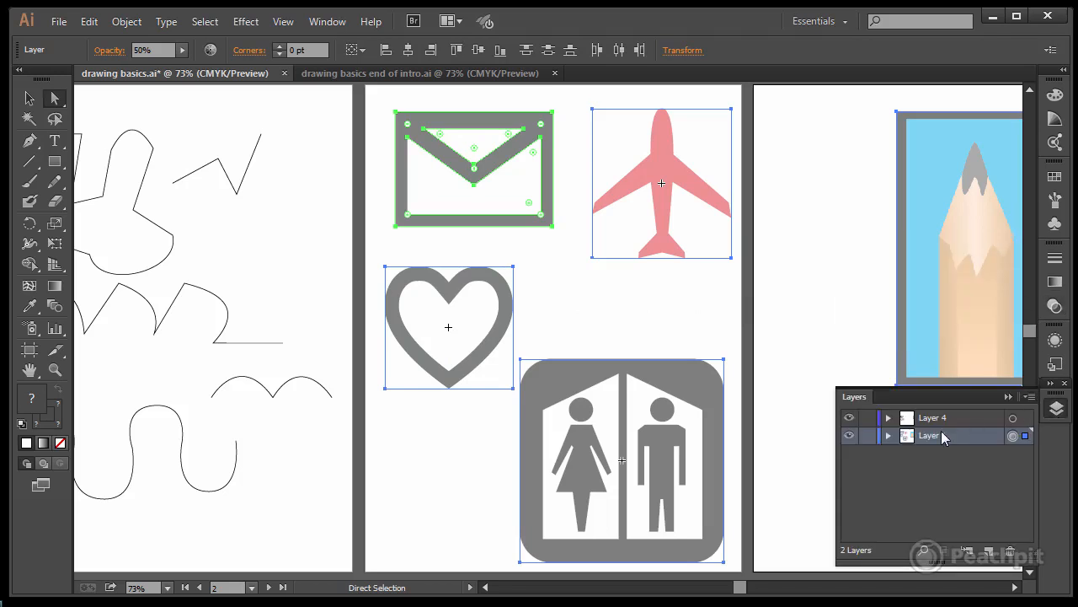
{"action": "left_click", "coordinate": [868, 436]}
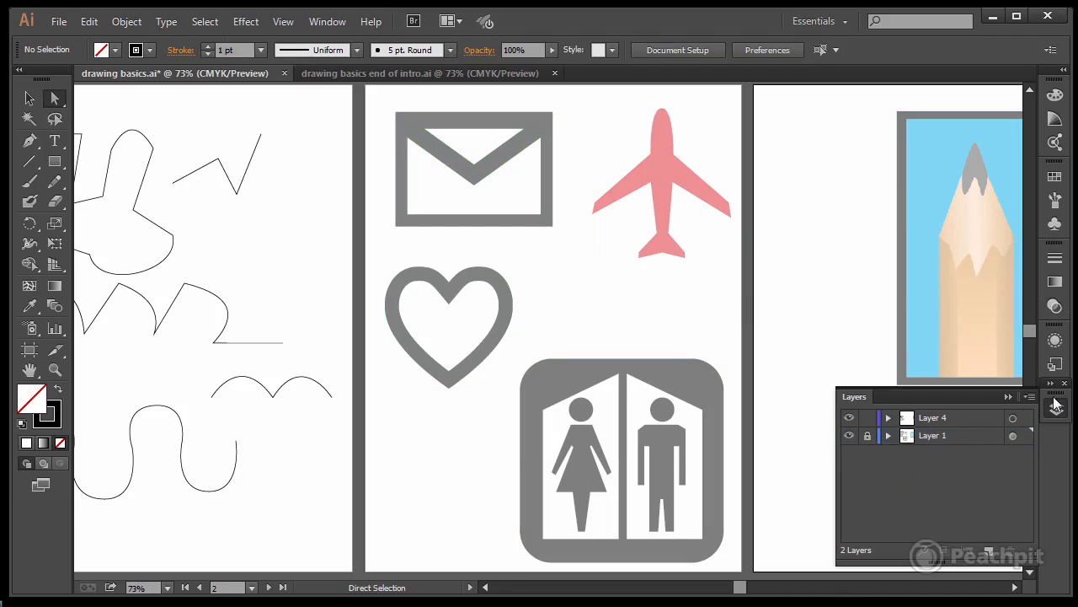
{"action": "left_click", "coordinate": [1006, 396]}
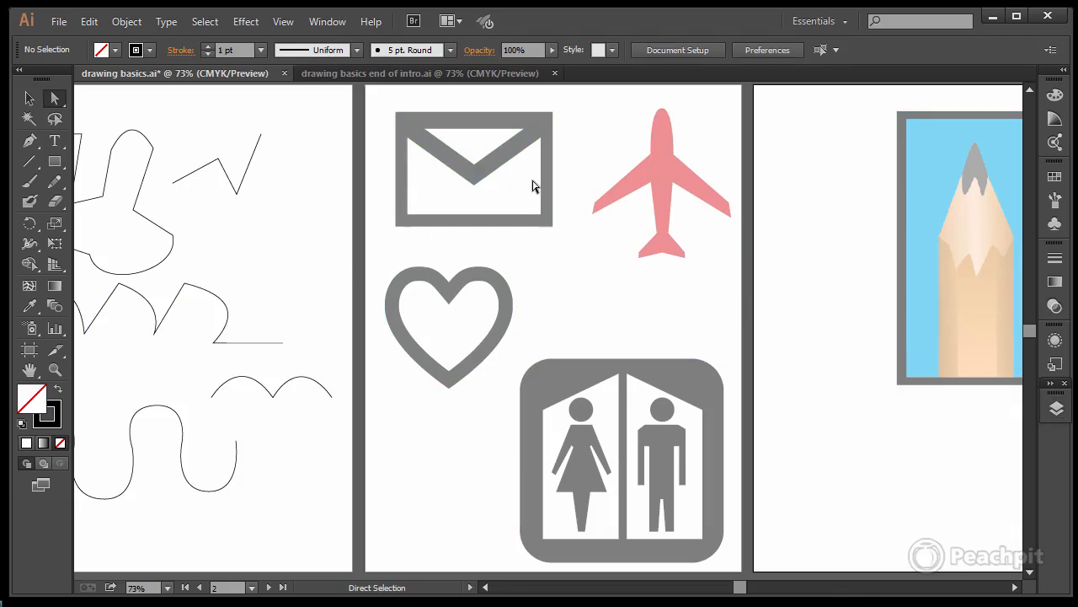
Step: Trace the envelope icon's outer edge with the Pen tool as a closed rectangle about 256 pt wide and 186 pt tall
{"action": "key", "text": "p"}
{"action": "left_click", "coordinate": [395, 112]}
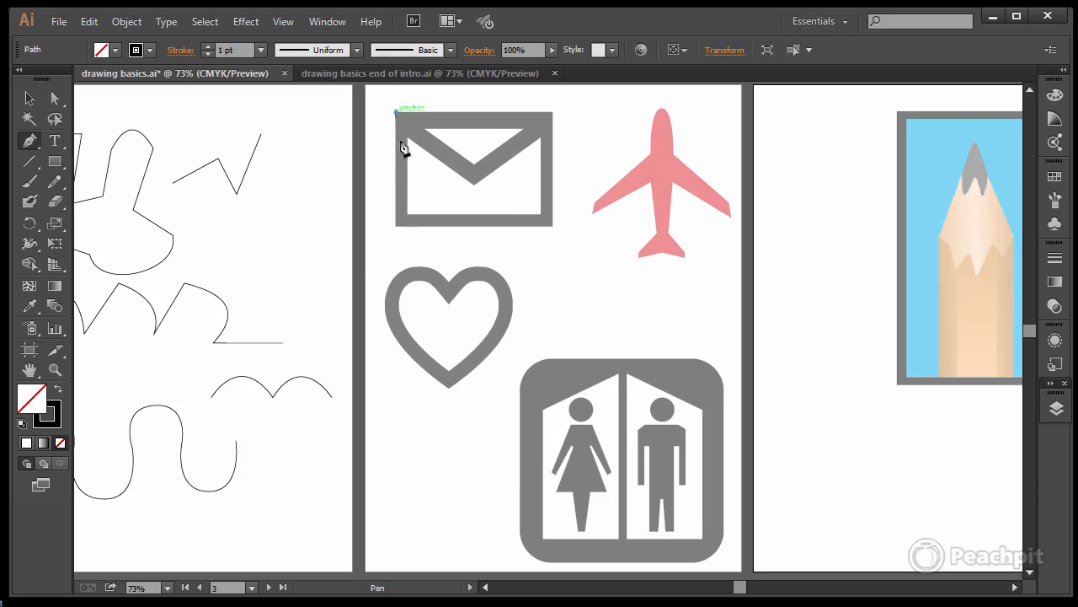
{"action": "left_click", "coordinate": [396, 226]}
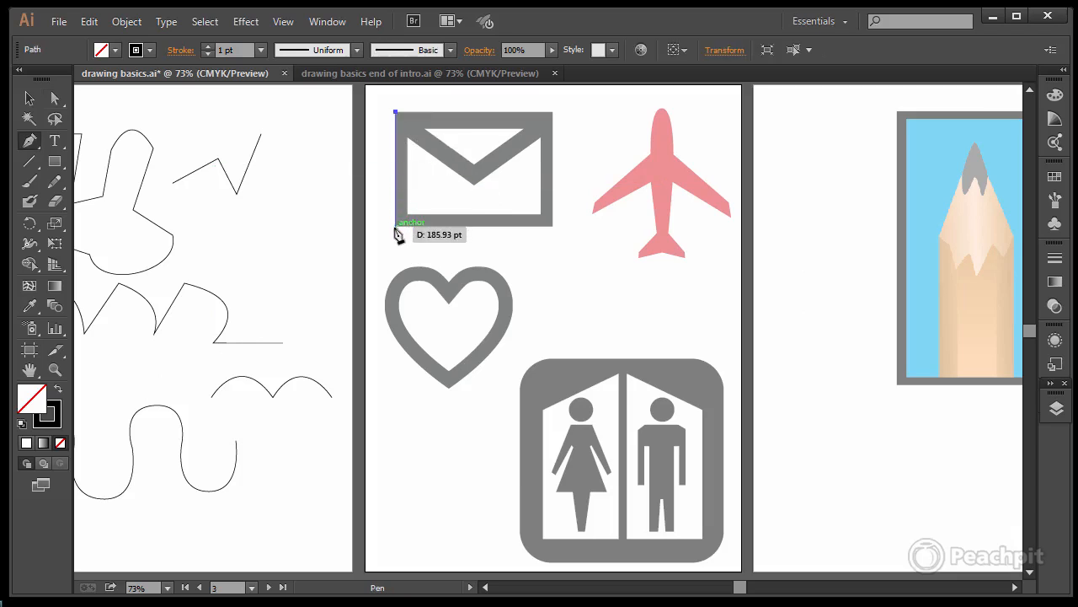
{"action": "left_click", "coordinate": [552, 226]}
{"action": "left_click", "coordinate": [552, 111]}
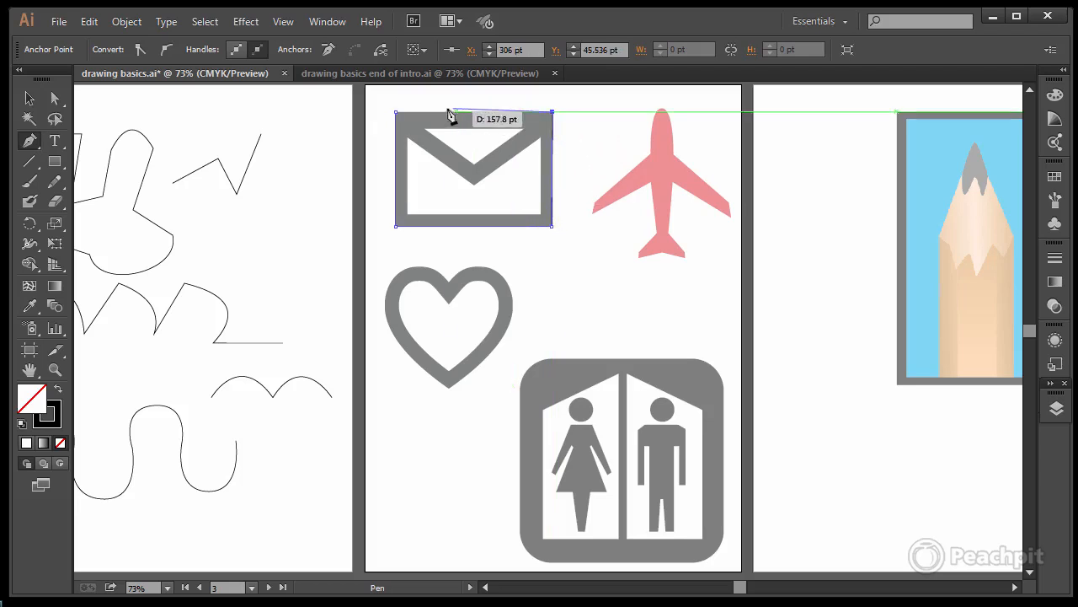
{"action": "left_click", "coordinate": [397, 111]}
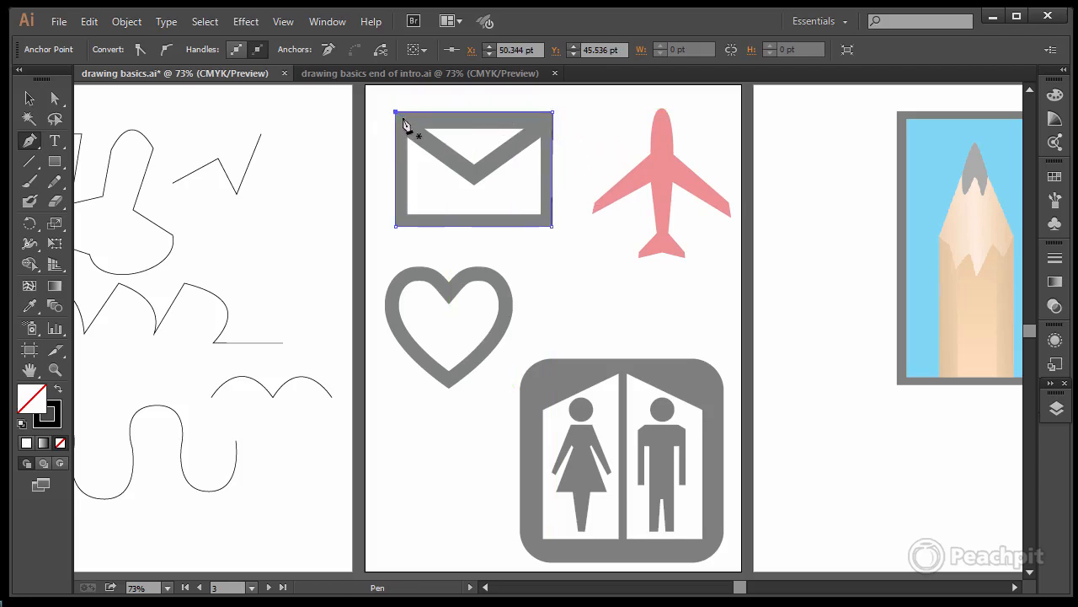
Step: Trace the white triangle in the envelope's flap as a closed path about 163 pt wide and 59 pt tall
{"action": "left_click", "coordinate": [424, 129]}
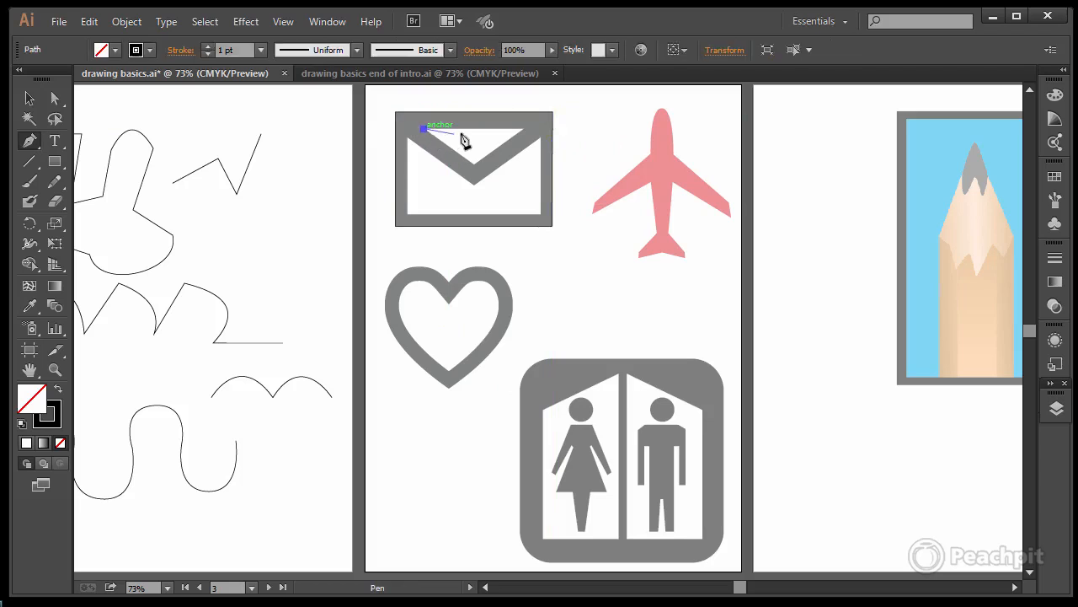
{"action": "left_click", "coordinate": [523, 130]}
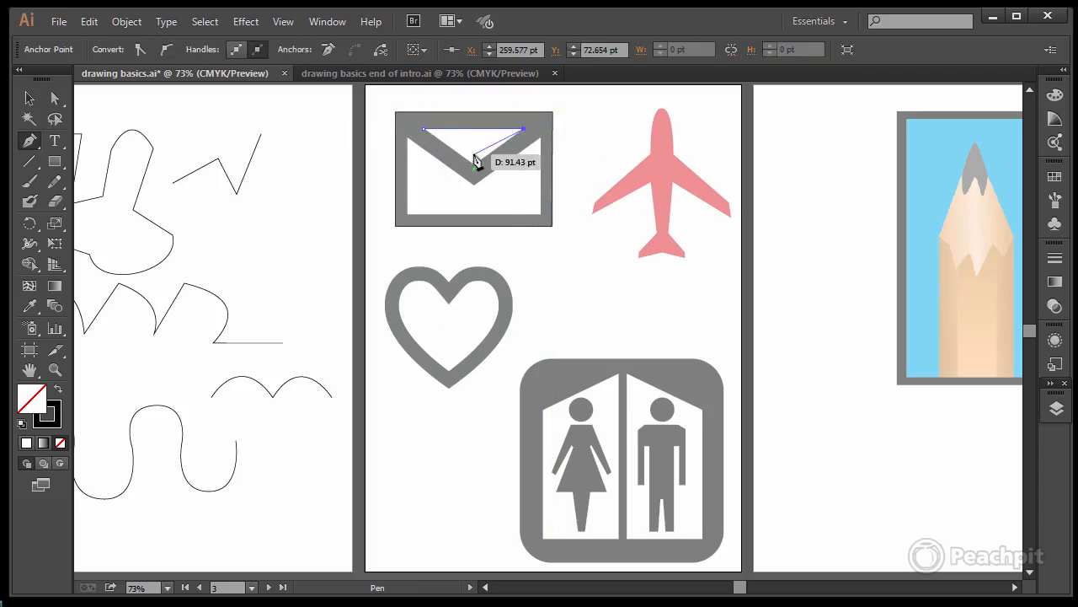
{"action": "left_click", "coordinate": [472, 161]}
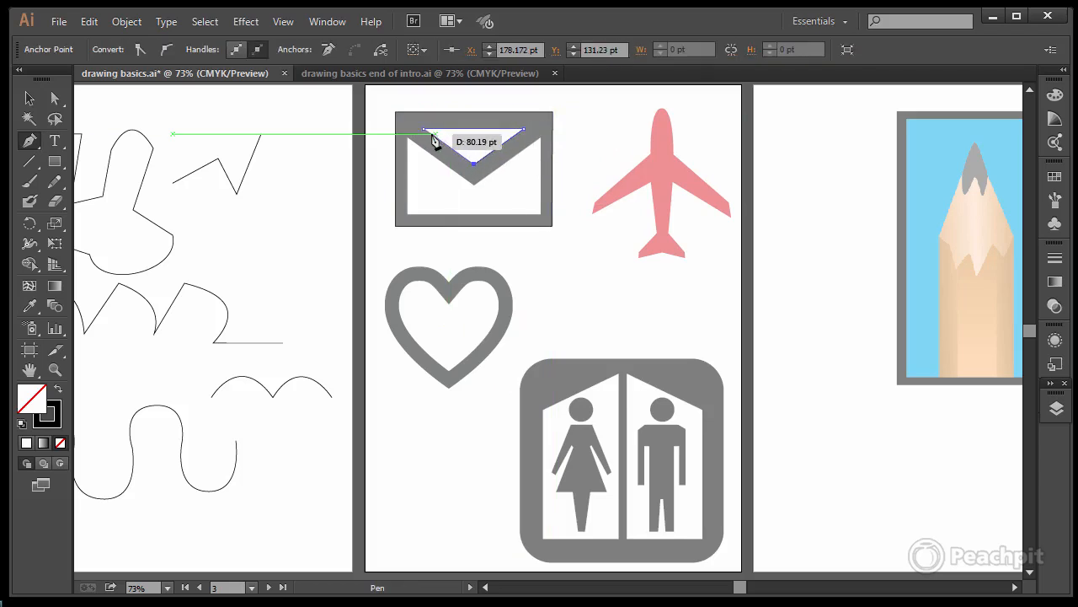
{"action": "left_click", "coordinate": [423, 131]}
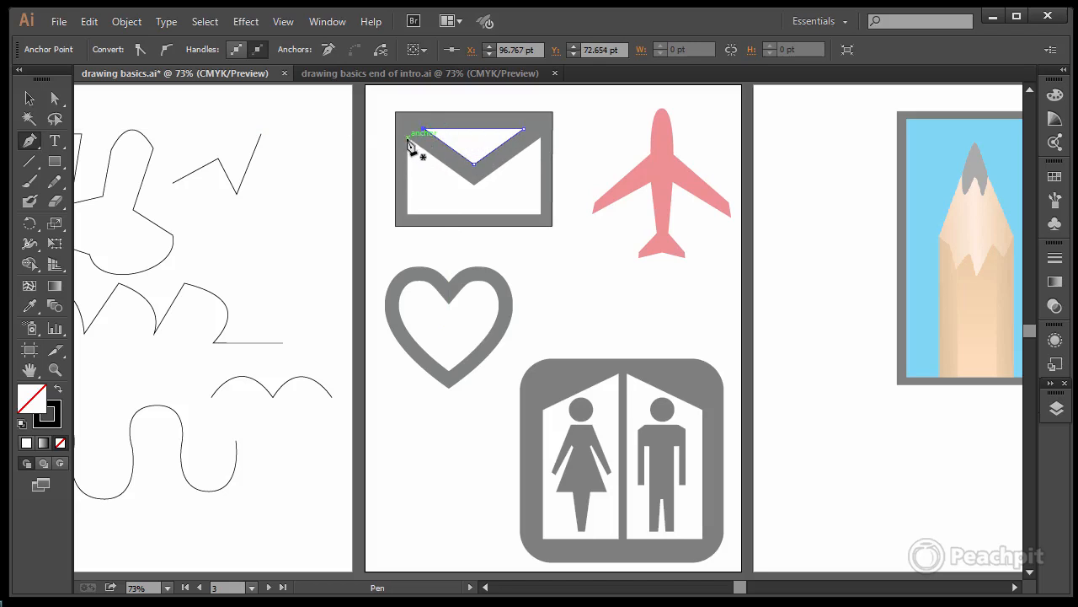
Step: Trace the envelope's white lower panel as a closed five-point path about 217 pt wide and 126 pt tall, with a V-shaped upper edge
{"action": "left_click", "coordinate": [408, 137]}
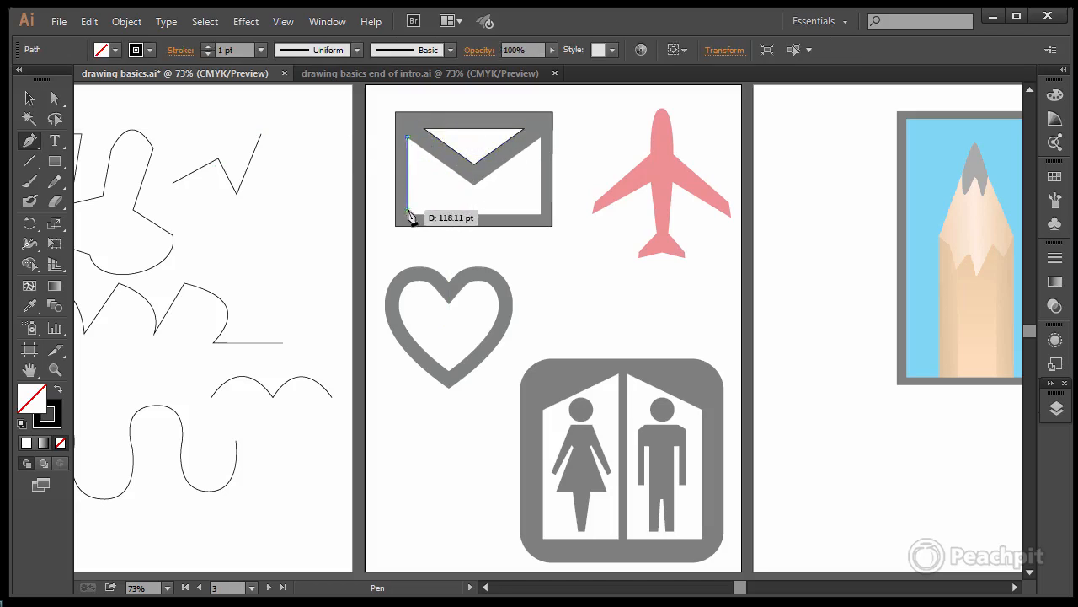
{"action": "left_click", "coordinate": [408, 211]}
{"action": "key", "text": "ctrl+z"}
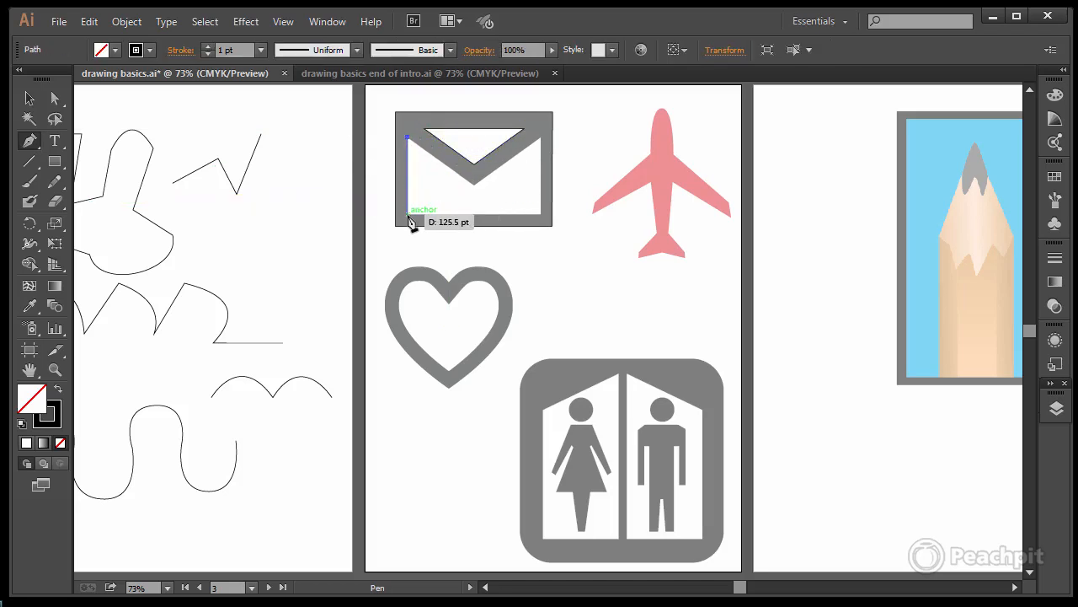
{"action": "left_click", "coordinate": [406, 215]}
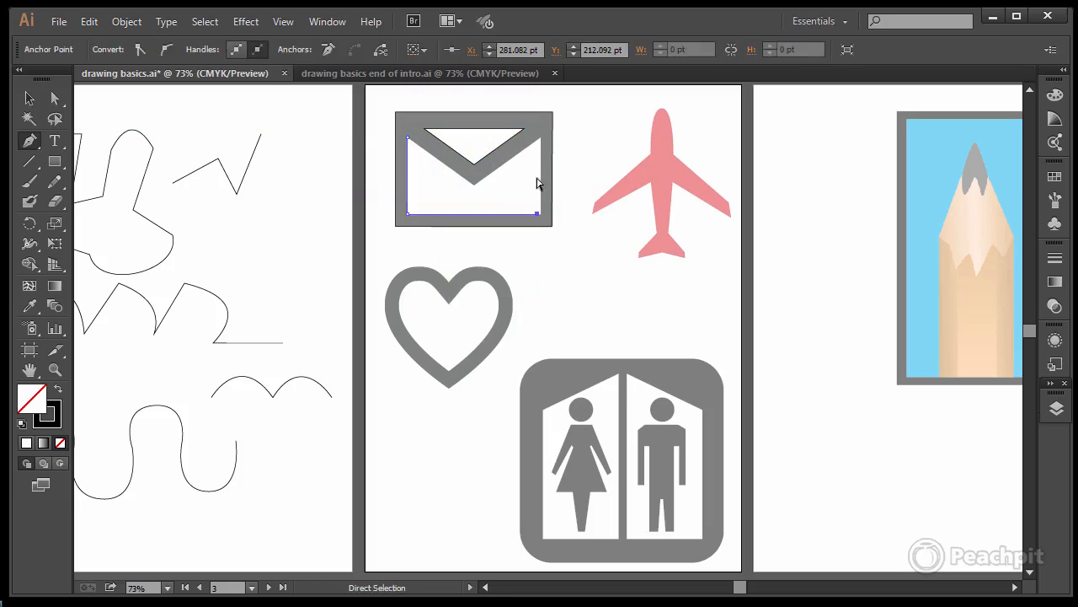
{"action": "left_click", "coordinate": [541, 213]}
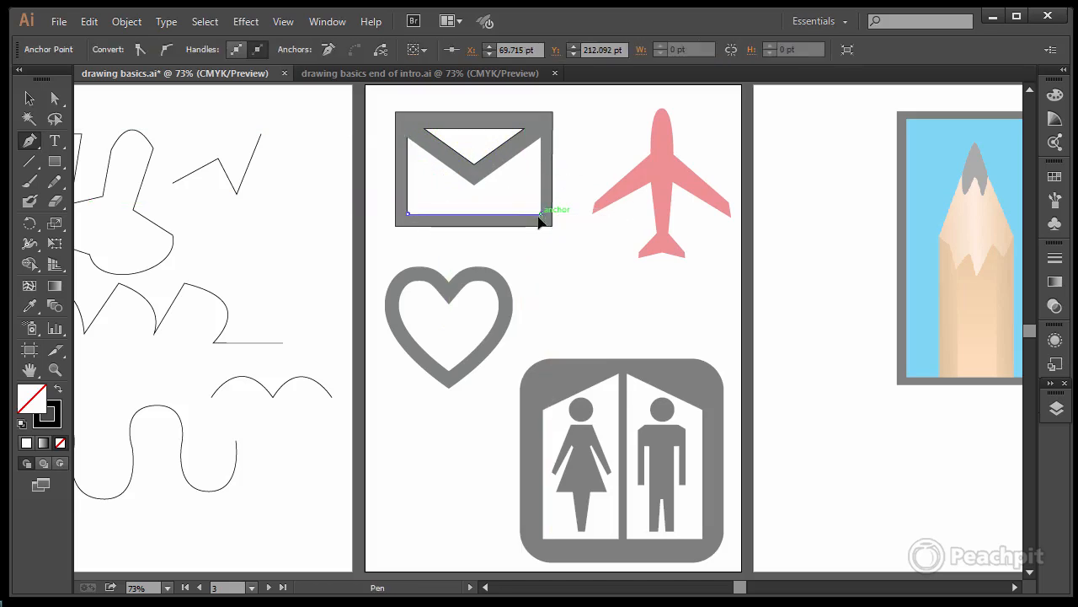
{"action": "left_click", "coordinate": [541, 137]}
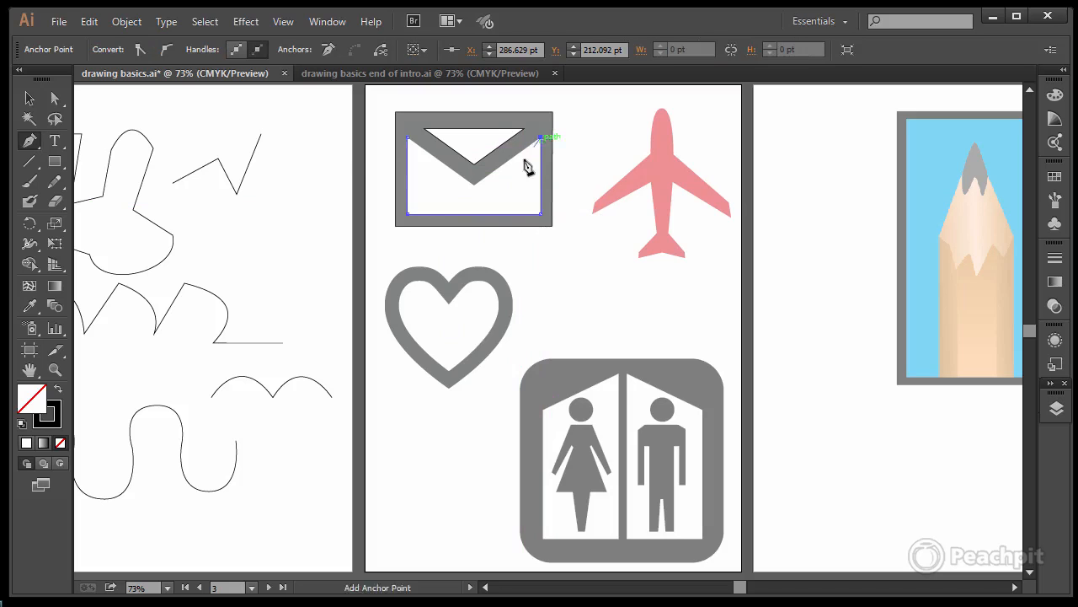
{"action": "left_click", "coordinate": [474, 184]}
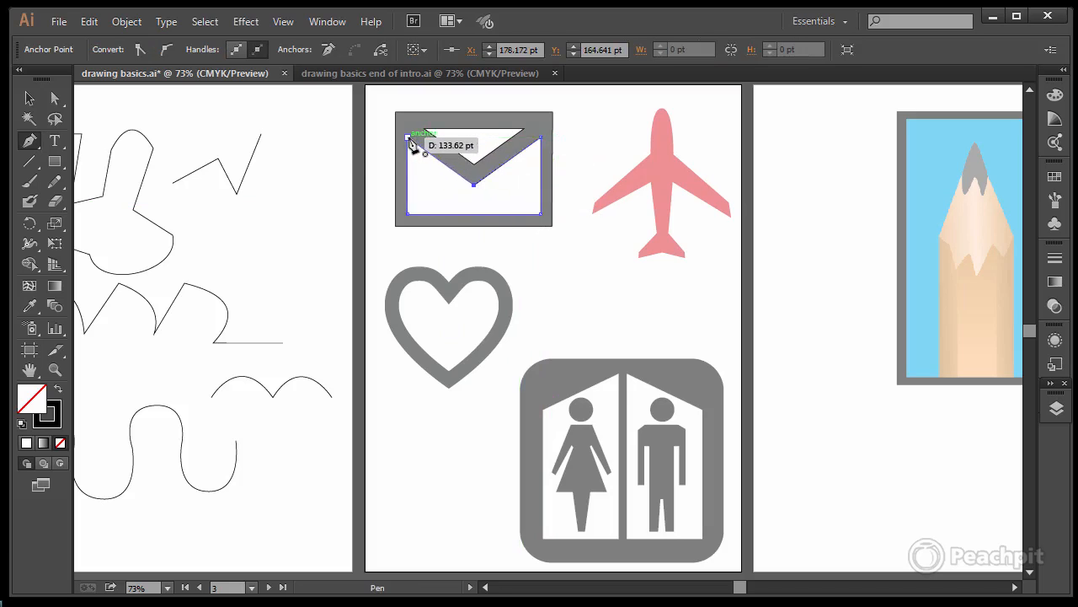
{"action": "left_click", "coordinate": [409, 139]}
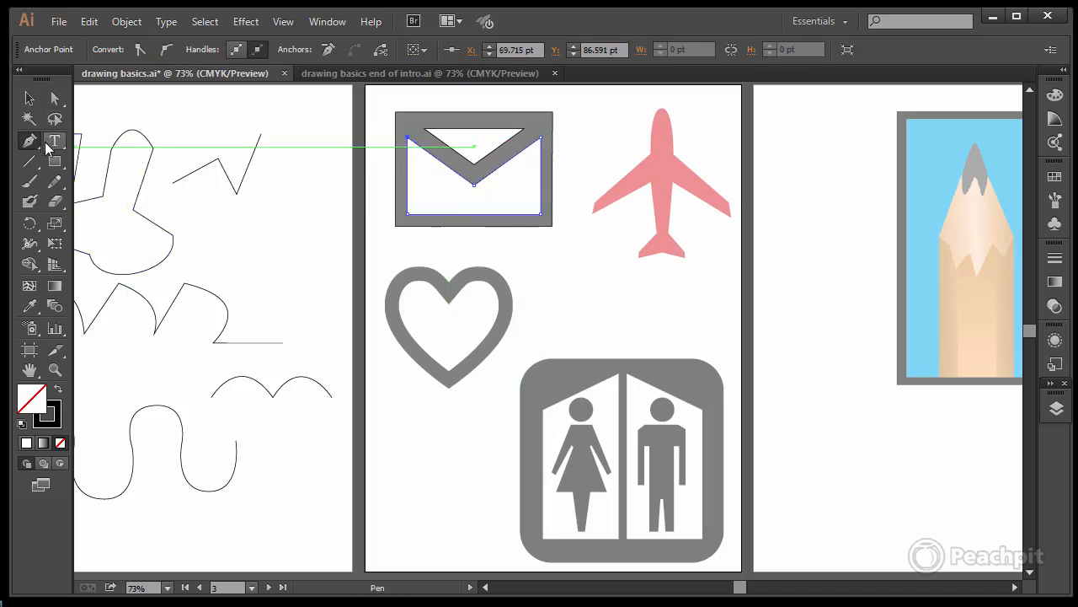
Step: Fill the traced lower panel and the traced flap triangle of the envelope with white
{"action": "left_click", "coordinate": [55, 98]}
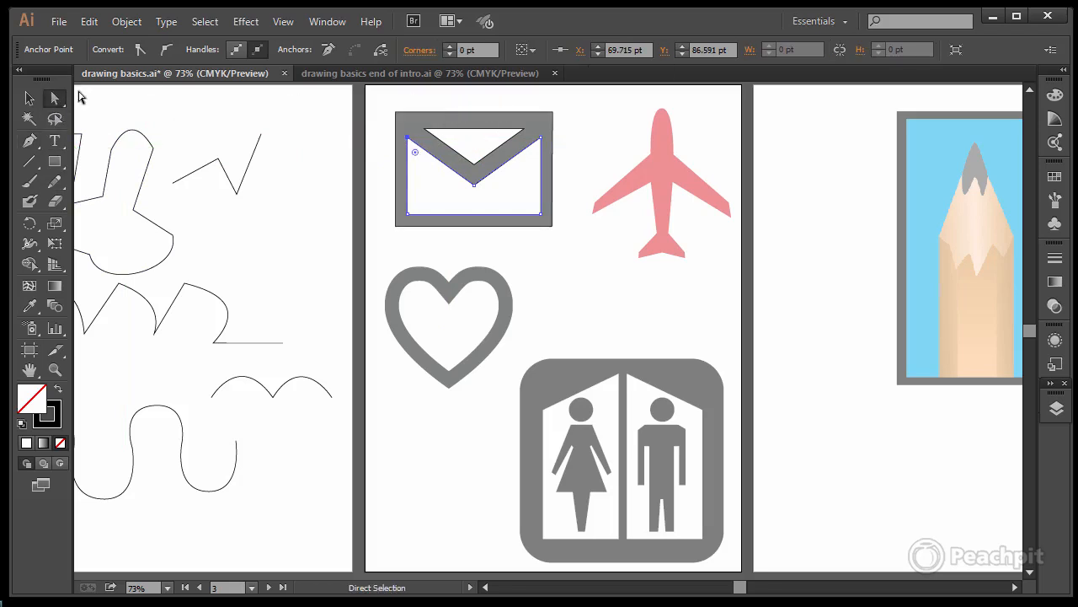
{"action": "key", "text": "v"}
{"action": "left_click", "coordinate": [105, 49]}
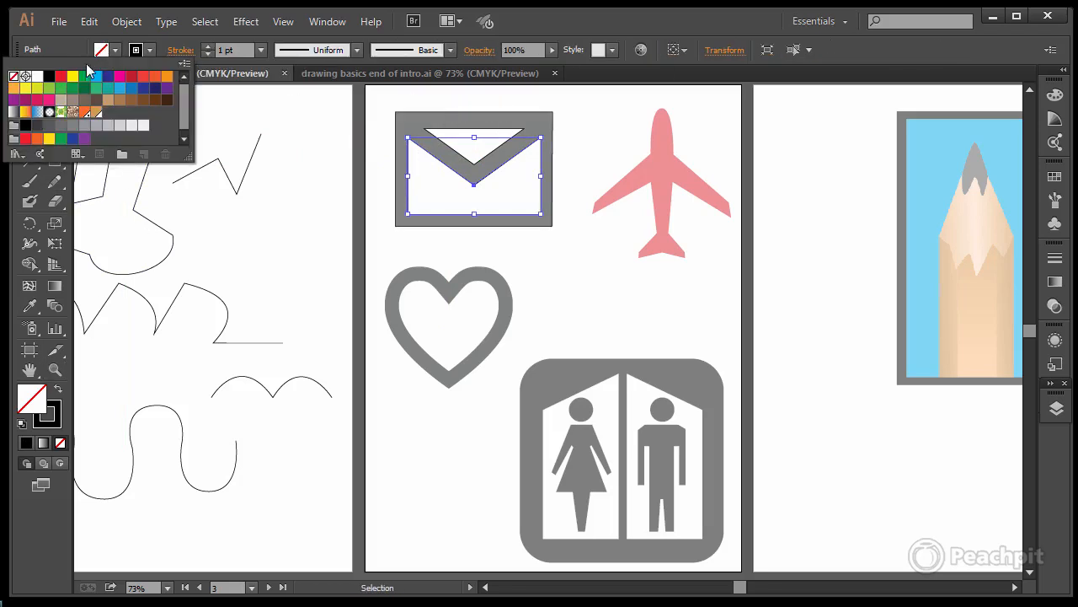
{"action": "left_click", "coordinate": [36, 79]}
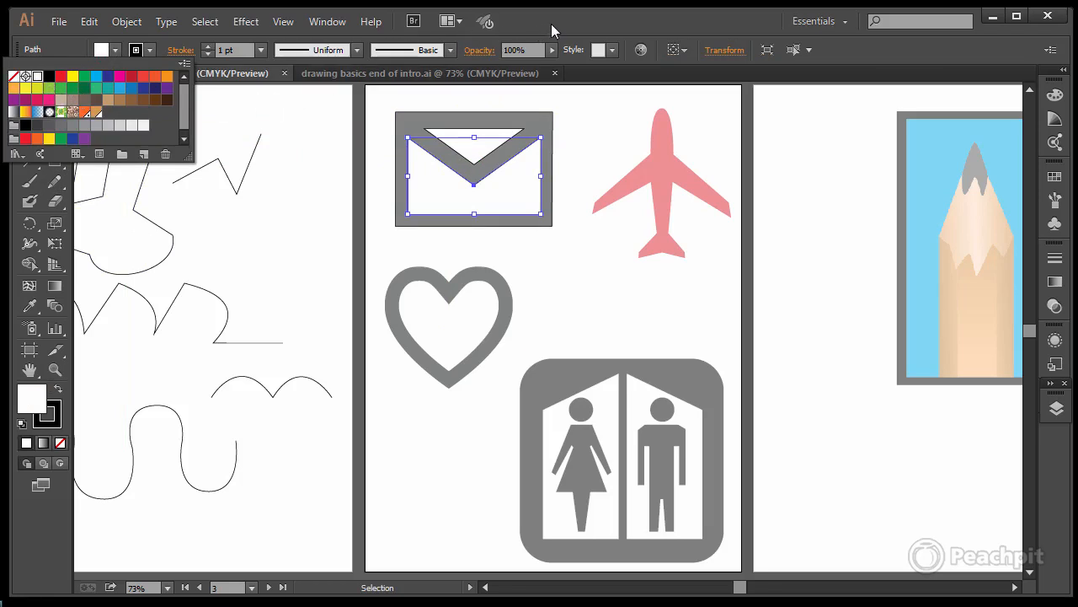
{"action": "left_click", "coordinate": [551, 21]}
{"action": "left_click", "coordinate": [470, 130]}
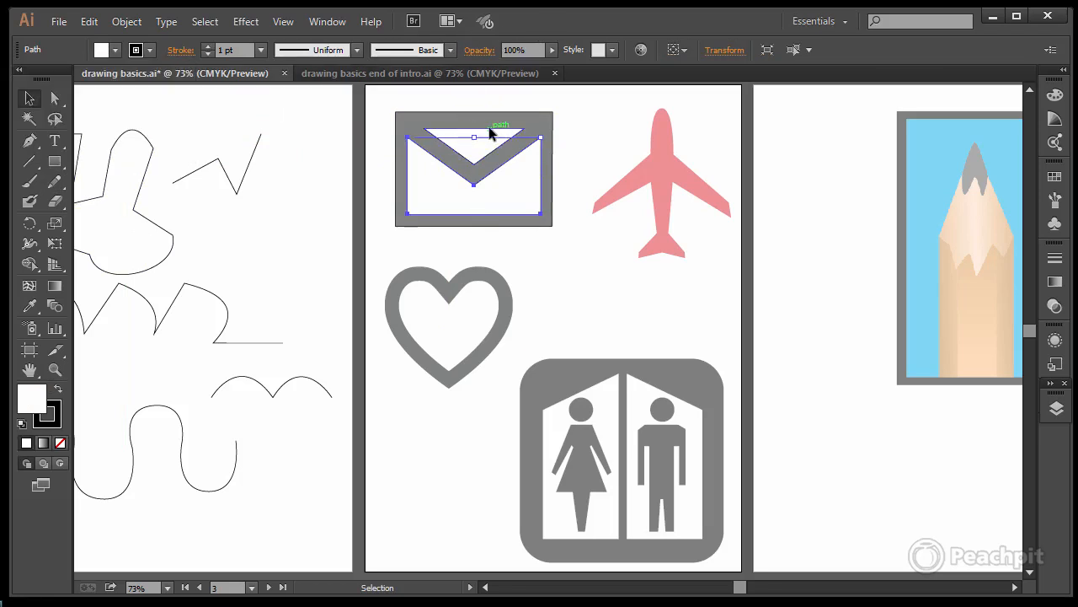
{"action": "left_click", "coordinate": [115, 50]}
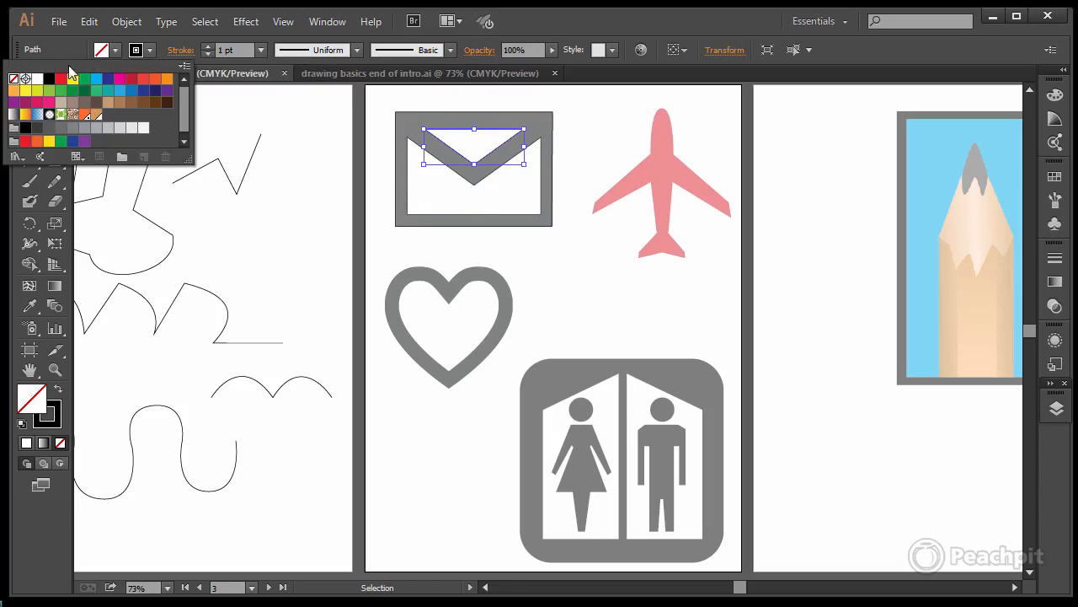
{"action": "left_click", "coordinate": [37, 79]}
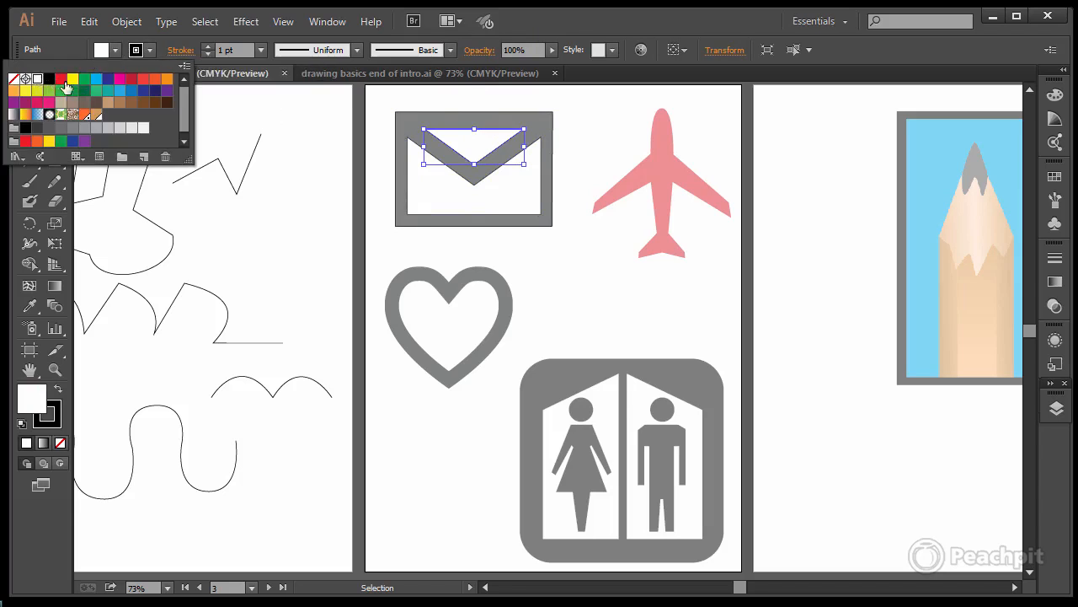
{"action": "left_click", "coordinate": [533, 130]}
Step: Fill the traced outer rectangle of the envelope with light gray
{"action": "left_click", "coordinate": [548, 116]}
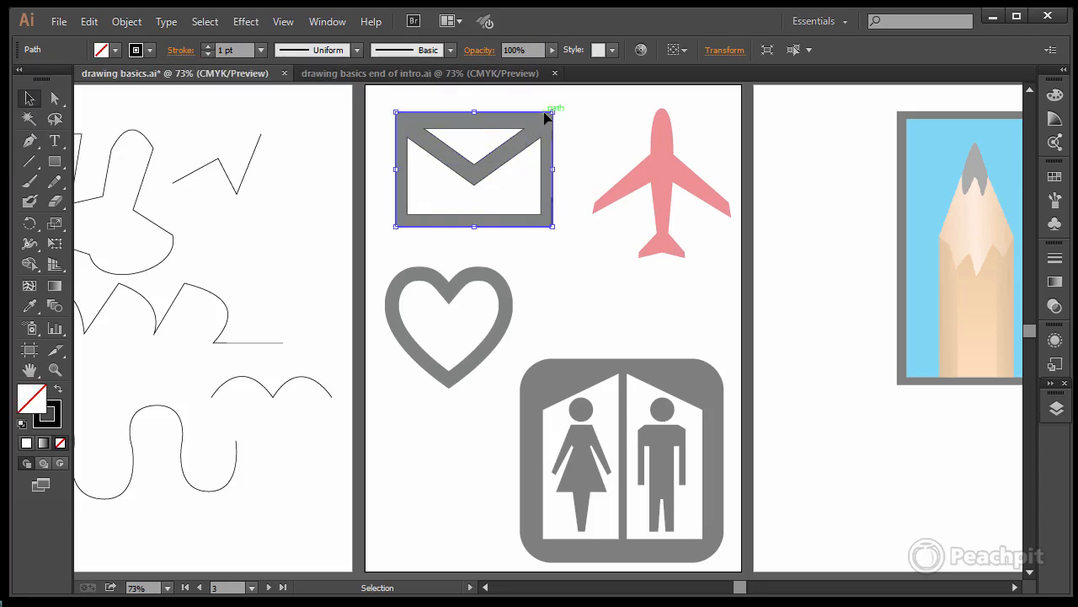
{"action": "left_click", "coordinate": [149, 50]}
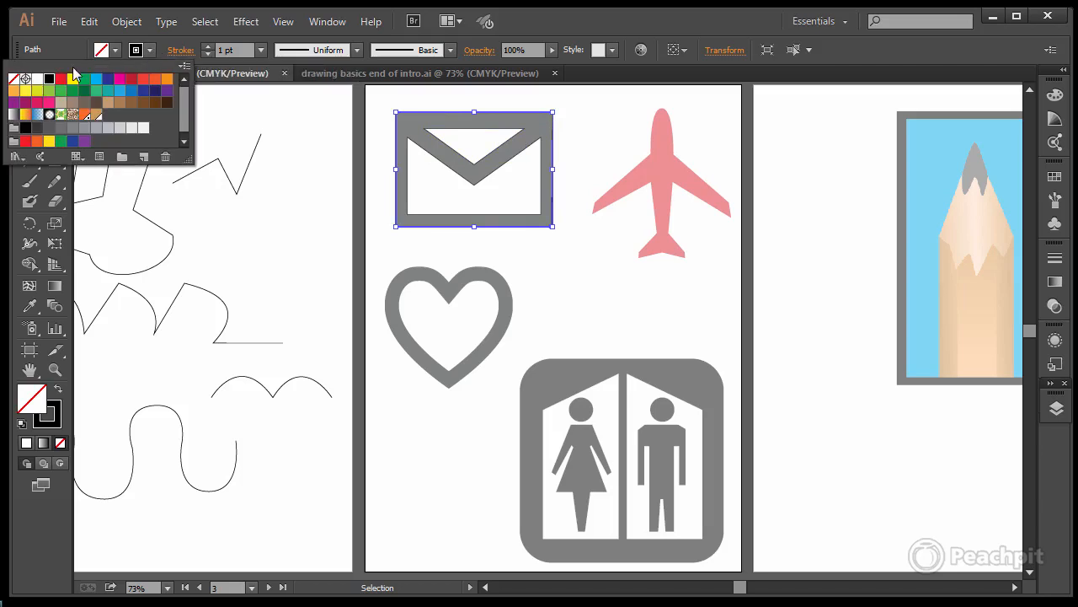
{"action": "left_click", "coordinate": [378, 104]}
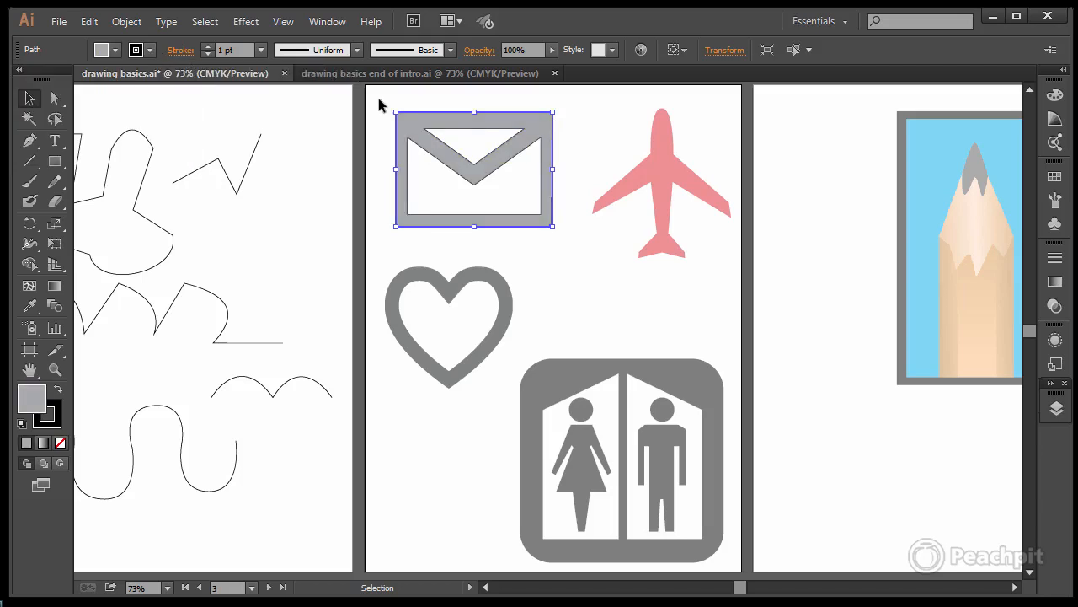
Step: Move all three traced envelope paths off the template onto the neighbouring artboard with the practice paths, and deselect them
{"action": "left_click_drag", "start_coordinate": [378, 101], "coordinate": [565, 236]}
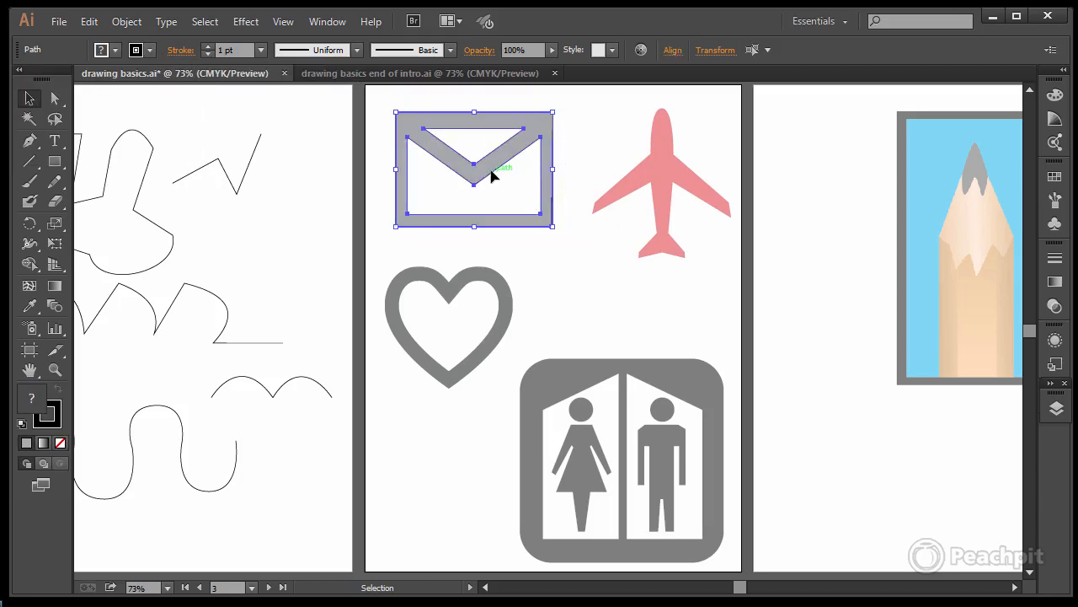
{"action": "left_click_drag", "start_coordinate": [488, 172], "coordinate": [244, 168]}
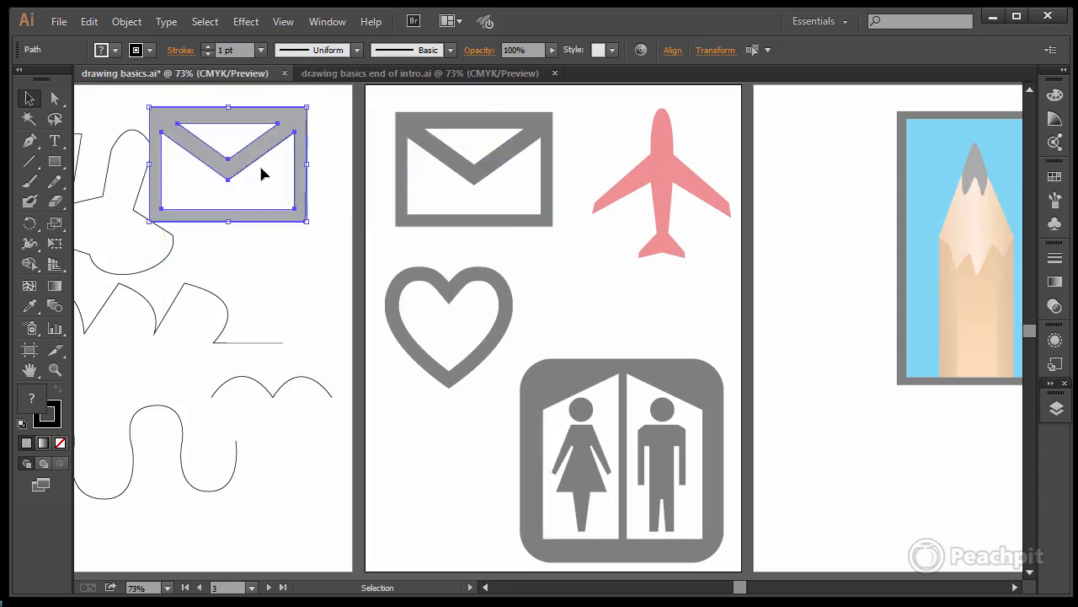
{"action": "left_click", "coordinate": [304, 244]}
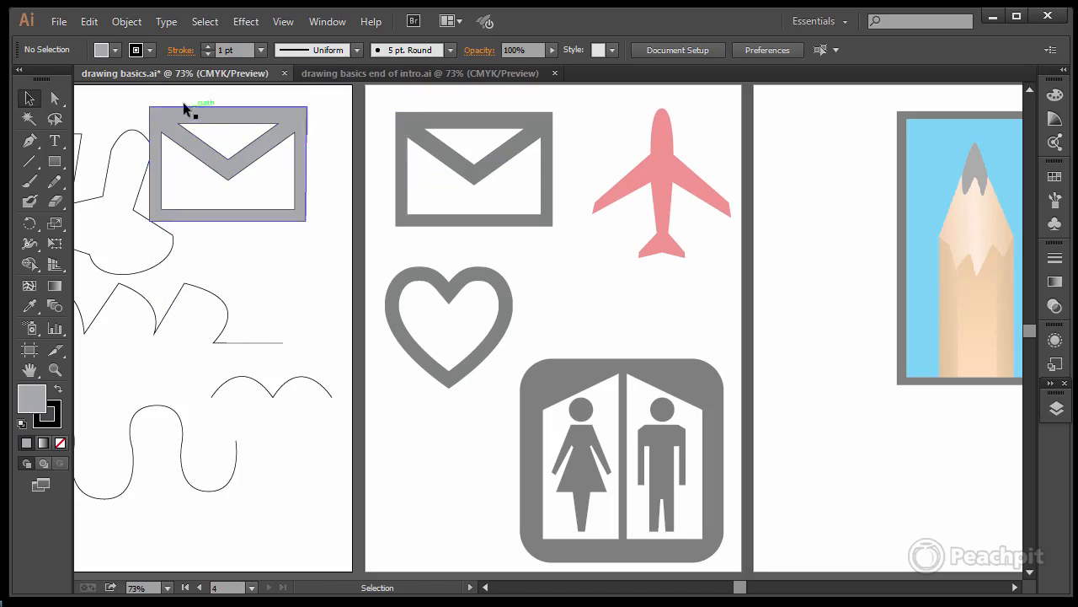
{"action": "left_click", "coordinate": [542, 252]}
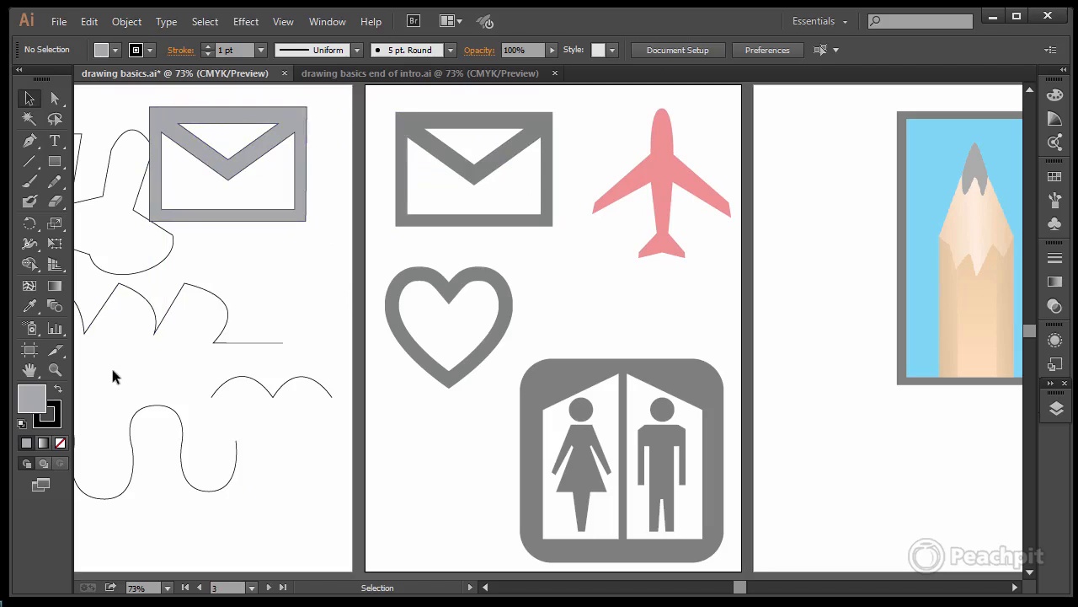
Step: Trace the female restroom figure's head as a closed circular path of four smooth points, about 39 pt in diameter
{"action": "left_click", "coordinate": [59, 376]}
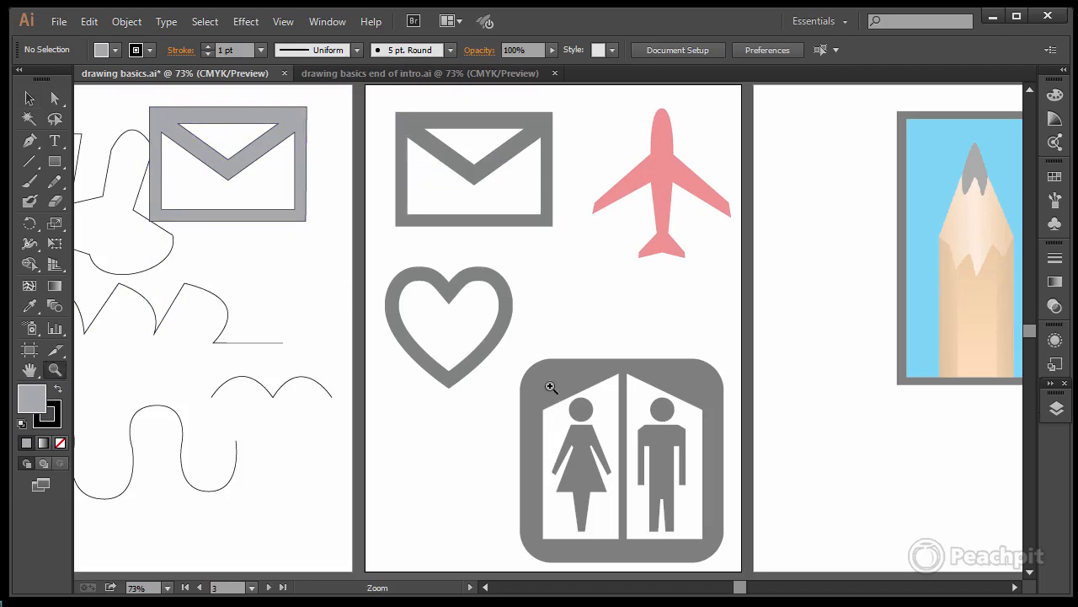
{"action": "left_click_drag", "start_coordinate": [550, 394], "coordinate": [629, 552]}
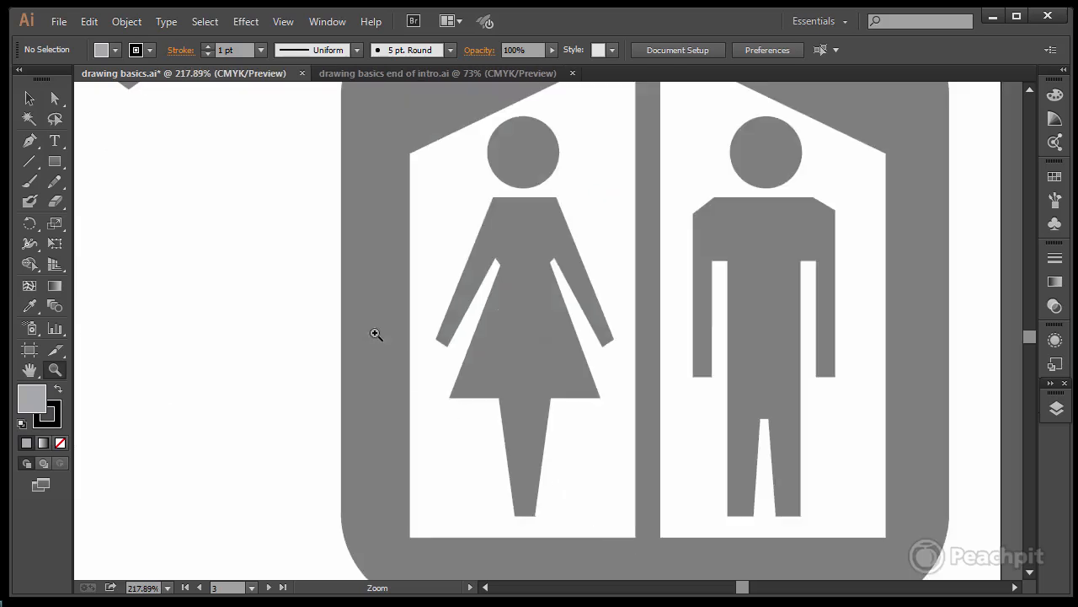
{"action": "left_click", "coordinate": [30, 143]}
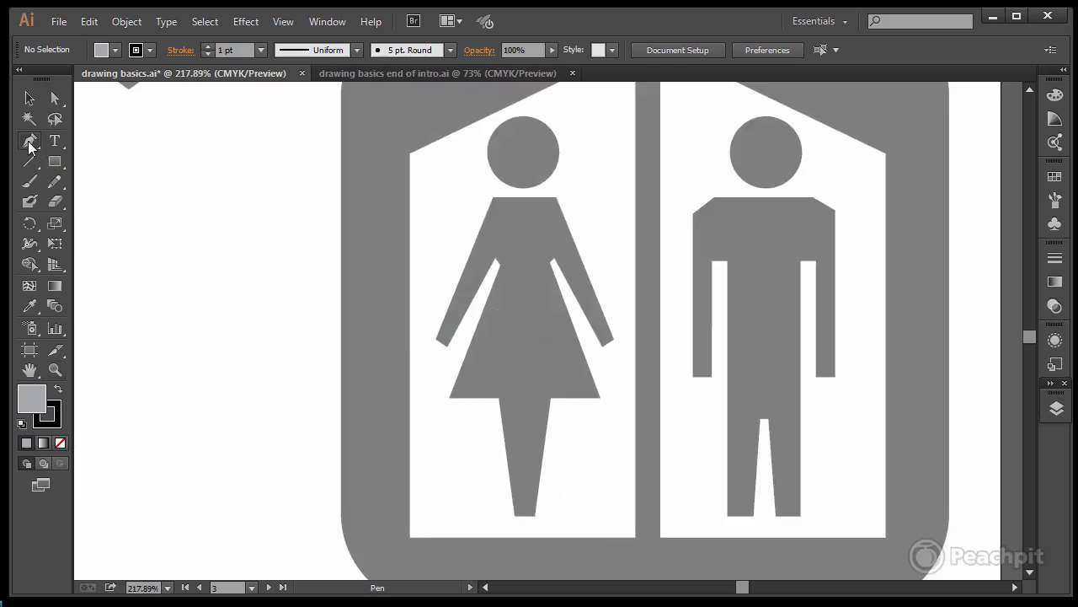
{"action": "left_click", "coordinate": [522, 117]}
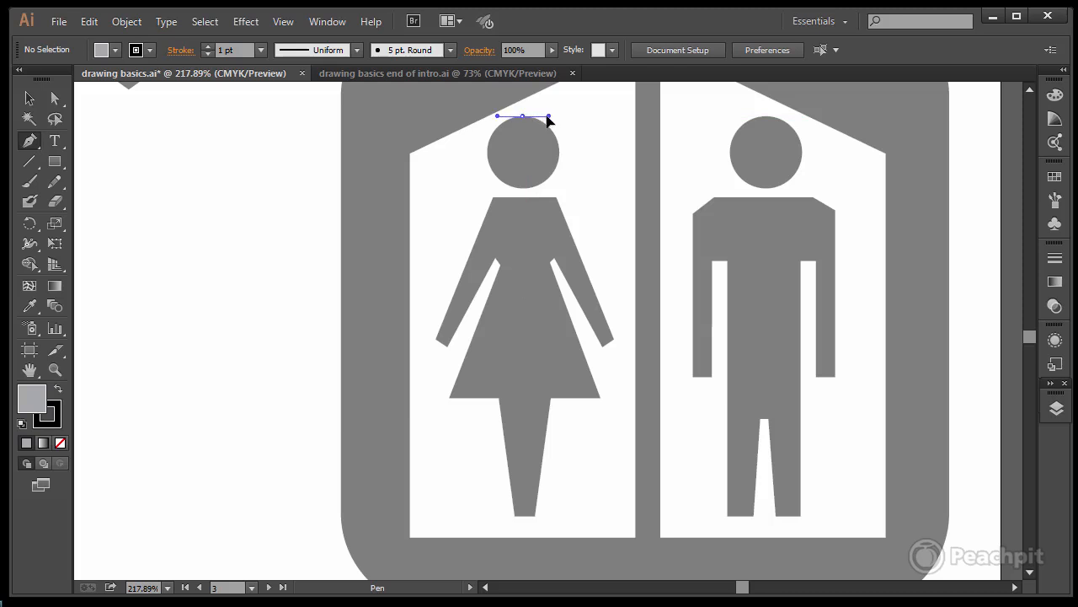
{"action": "left_click_drag", "start_coordinate": [545, 116], "coordinate": [546, 117]}
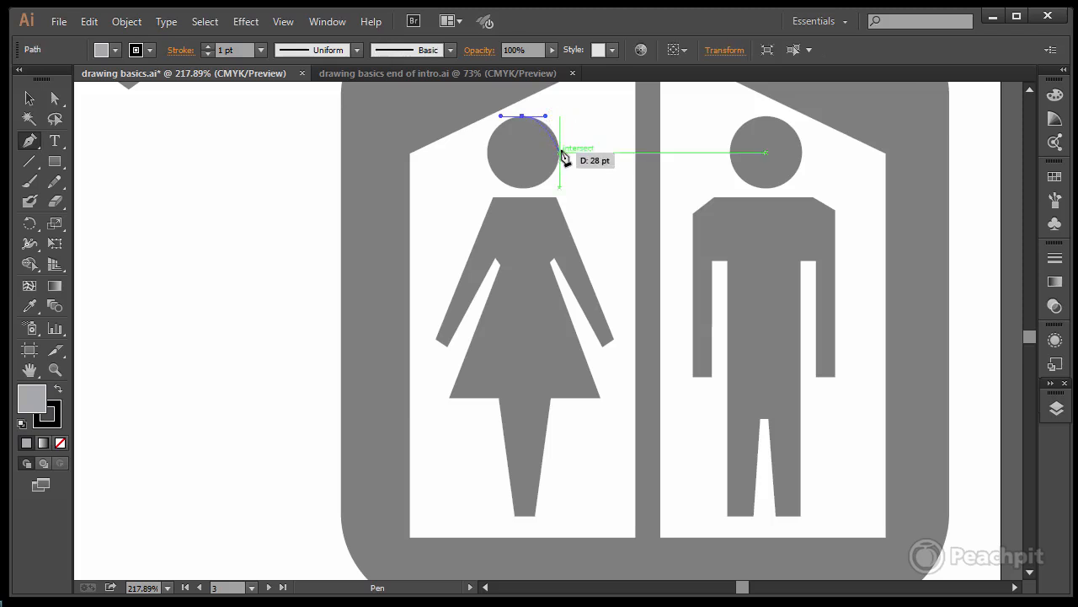
{"action": "left_click", "coordinate": [560, 153]}
{"action": "left_click_drag", "start_coordinate": [562, 164], "coordinate": [559, 175]}
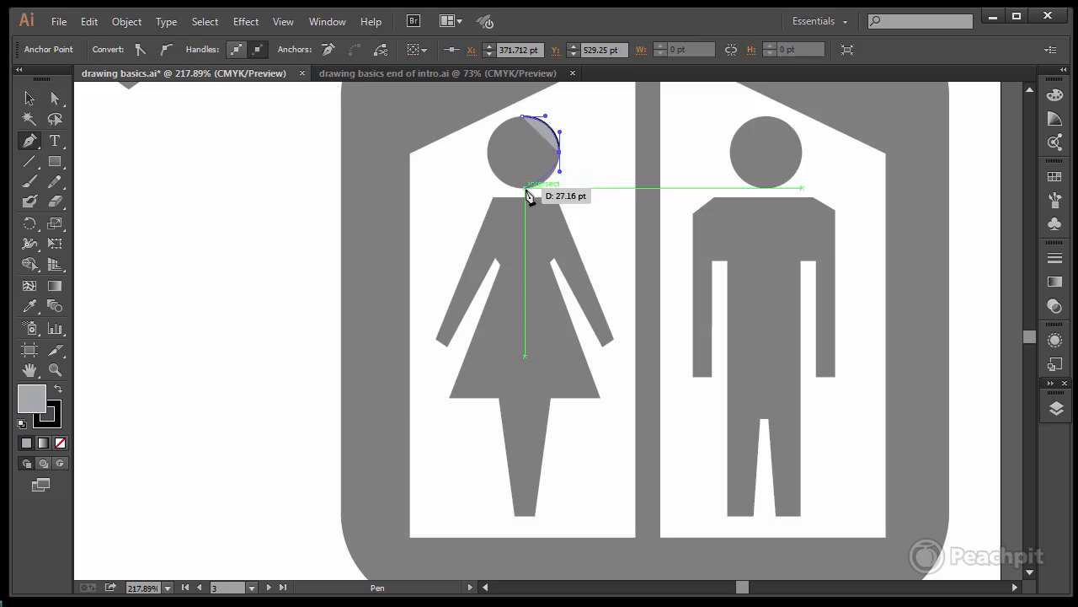
{"action": "left_click_drag", "start_coordinate": [525, 187], "coordinate": [508, 188]}
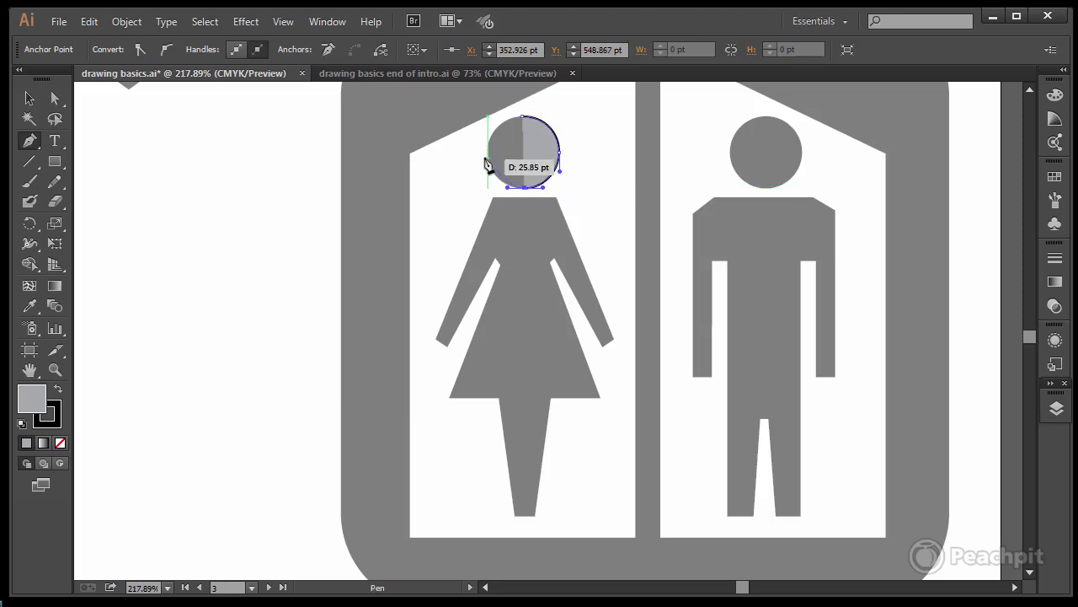
{"action": "mouse_move", "coordinate": [489, 153]}
{"action": "left_mouse_down"}
{"action": "mouse_move", "coordinate": [493, 135]}
{"action": "mouse_move", "coordinate": [546, 116]}
{"action": "mouse_move", "coordinate": [322, 161]}
{"action": "mouse_move", "coordinate": [265, 161]}
{"action": "mouse_move", "coordinate": [523, 152]}
{"action": "left_mouse_up"}
{"action": "left_click", "coordinate": [58, 101]}
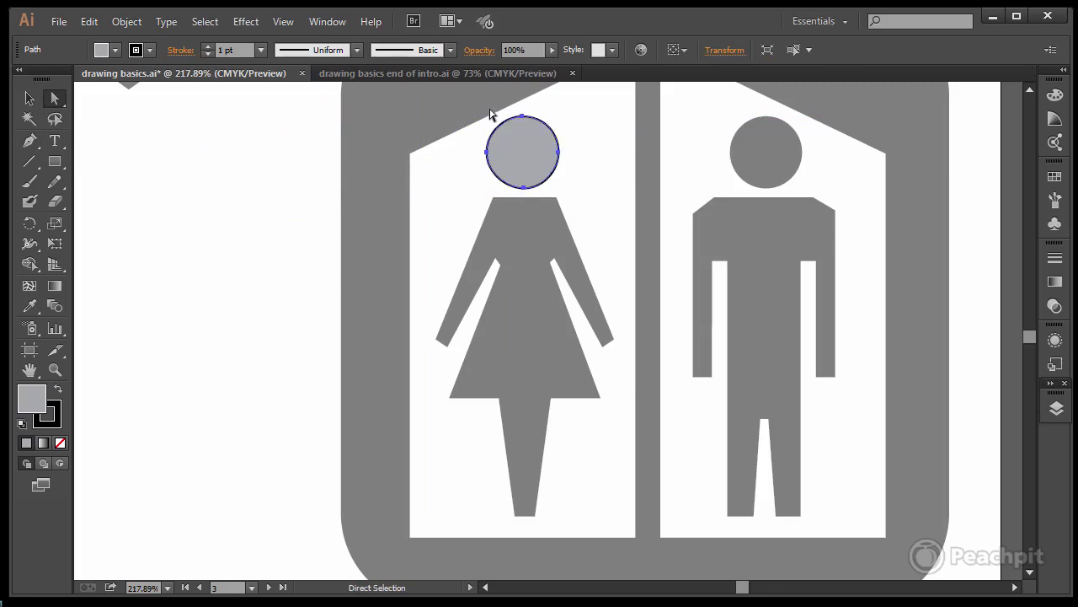
Step: Start tracing the woman's body as an open four-point path along the shoulder line, the right arm's outer edge and the hand, and deselect it
{"action": "left_click", "coordinate": [29, 140]}
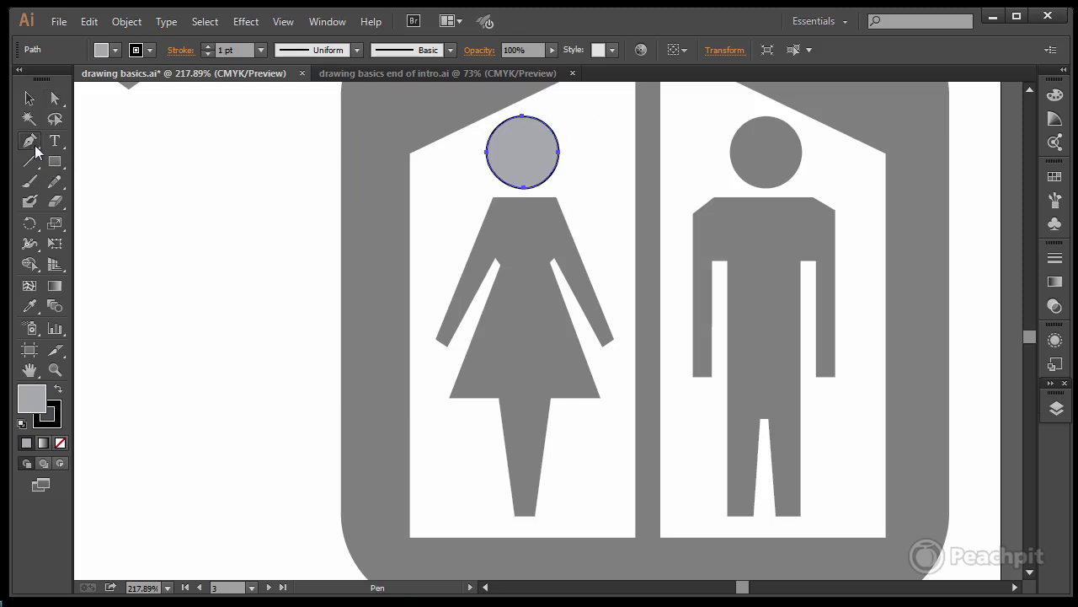
{"action": "left_click", "coordinate": [492, 197]}
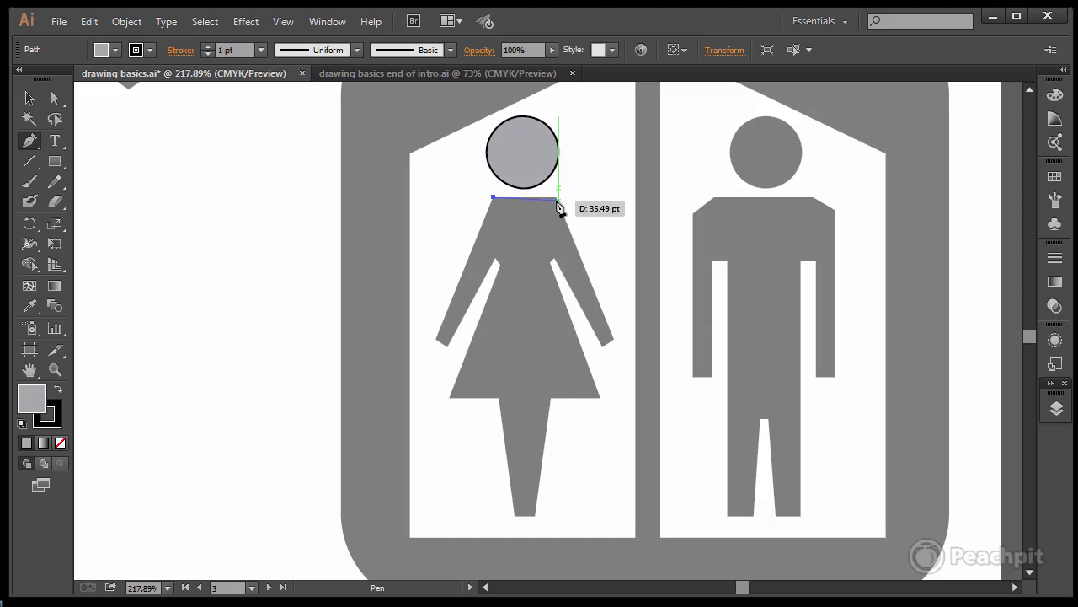
{"action": "left_click", "coordinate": [557, 198]}
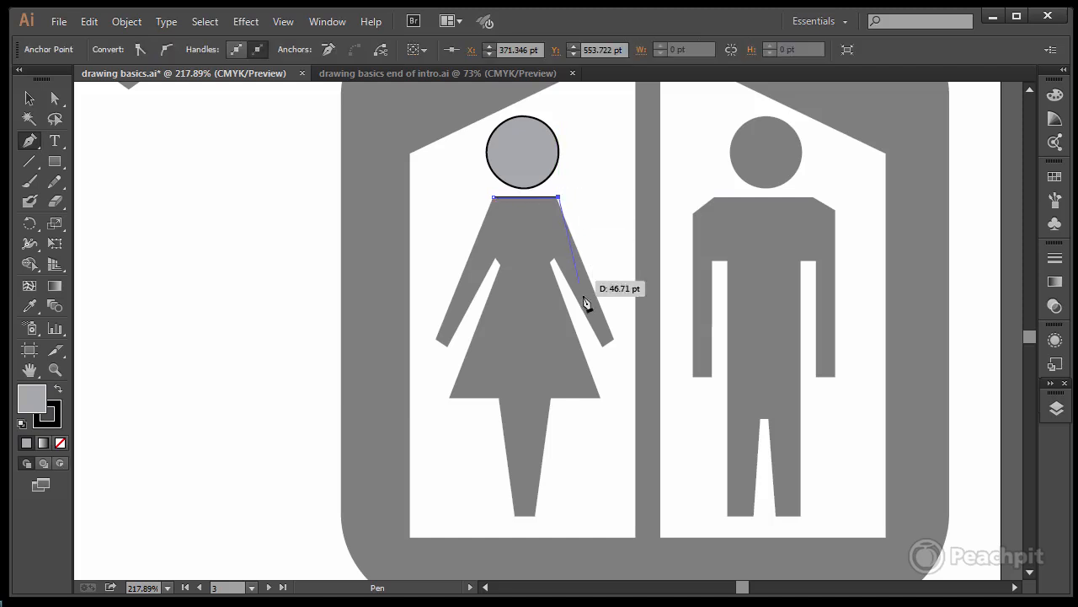
{"action": "left_click", "coordinate": [615, 337]}
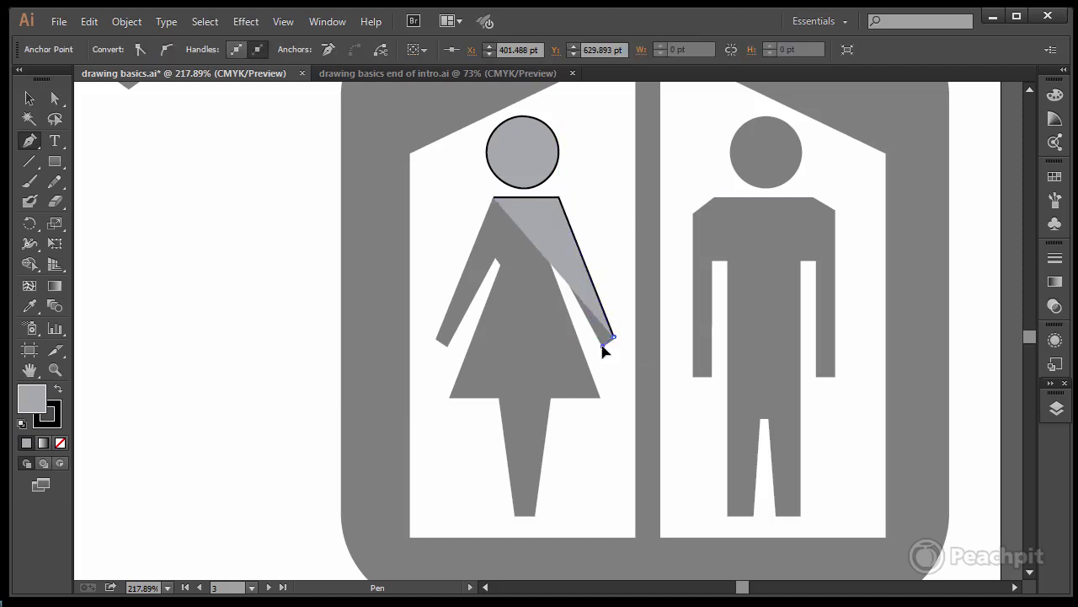
{"action": "left_click", "coordinate": [603, 346]}
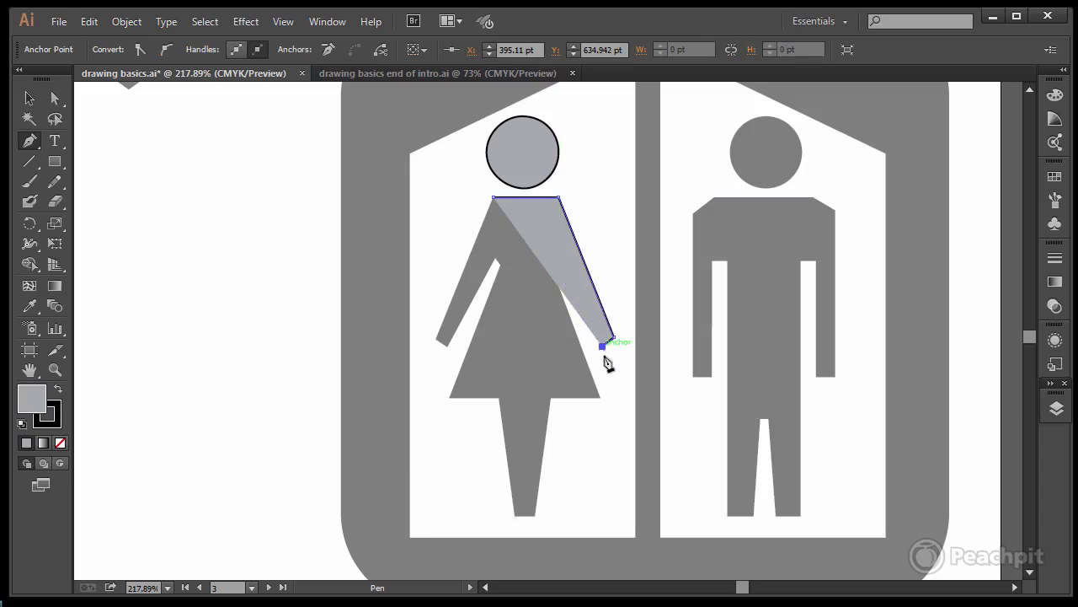
{"action": "left_click", "coordinate": [607, 371], "text": "ctrl"}
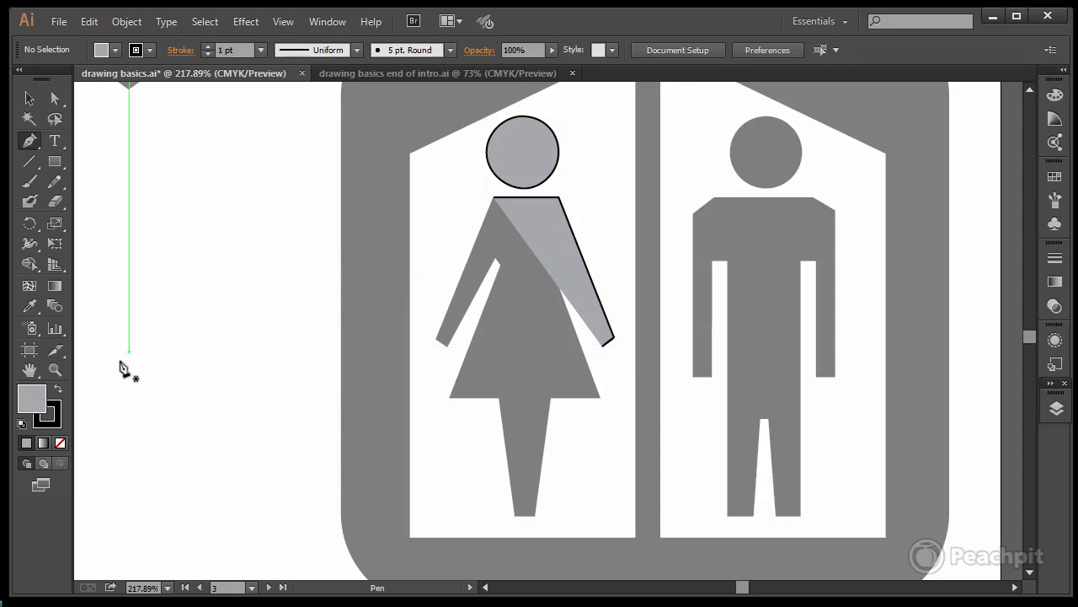
Step: Remove the fill from the open path tracing the woman's shoulders and right arm
{"action": "key", "text": "v"}
{"action": "mouse_move", "coordinate": [453, 201]}
{"action": "left_mouse_down"}
{"action": "mouse_move", "coordinate": [635, 340]}
{"action": "mouse_move", "coordinate": [633, 361]}
{"action": "left_mouse_up"}
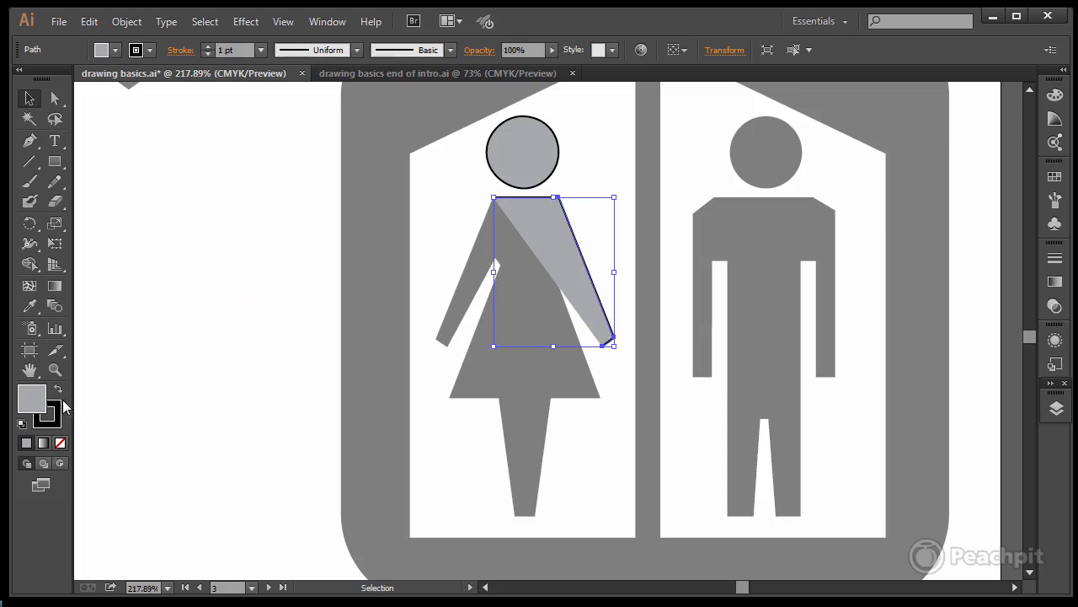
{"action": "left_click", "coordinate": [61, 445]}
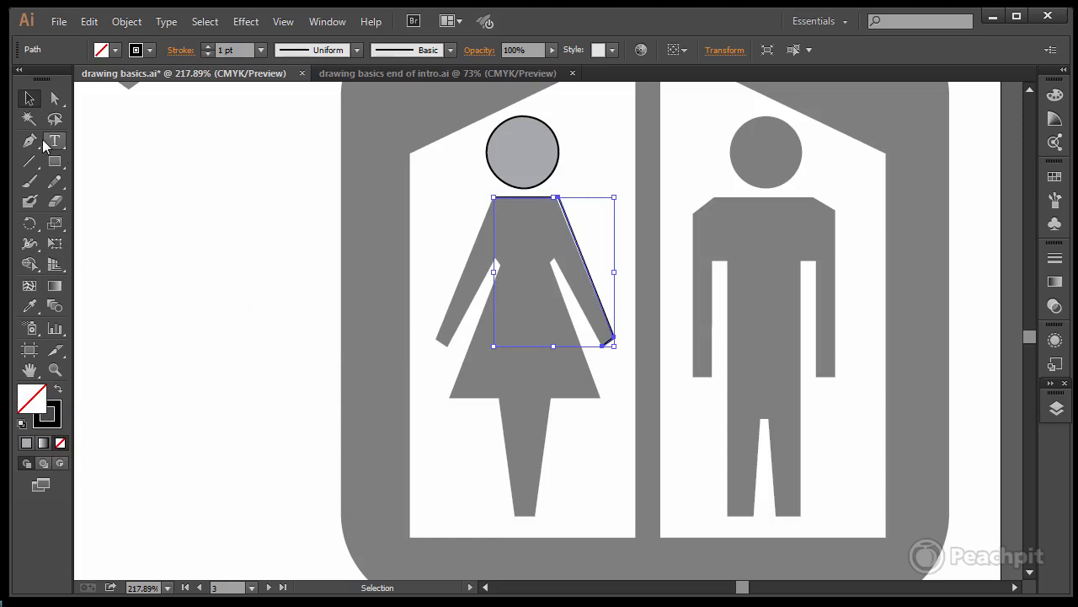
Step: Continue the open body path from the hand through the armpit to the skirt's lower right corner, and align the right shoulder point with the template
{"action": "left_click", "coordinate": [31, 142]}
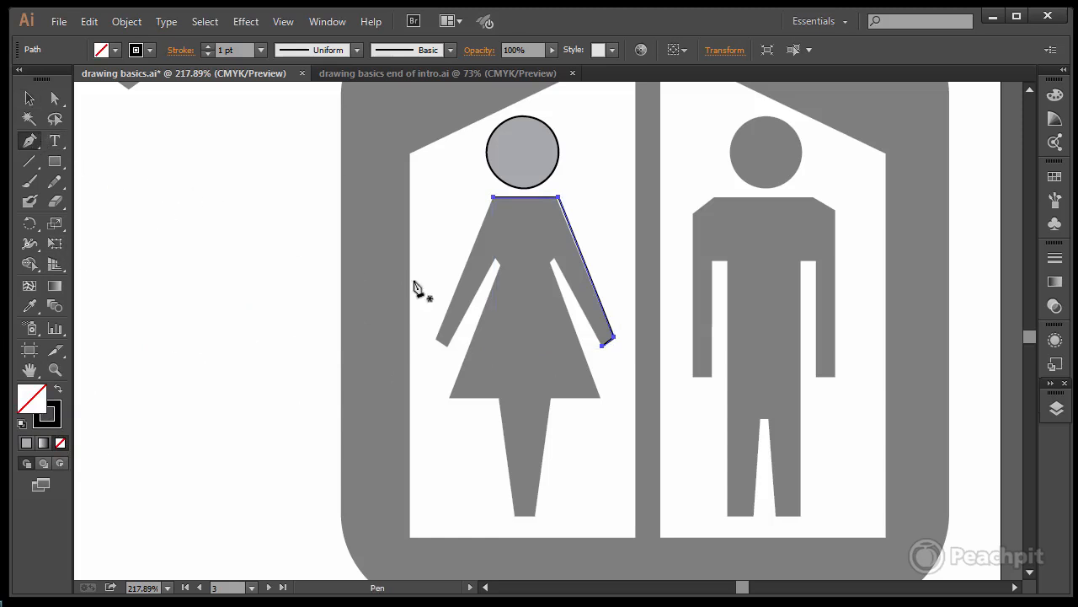
{"action": "left_click", "coordinate": [603, 346]}
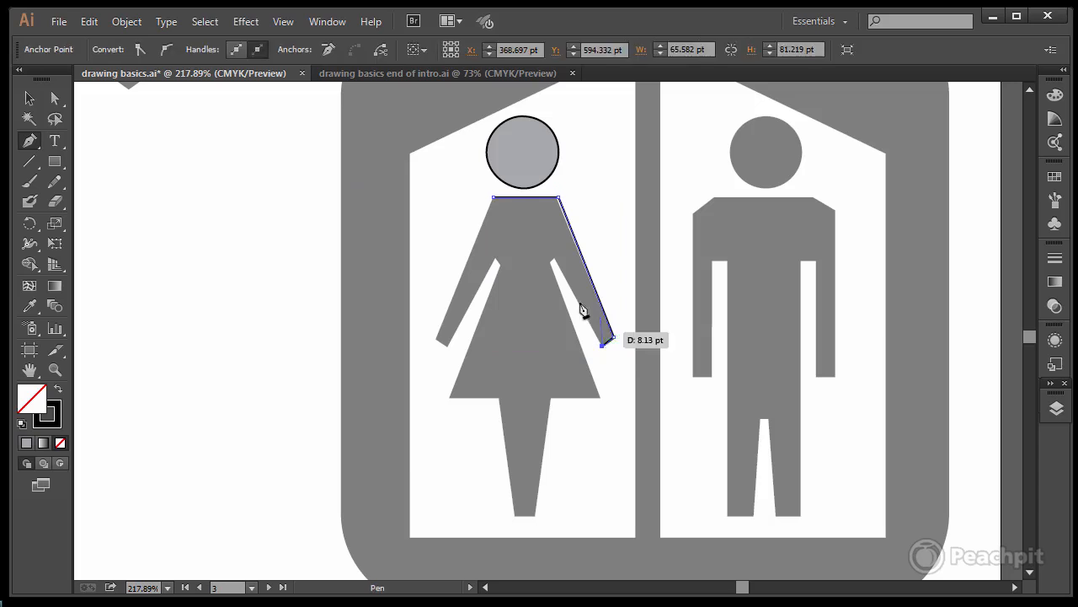
{"action": "left_click", "coordinate": [553, 260]}
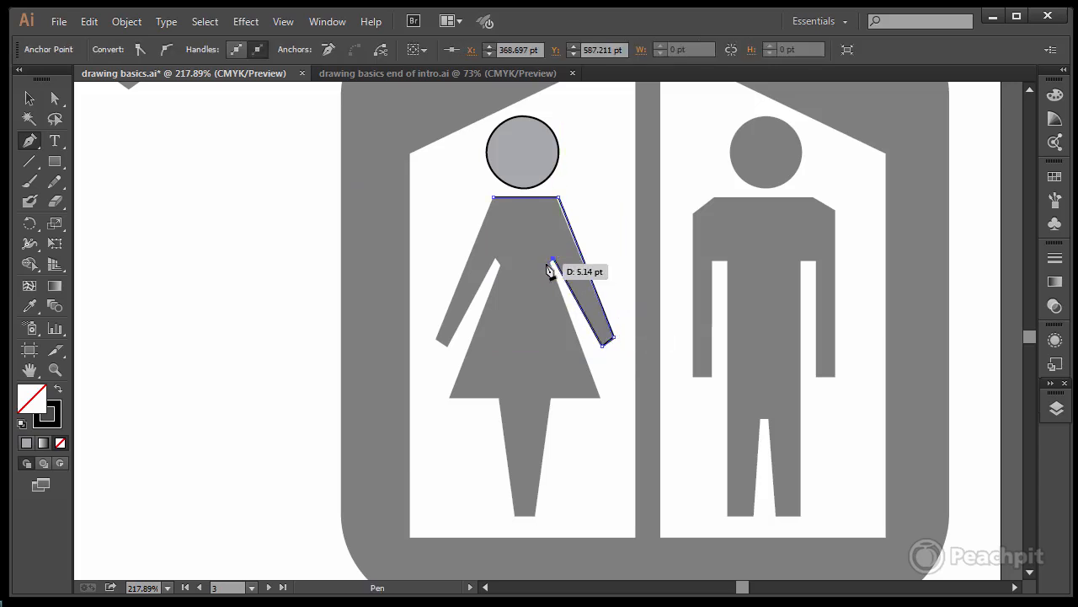
{"action": "left_click", "coordinate": [551, 264]}
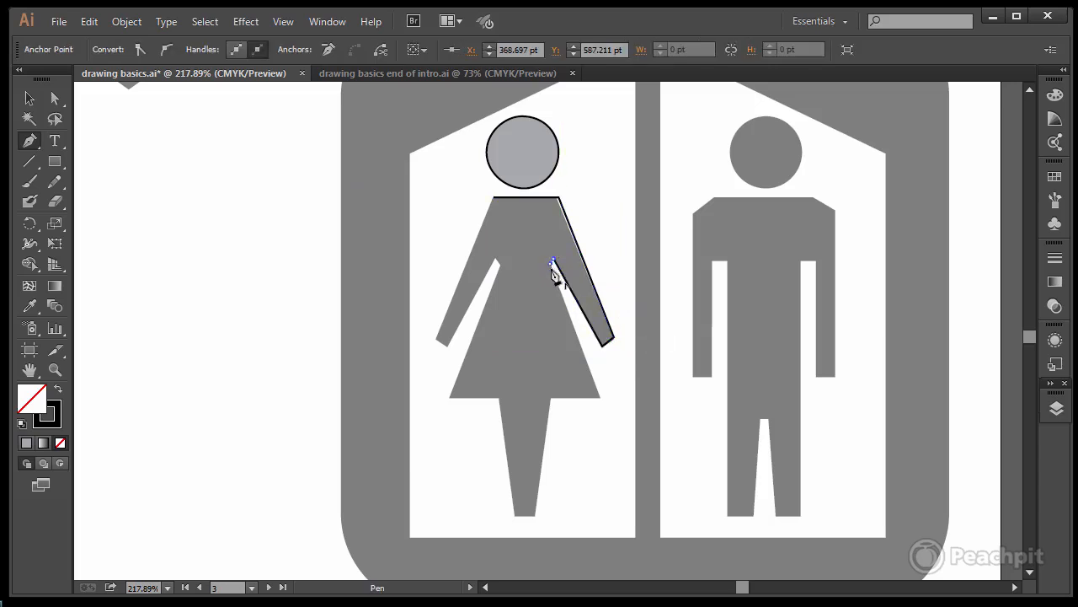
{"action": "left_click", "coordinate": [599, 393]}
{"action": "left_click", "coordinate": [611, 426], "text": "ctrl"}
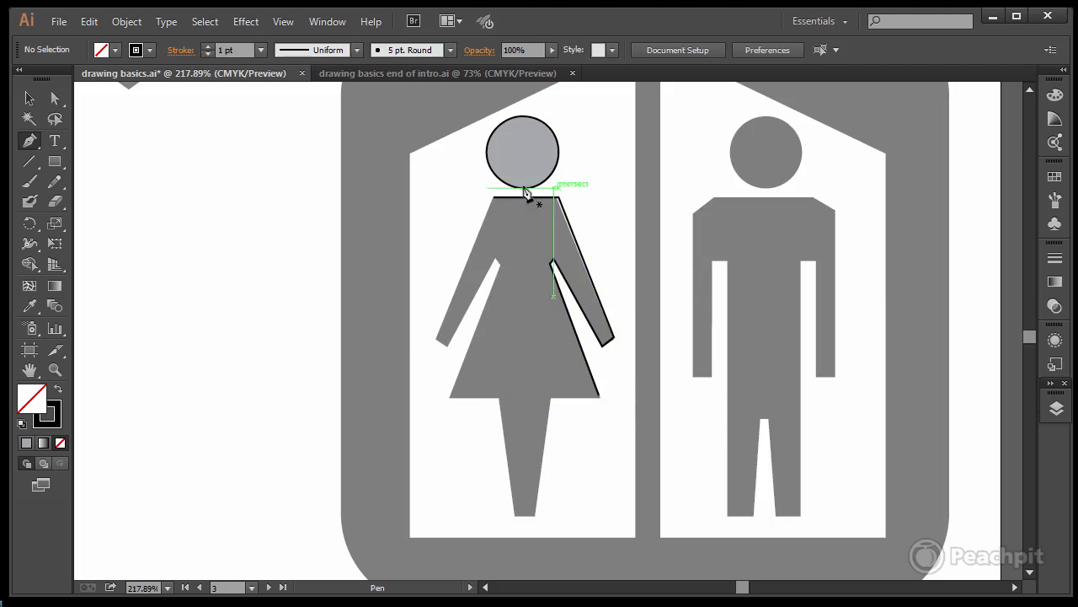
{"action": "left_click", "coordinate": [55, 99]}
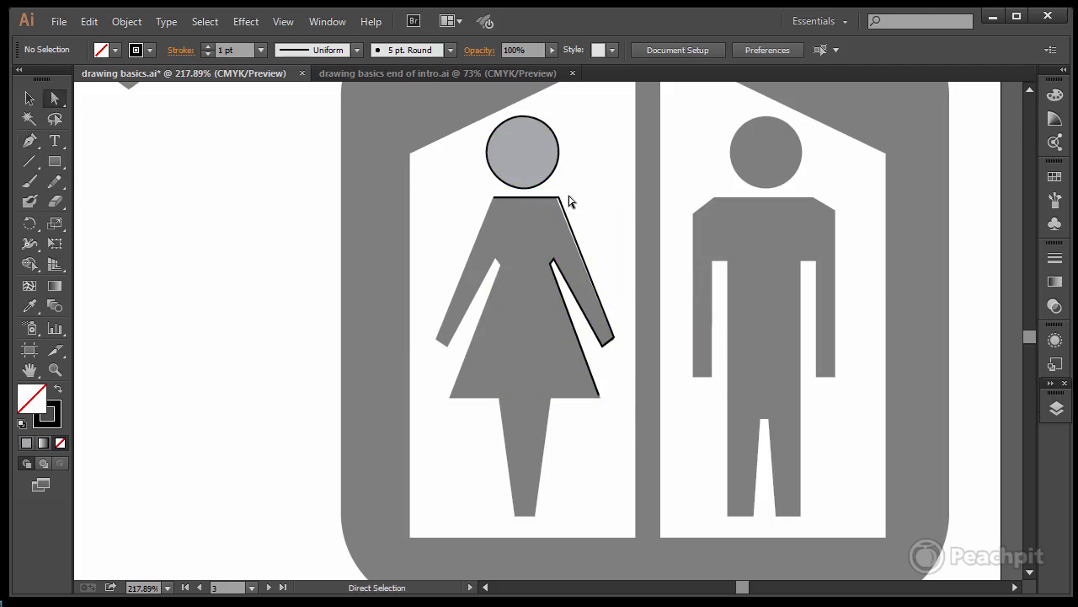
{"action": "left_click_drag", "start_coordinate": [558, 198], "coordinate": [555, 199]}
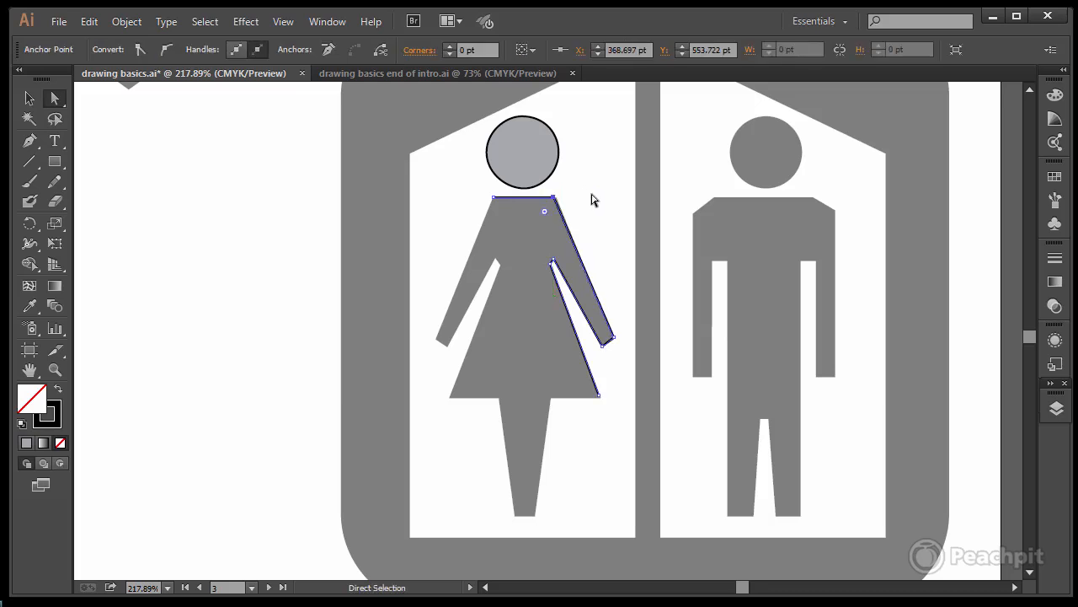
Step: Trace the heart template's outer edge as a closed path of six corner points with straight segments, about 200 pt wide
{"action": "key", "text": "space"}
{"action": "left_click_drag", "start_coordinate": [601, 161], "coordinate": [646, 301]}
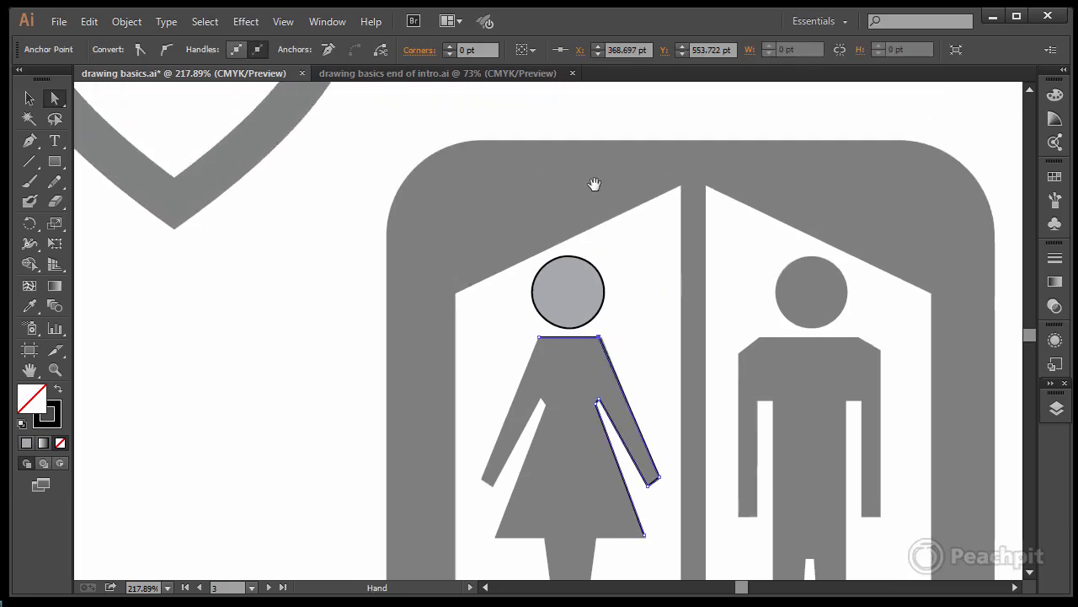
{"action": "left_click_drag", "start_coordinate": [595, 186], "coordinate": [658, 226]}
{"action": "left_click_drag", "start_coordinate": [565, 205], "coordinate": [670, 316]}
{"action": "left_click_drag", "start_coordinate": [585, 258], "coordinate": [633, 330]}
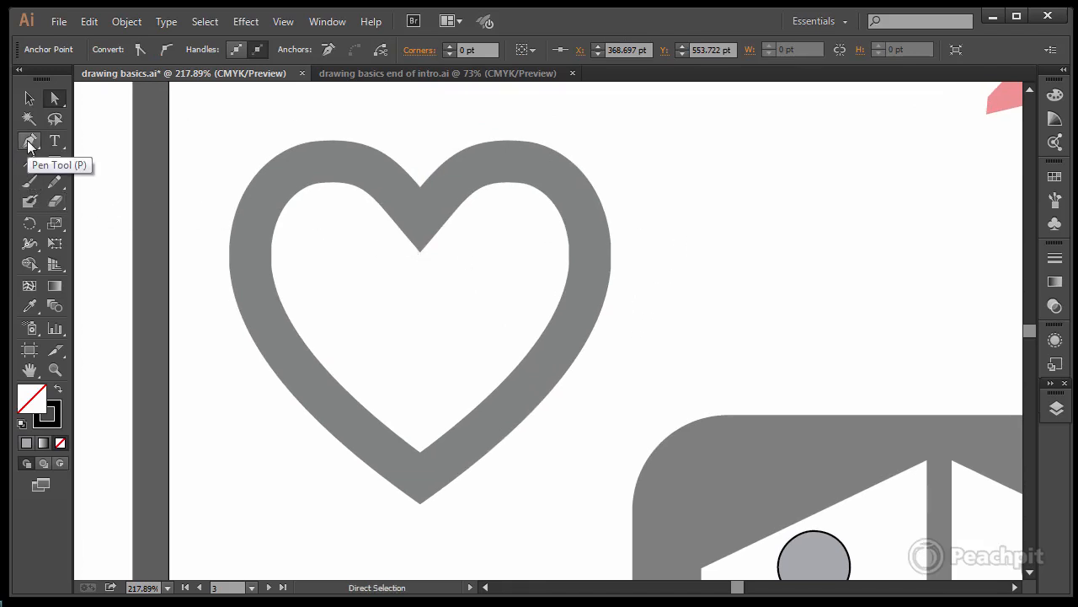
{"action": "left_click", "coordinate": [30, 143]}
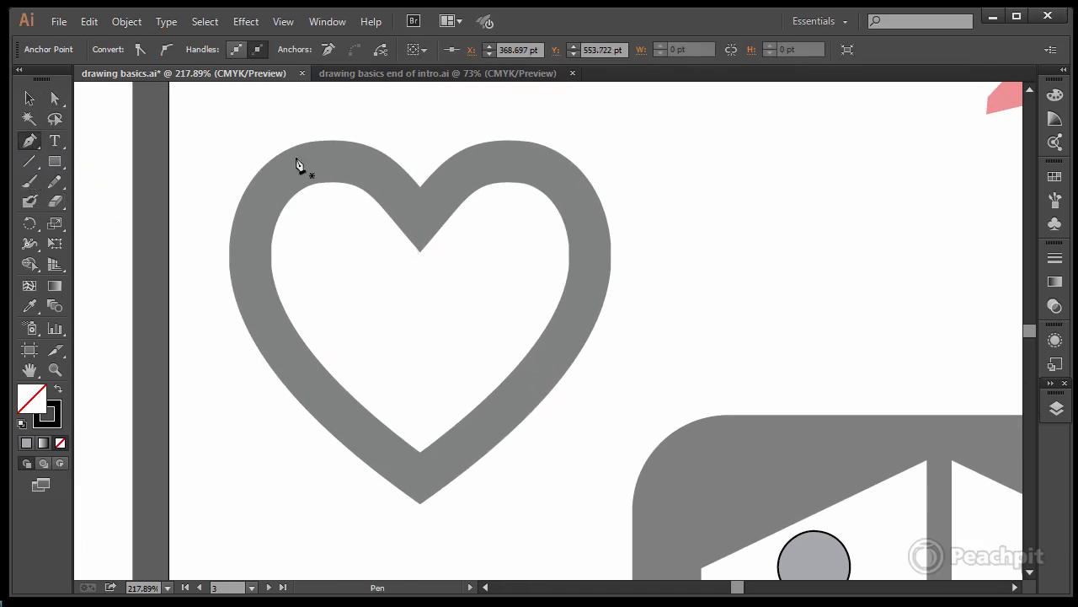
{"action": "left_click", "coordinate": [420, 186]}
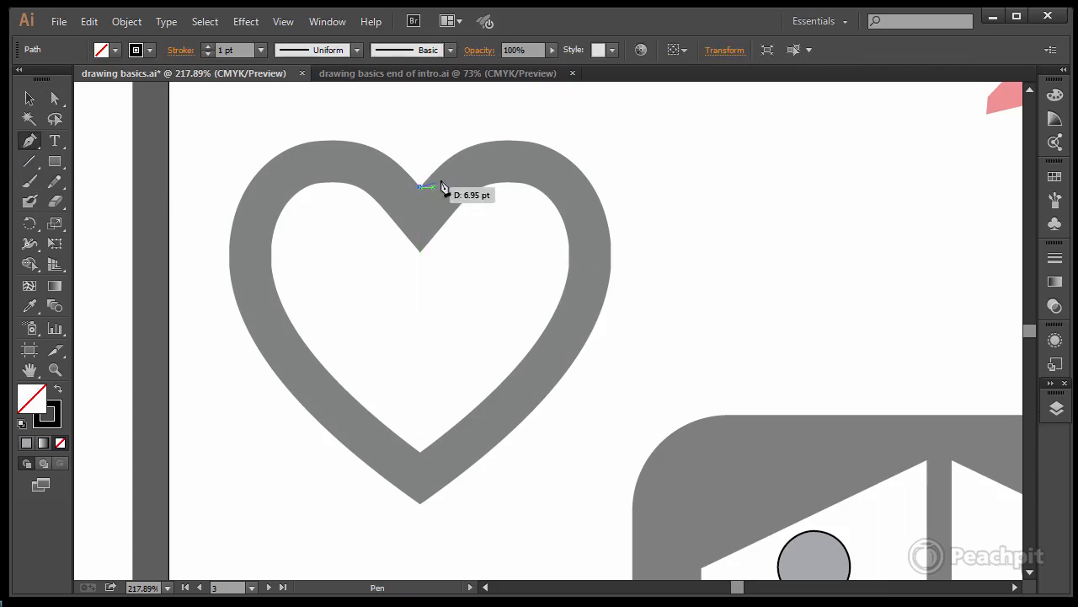
{"action": "left_click", "coordinate": [549, 148]}
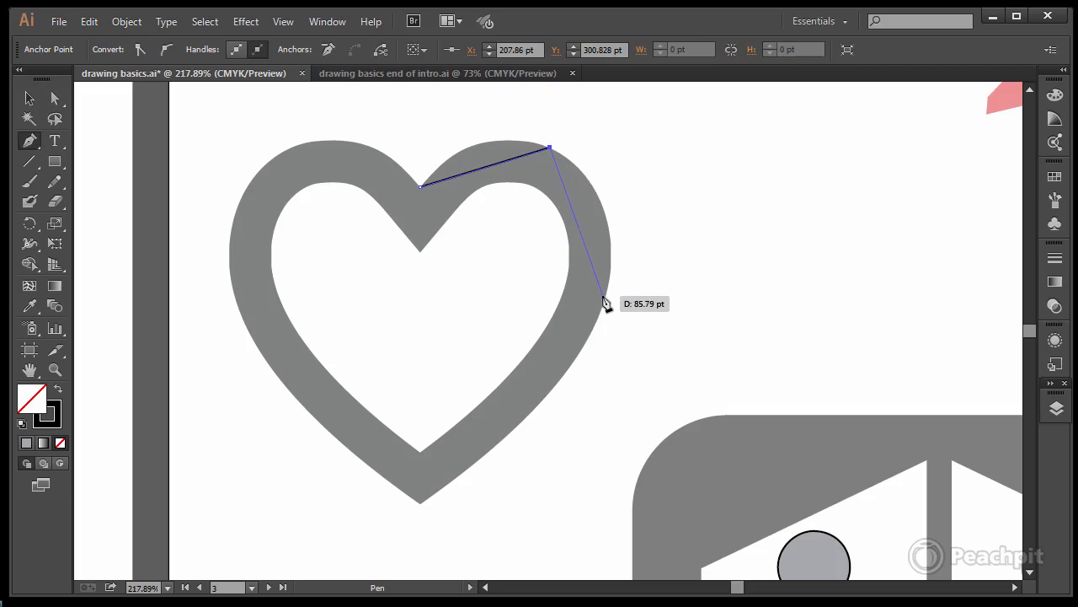
{"action": "left_click", "coordinate": [603, 298]}
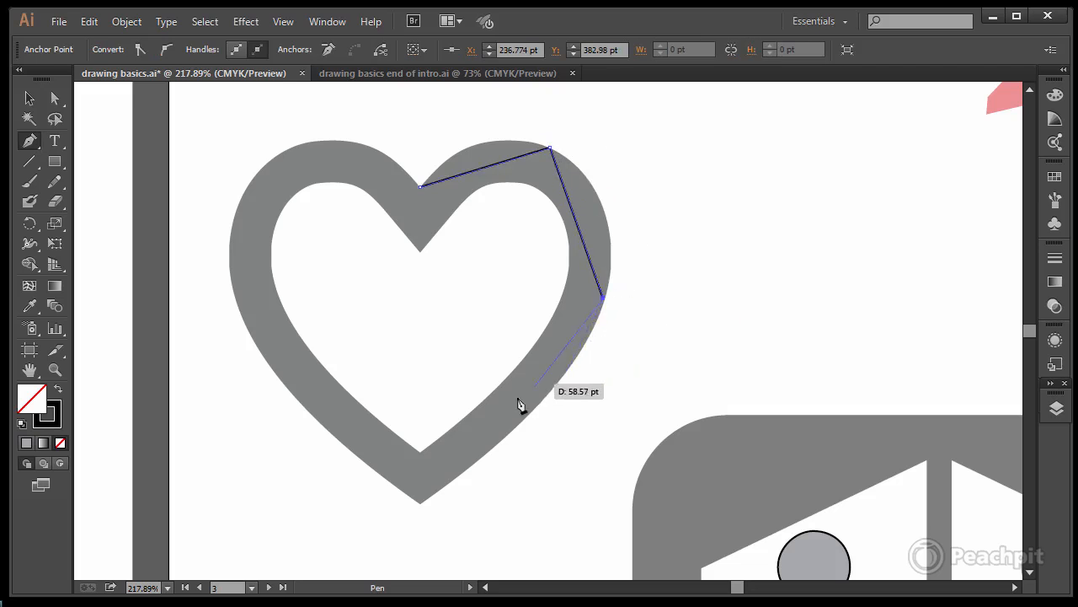
{"action": "left_click", "coordinate": [421, 501]}
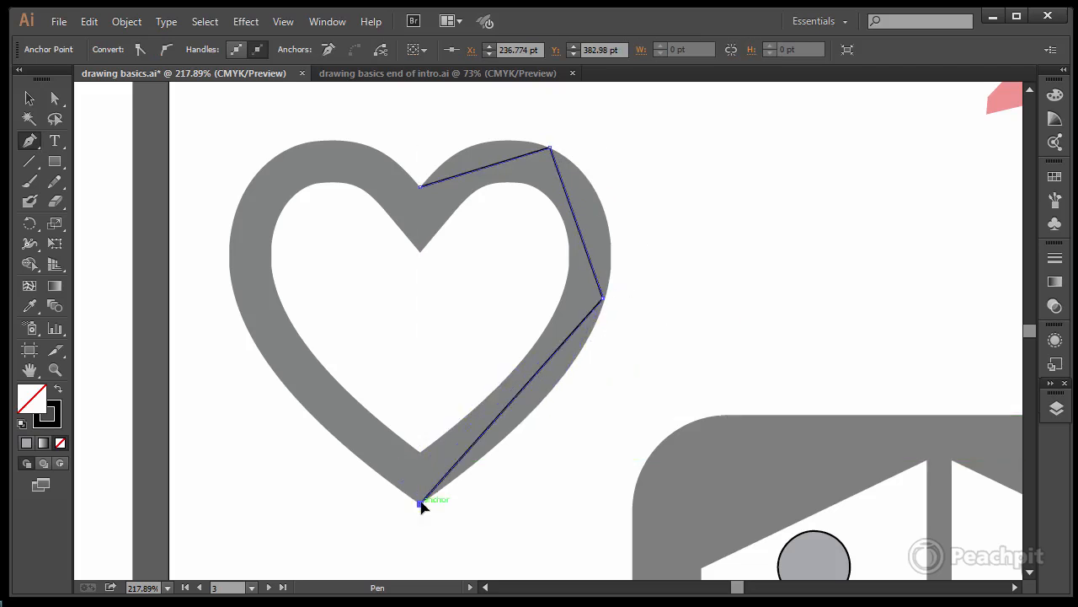
{"action": "left_click", "coordinate": [236, 301]}
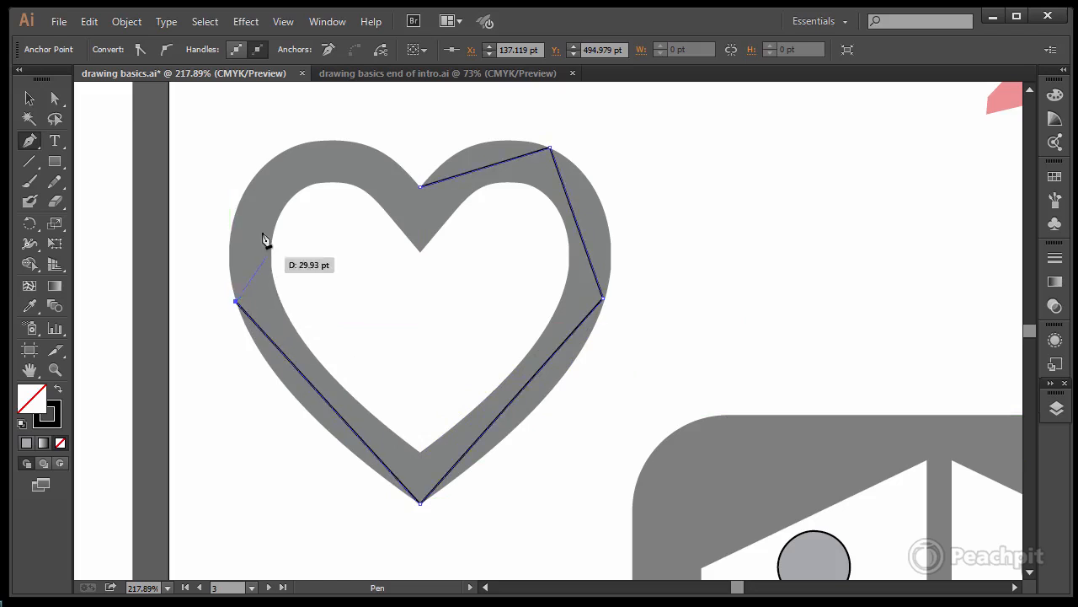
{"action": "left_click", "coordinate": [270, 160]}
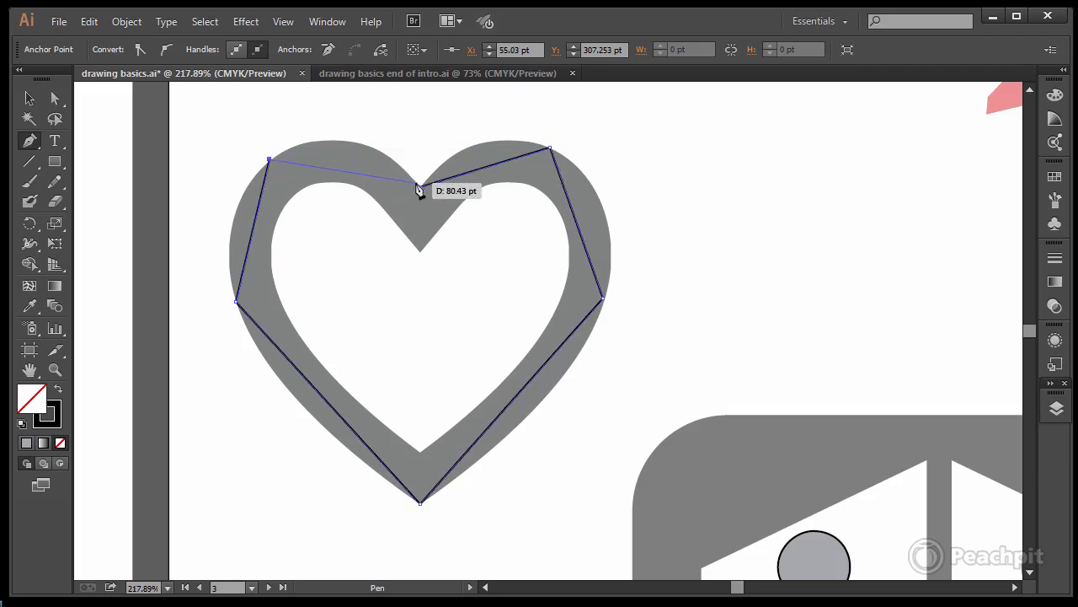
{"action": "left_click", "coordinate": [421, 187]}
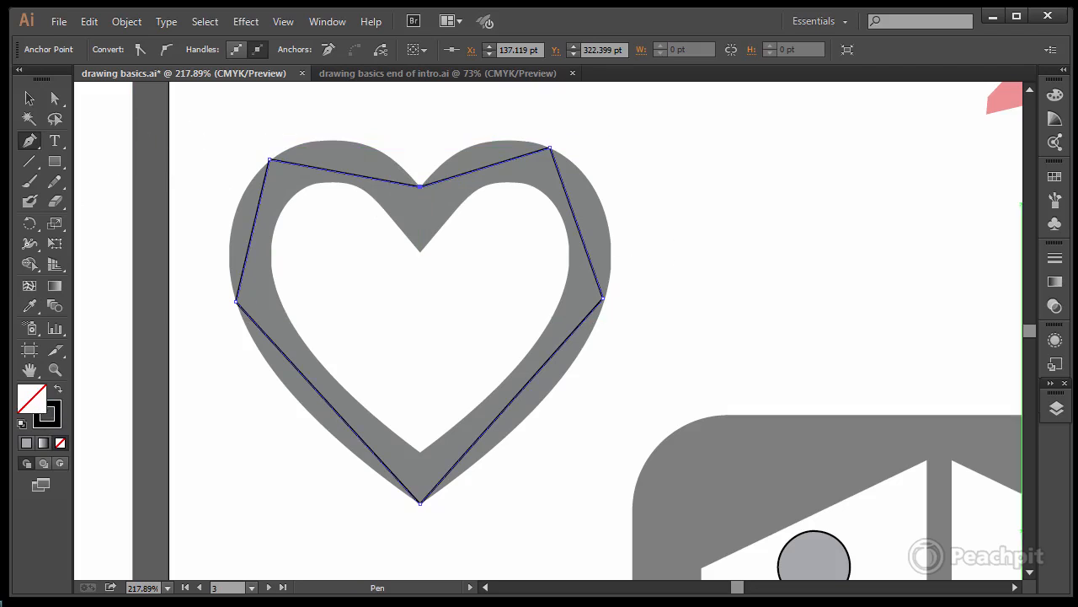
Step: Fill the closed six-point heart path with the red swatch
{"action": "left_click", "coordinate": [1057, 177]}
{"action": "left_click", "coordinate": [896, 214]}
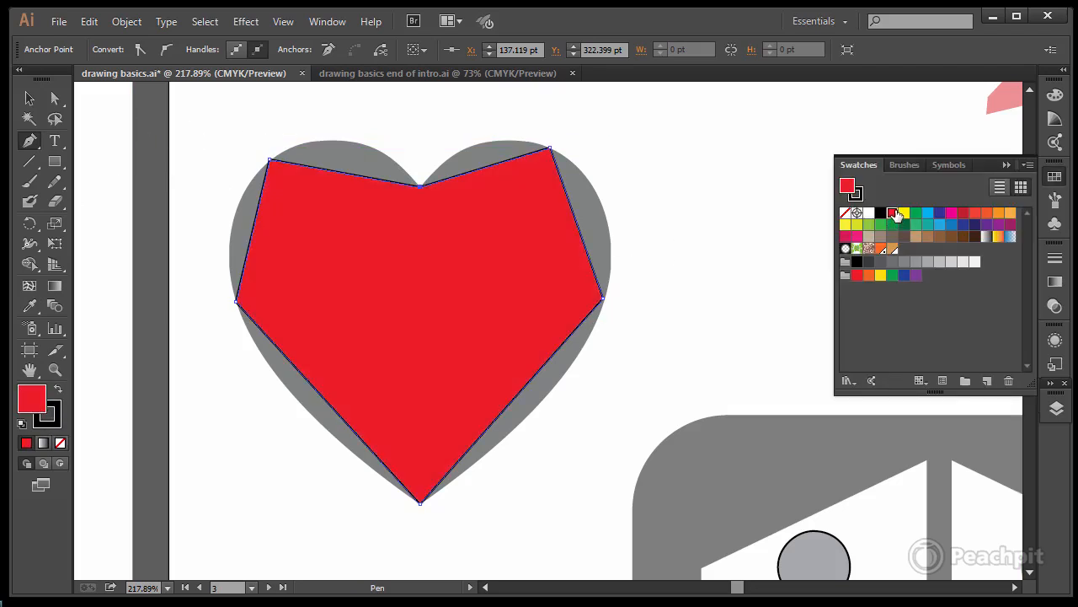
{"action": "key", "text": "a"}
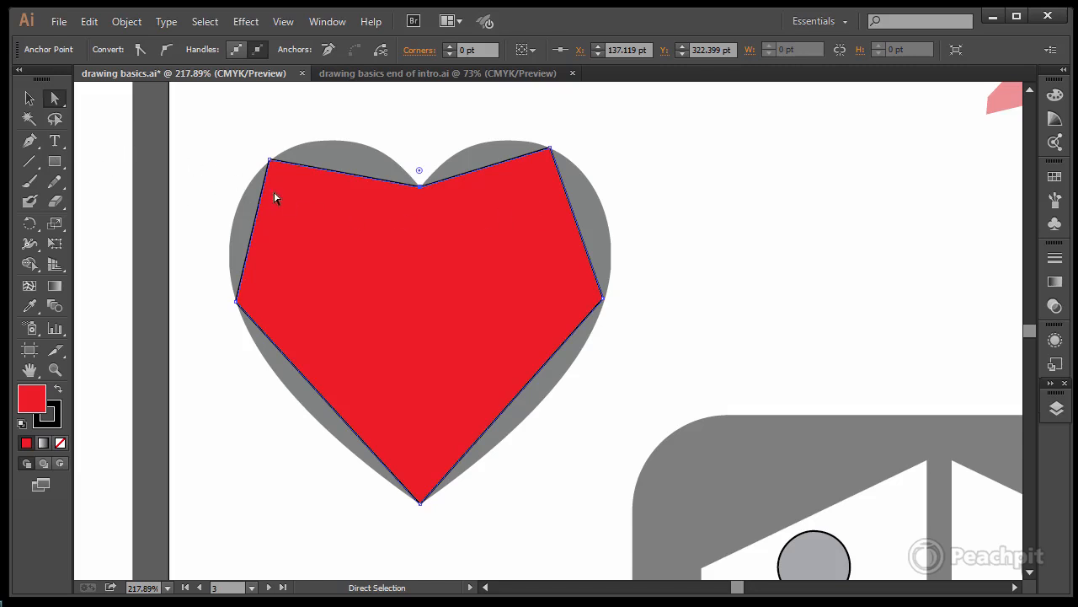
Step: Bend all six straight segments of the red heart path into curves matching the template's outline with the Anchor Point tool
{"action": "left_click_drag", "start_coordinate": [29, 140], "coordinate": [148, 200]}
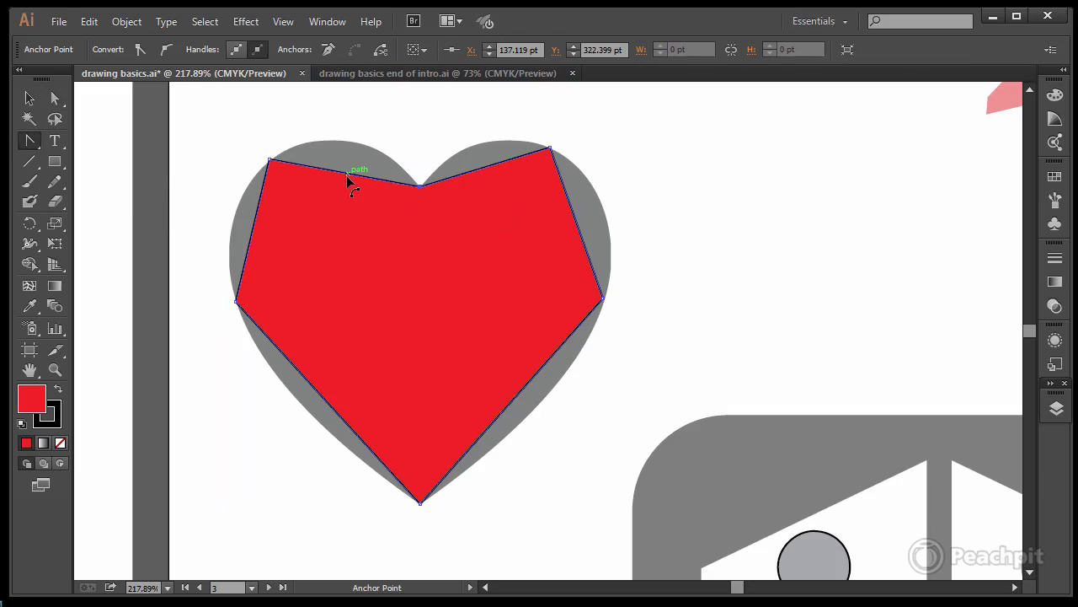
{"action": "left_click_drag", "start_coordinate": [347, 175], "coordinate": [354, 149]}
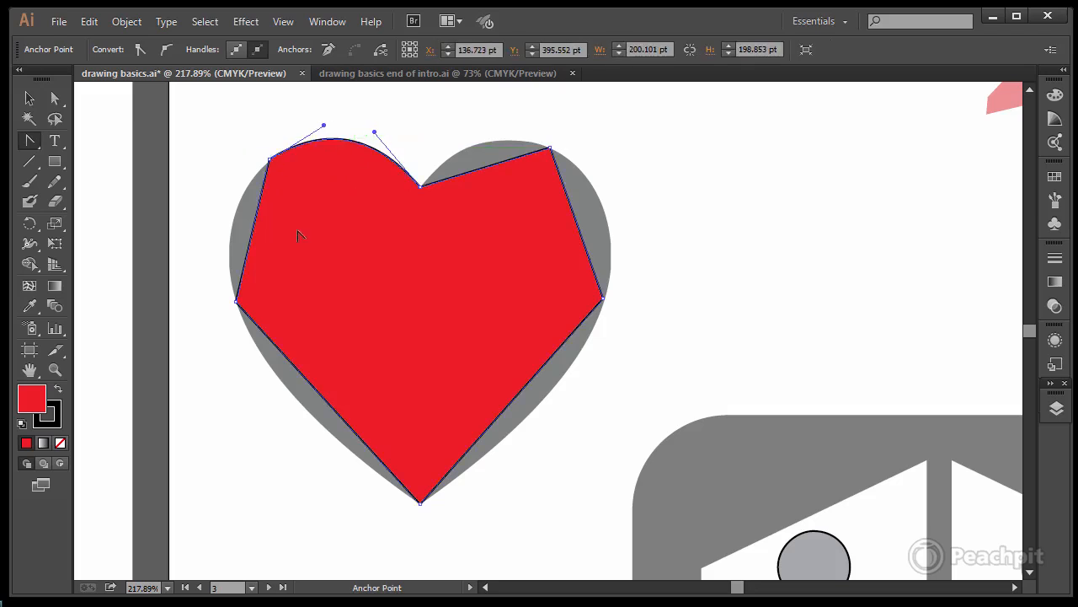
{"action": "left_click_drag", "start_coordinate": [244, 236], "coordinate": [240, 225]}
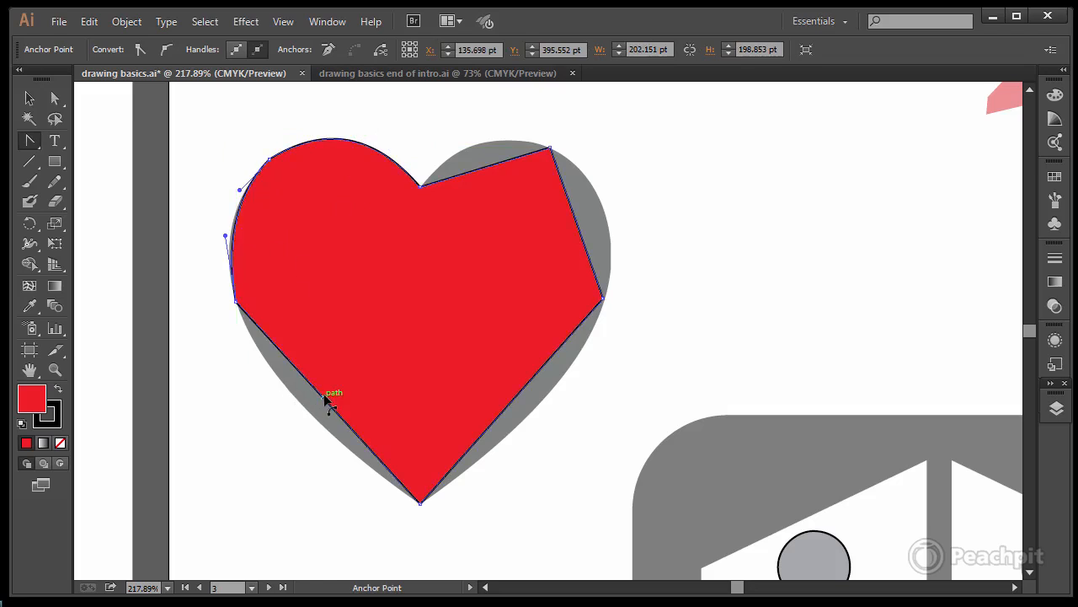
{"action": "mouse_move", "coordinate": [323, 397]}
{"action": "left_mouse_down"}
{"action": "mouse_move", "coordinate": [322, 421]}
{"action": "mouse_move", "coordinate": [309, 413]}
{"action": "left_mouse_up"}
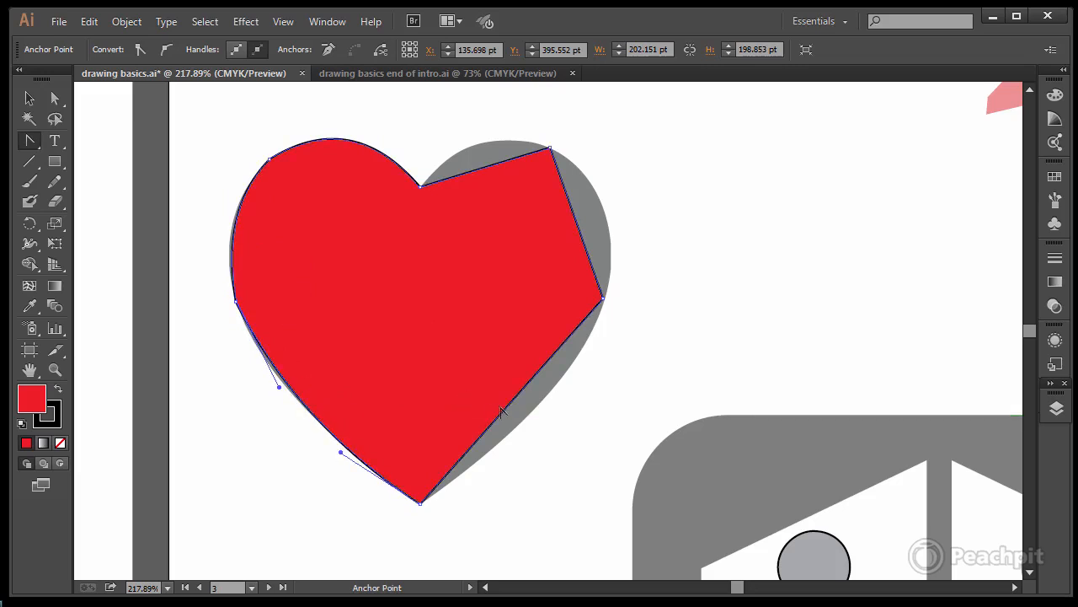
{"action": "left_click_drag", "start_coordinate": [511, 401], "coordinate": [534, 414]}
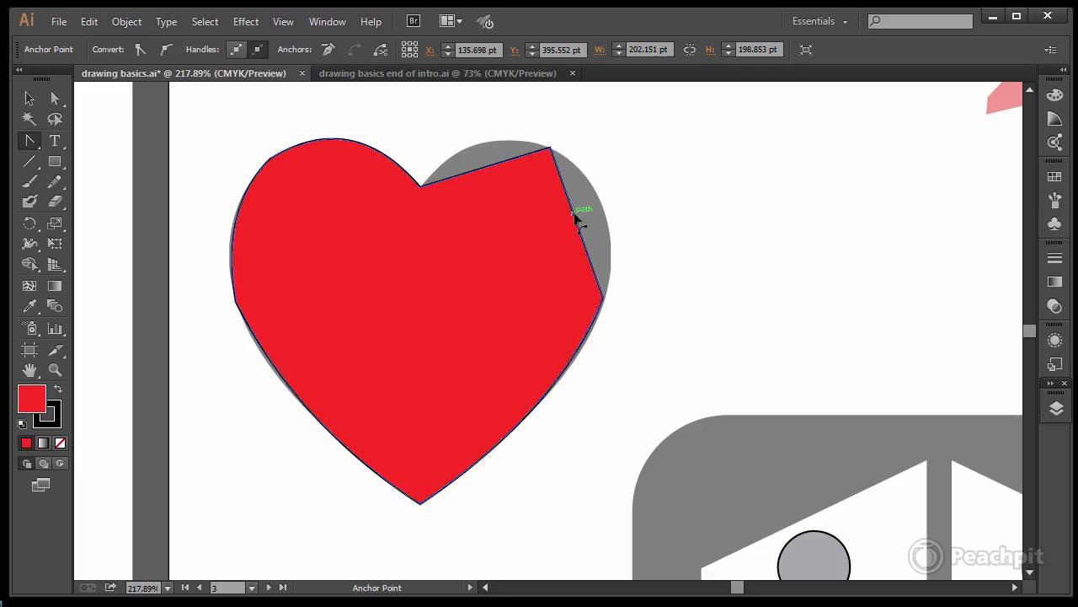
{"action": "left_click_drag", "start_coordinate": [574, 216], "coordinate": [595, 206]}
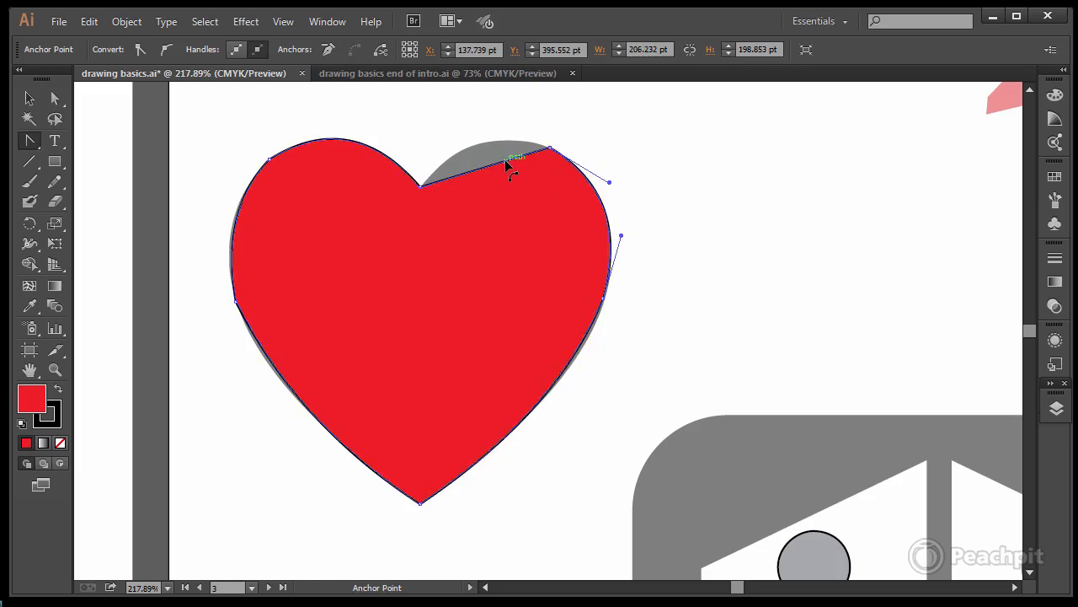
{"action": "left_click_drag", "start_coordinate": [496, 164], "coordinate": [484, 148]}
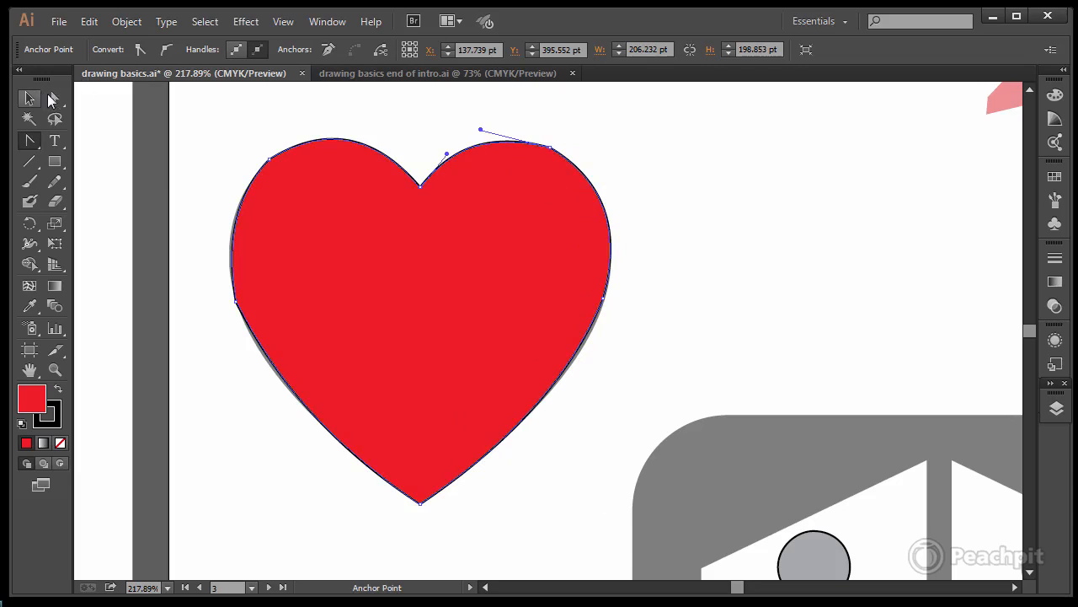
Step: Select the whole red heart path and move it to the left, partly off the grey heart template
{"action": "left_click", "coordinate": [55, 98]}
{"action": "left_click_drag", "start_coordinate": [212, 122], "coordinate": [604, 539]}
{"action": "left_click_drag", "start_coordinate": [464, 321], "coordinate": [352, 331]}
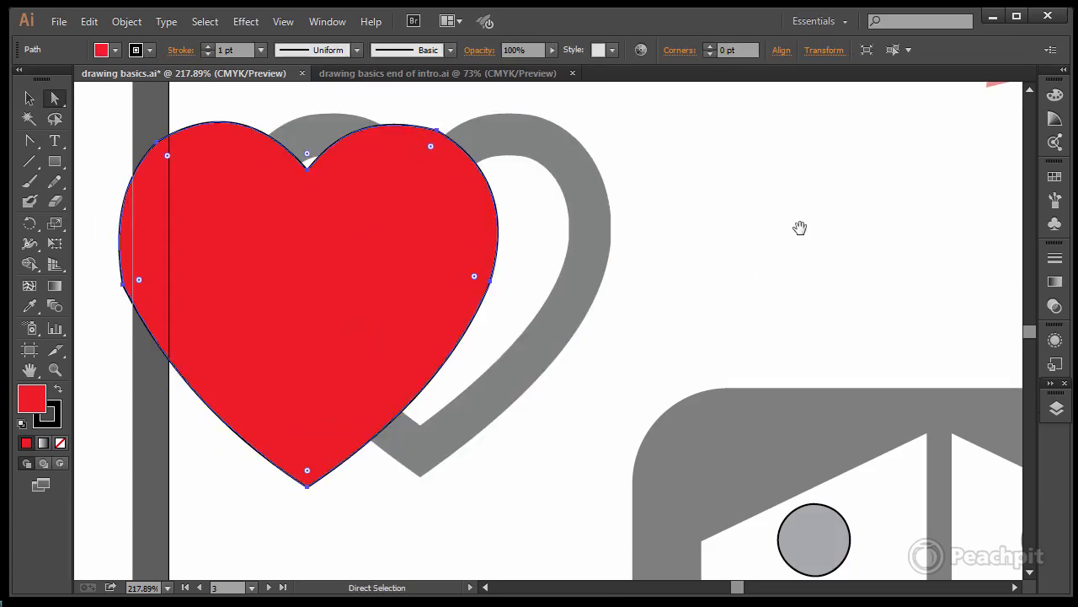
Step: Trace the airplane template with straight Pen segments from the left wing root over the nose, around the right wing and down to the tail
{"action": "left_click_drag", "start_coordinate": [799, 227], "coordinate": [683, 368]}
{"action": "left_click_drag", "start_coordinate": [849, 322], "coordinate": [614, 515]}
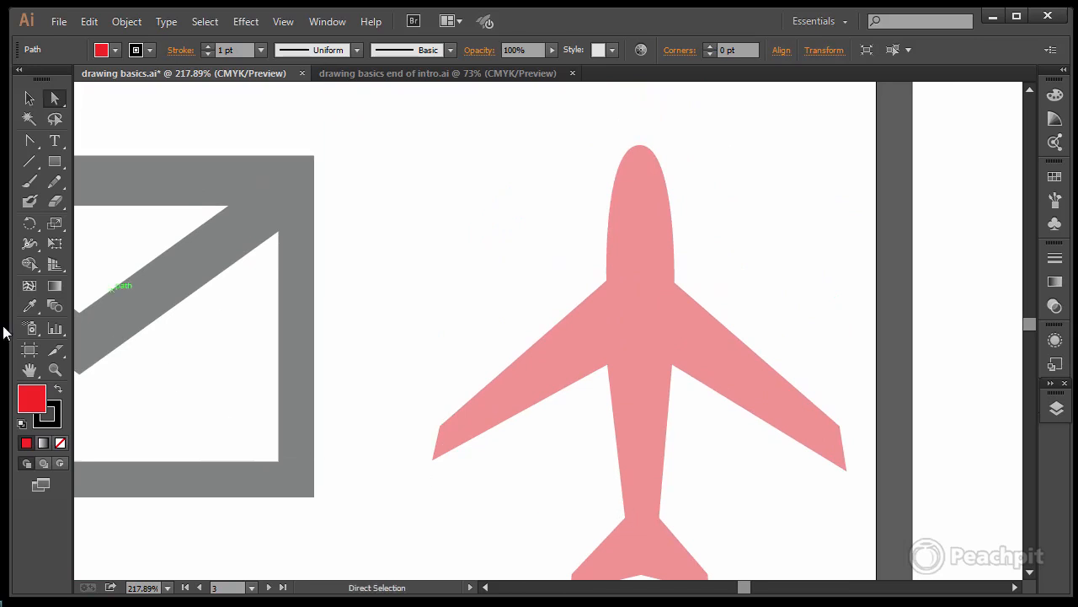
{"action": "left_click_drag", "start_coordinate": [29, 141], "coordinate": [74, 146]}
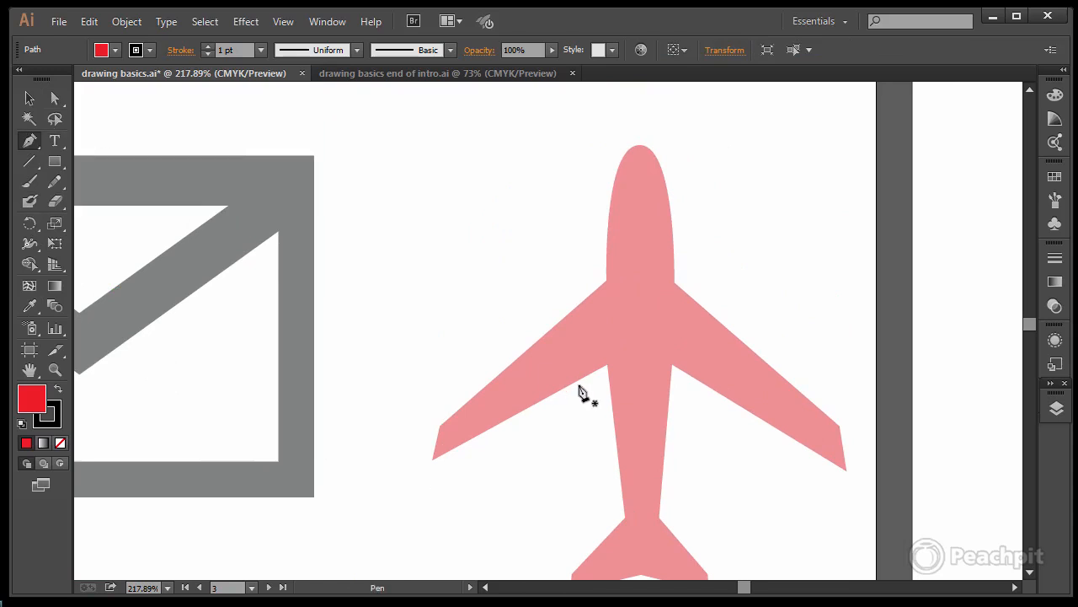
{"action": "left_click", "coordinate": [606, 281]}
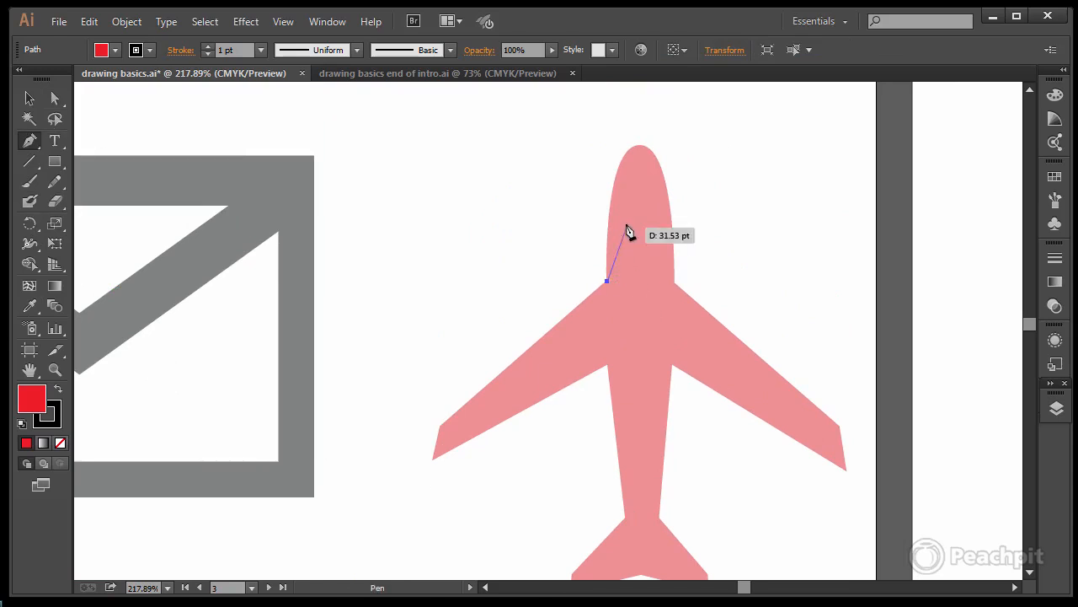
{"action": "left_click", "coordinate": [640, 146]}
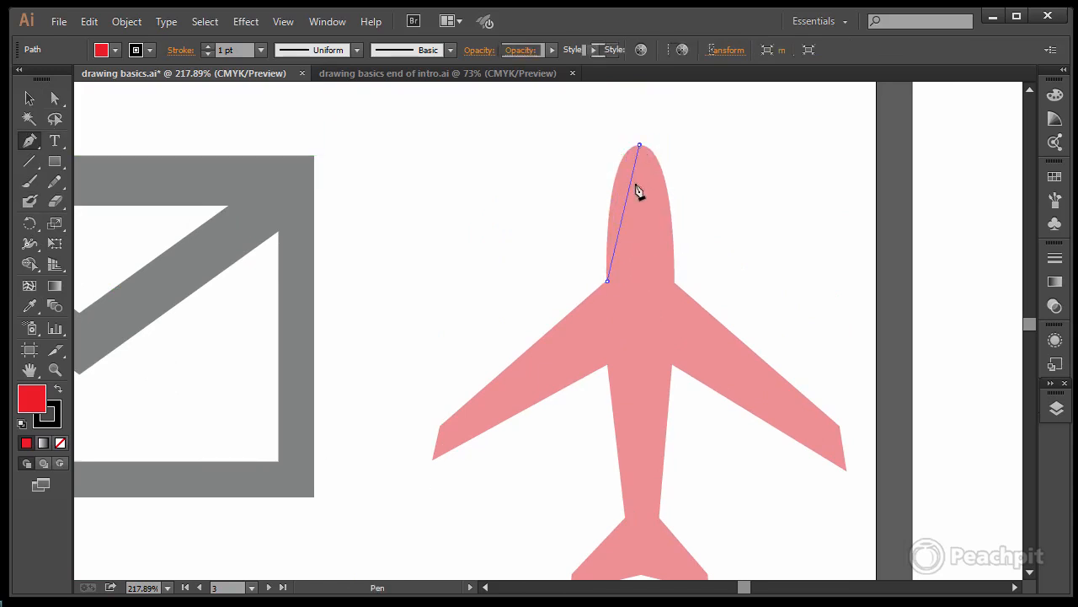
{"action": "left_click", "coordinate": [672, 282]}
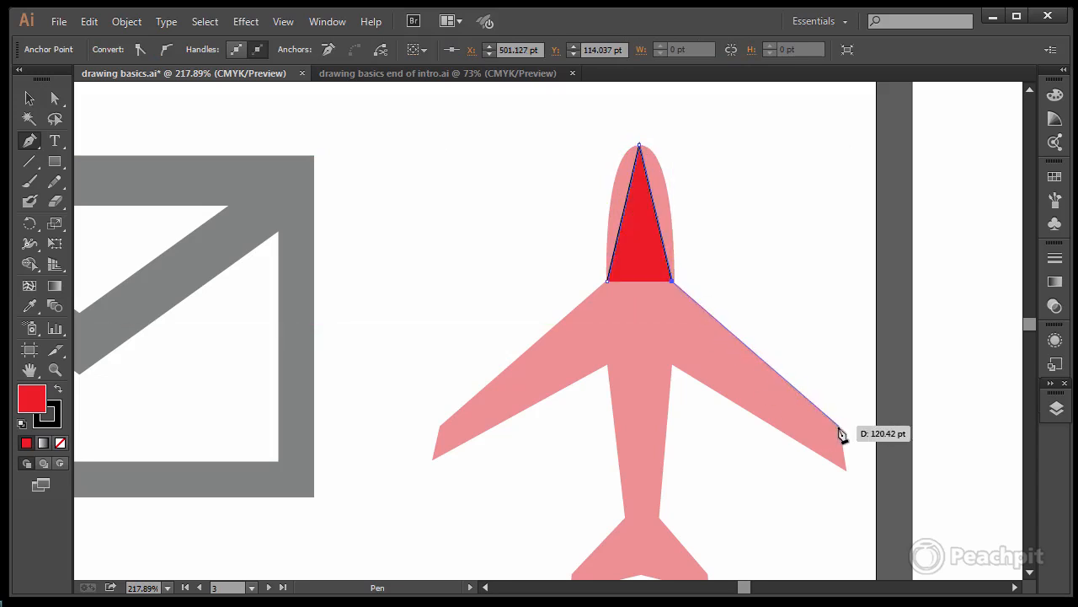
{"action": "left_click", "coordinate": [839, 428]}
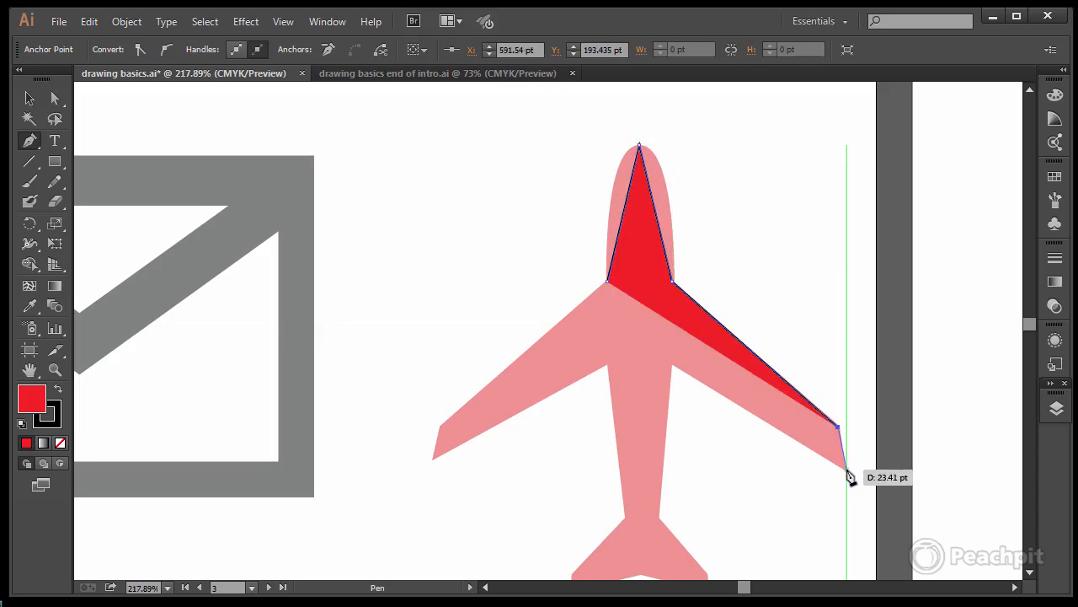
{"action": "left_click", "coordinate": [846, 470]}
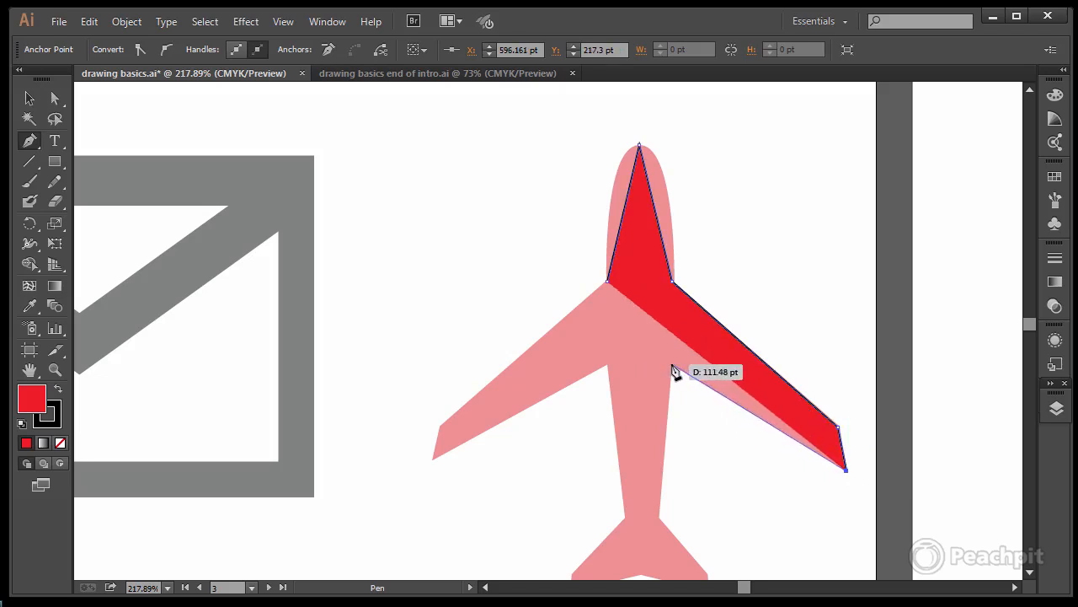
{"action": "left_click", "coordinate": [670, 364]}
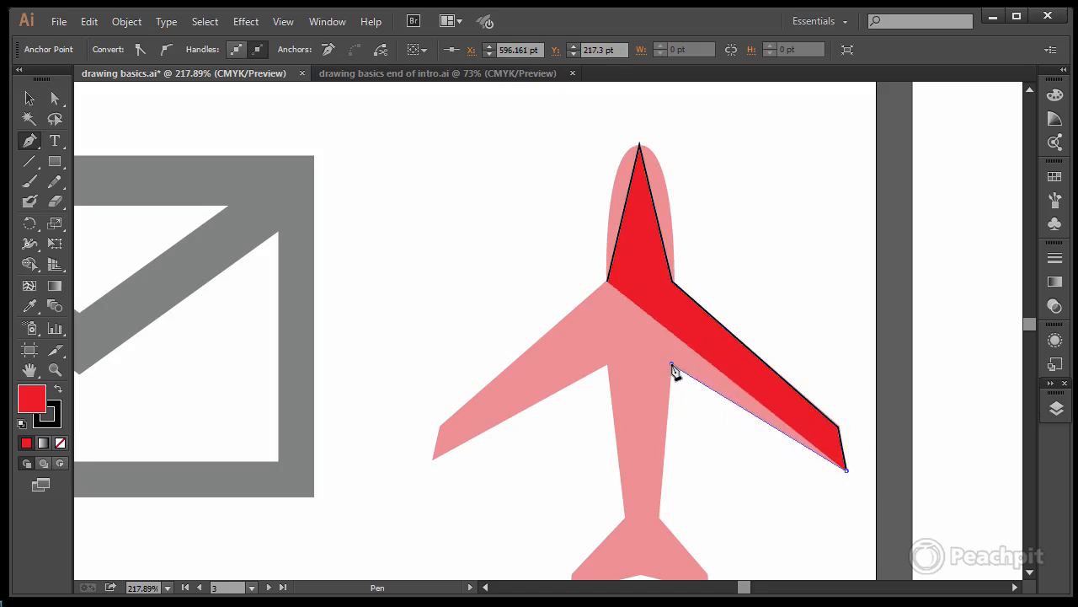
{"action": "left_click", "coordinate": [660, 515]}
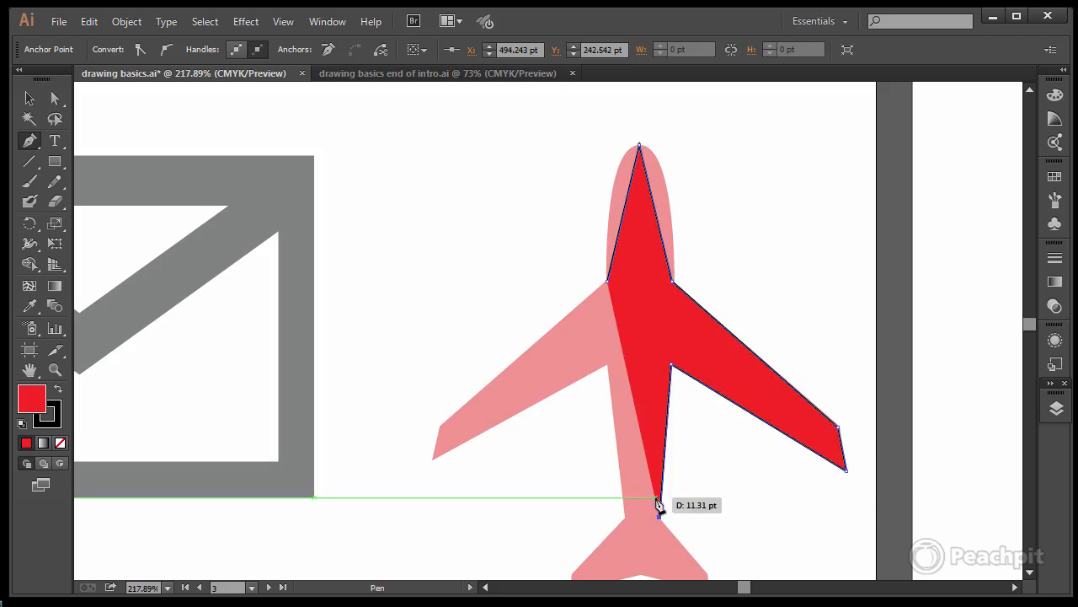
Step: Continue the airplane path around the right tail fin and through the rear notch to the left fin's lower corner, leaving the path open
{"action": "key", "text": "space"}
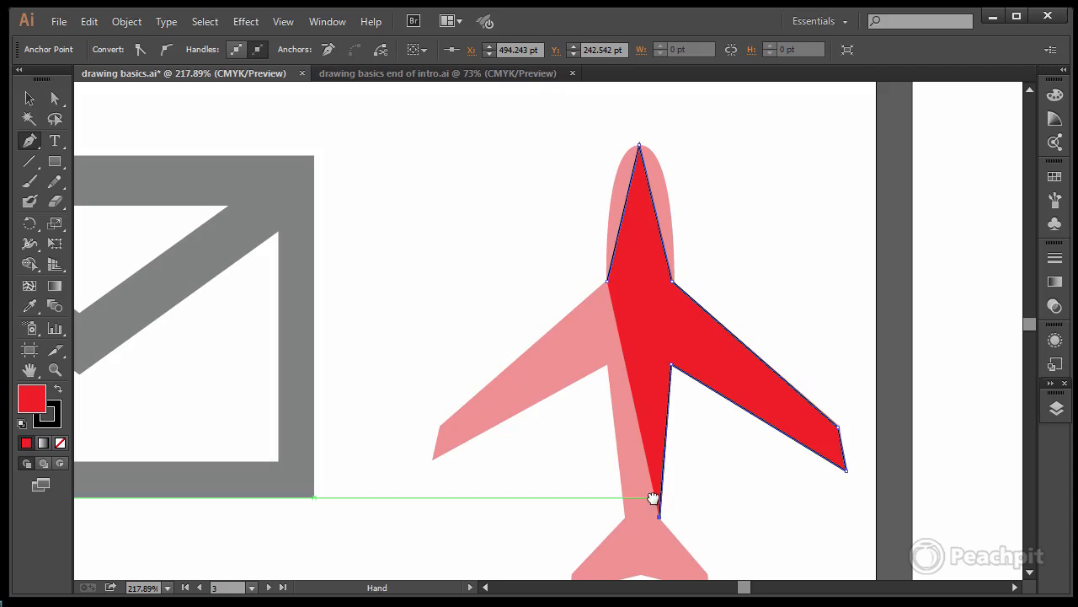
{"action": "left_click_drag", "start_coordinate": [653, 498], "coordinate": [621, 315]}
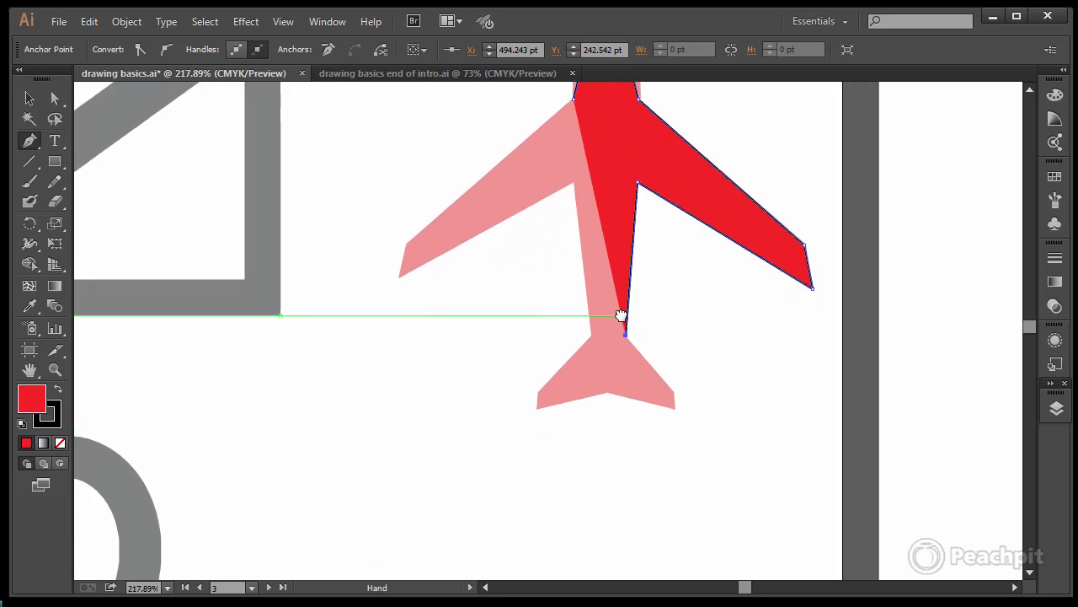
{"action": "left_click", "coordinate": [671, 390]}
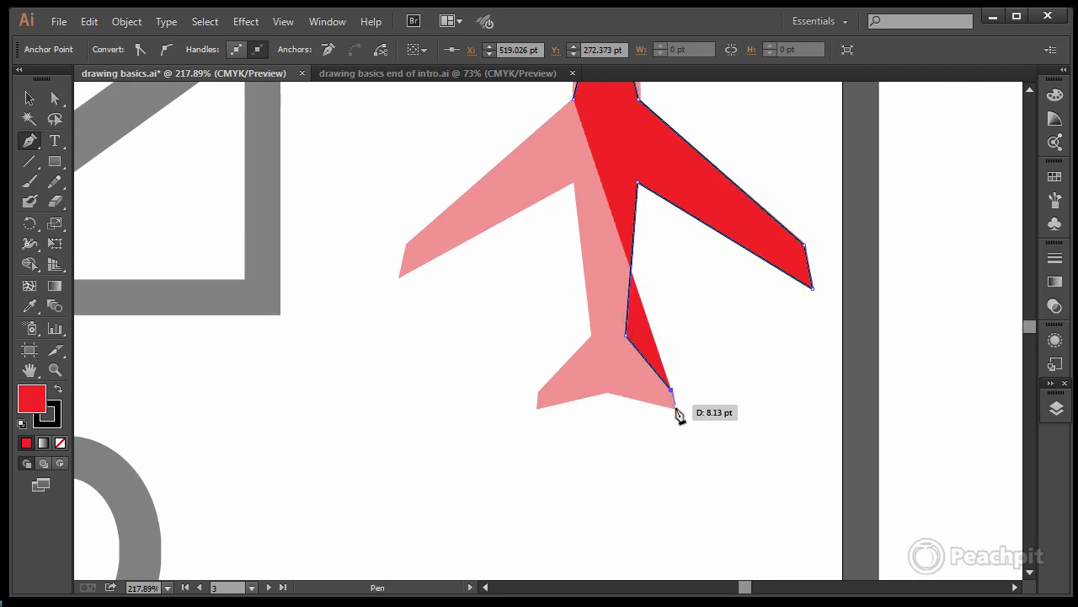
{"action": "left_click", "coordinate": [675, 410]}
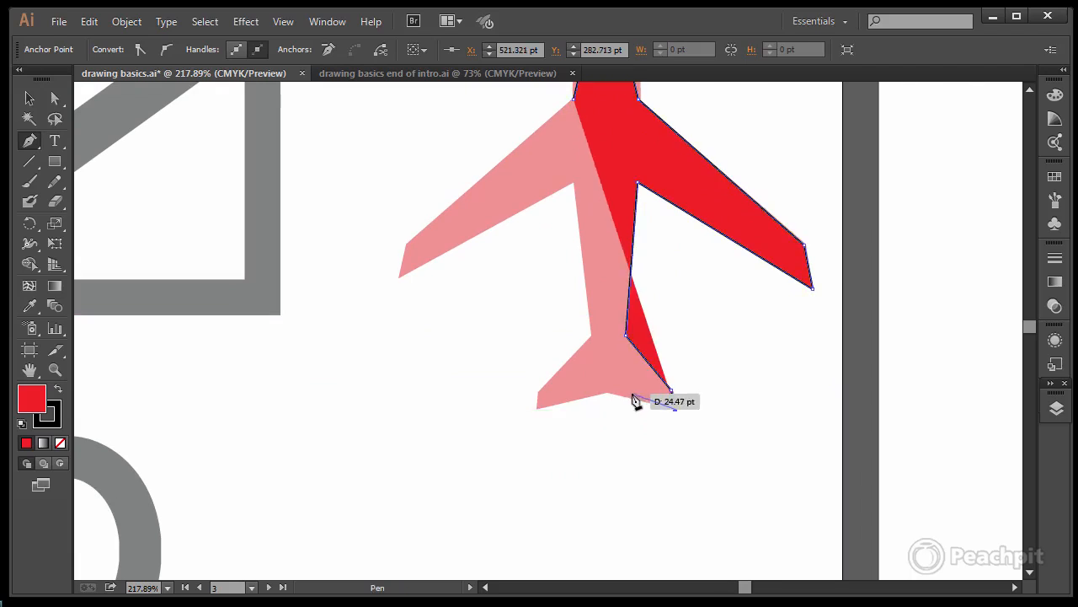
{"action": "left_click", "coordinate": [605, 393]}
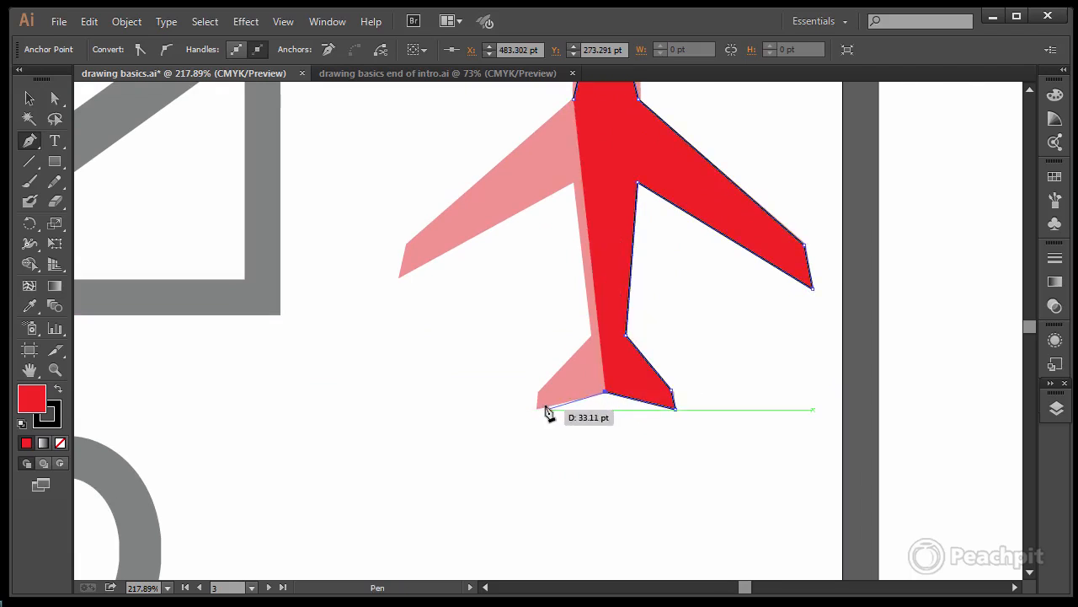
{"action": "left_click", "coordinate": [537, 409]}
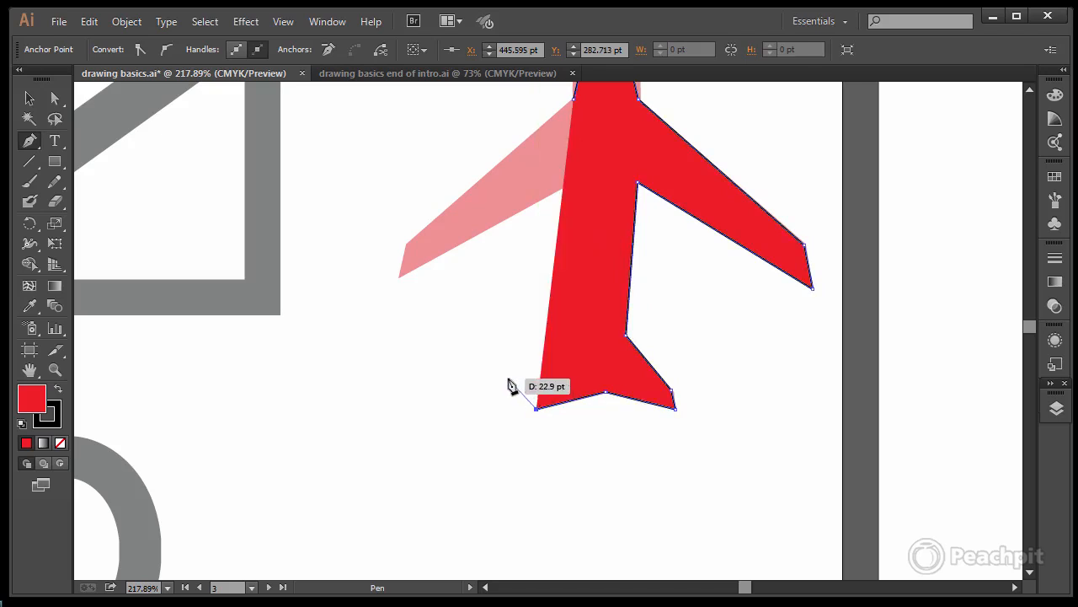
{"action": "left_click", "coordinate": [508, 384], "text": "ctrl"}
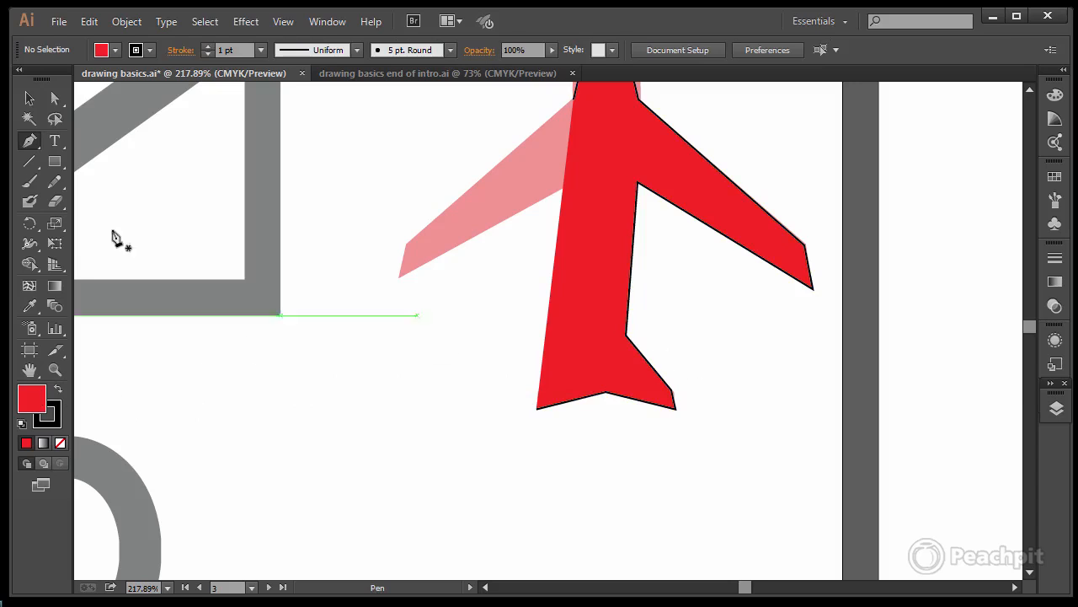
Step: Remove the fill from the open airplane path
{"action": "left_click", "coordinate": [30, 98]}
{"action": "left_click", "coordinate": [588, 223]}
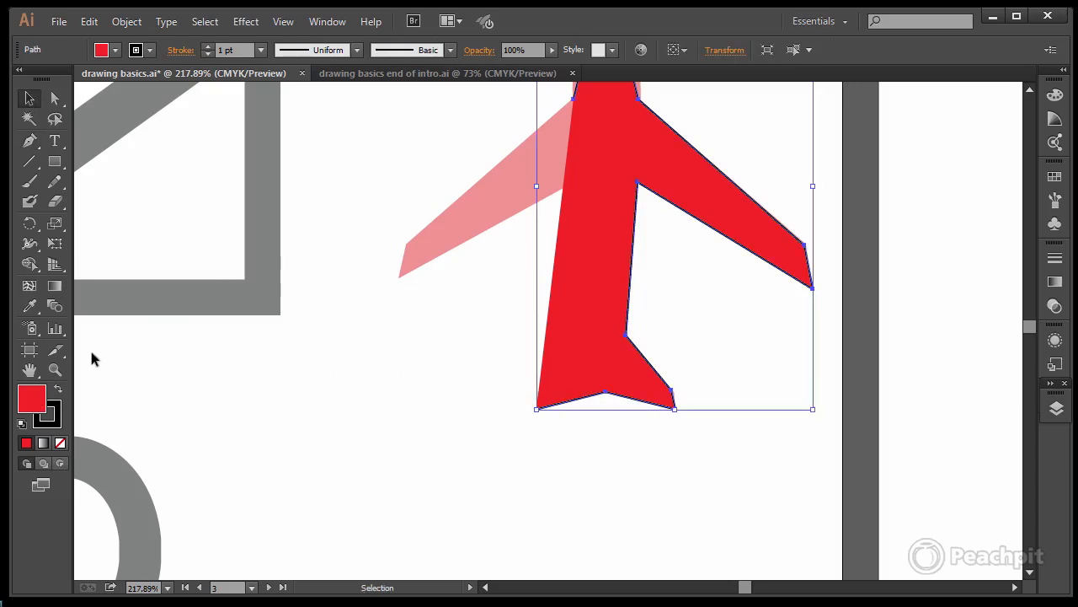
{"action": "left_click", "coordinate": [60, 442]}
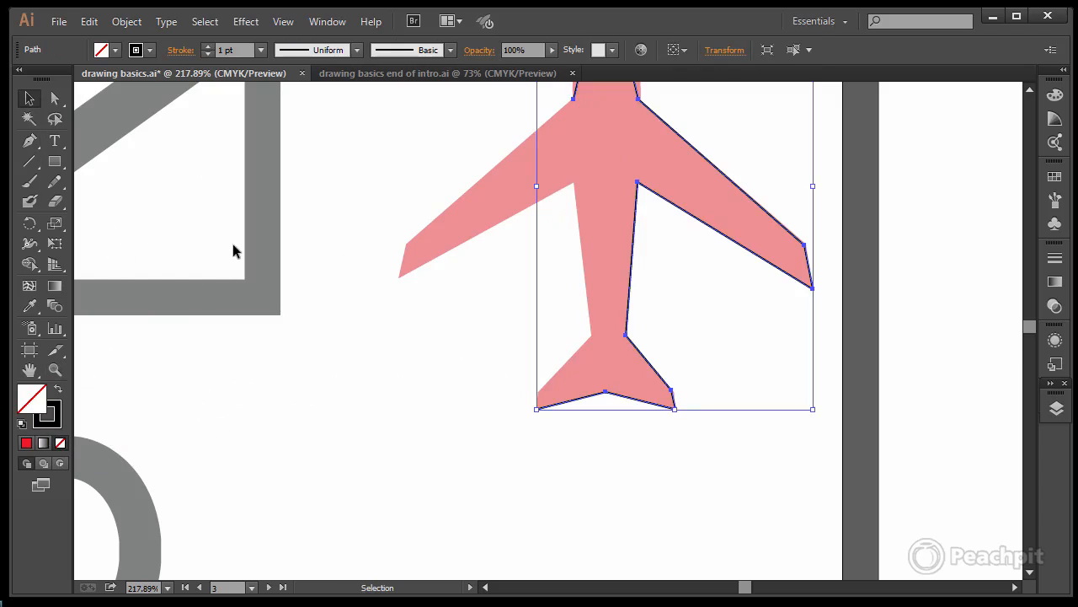
Step: Resume the airplane path at the left tail fin's lower corner, trace the left fin, fuselage and left wing, and close it at the wing root
{"action": "left_click", "coordinate": [29, 141]}
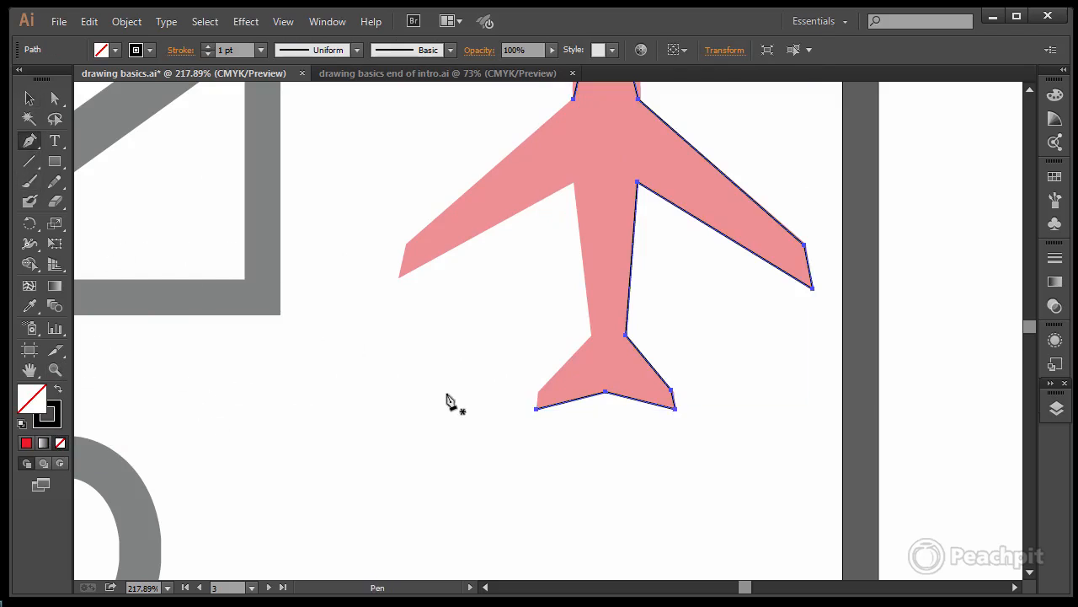
{"action": "left_click", "coordinate": [536, 408]}
{"action": "left_click", "coordinate": [536, 395]}
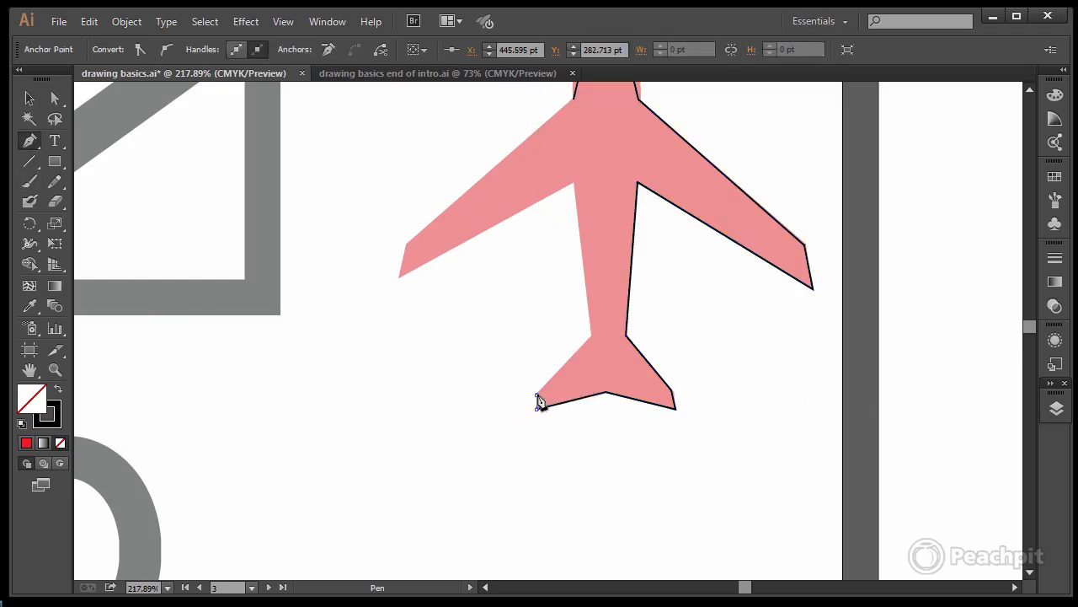
{"action": "left_click", "coordinate": [590, 336]}
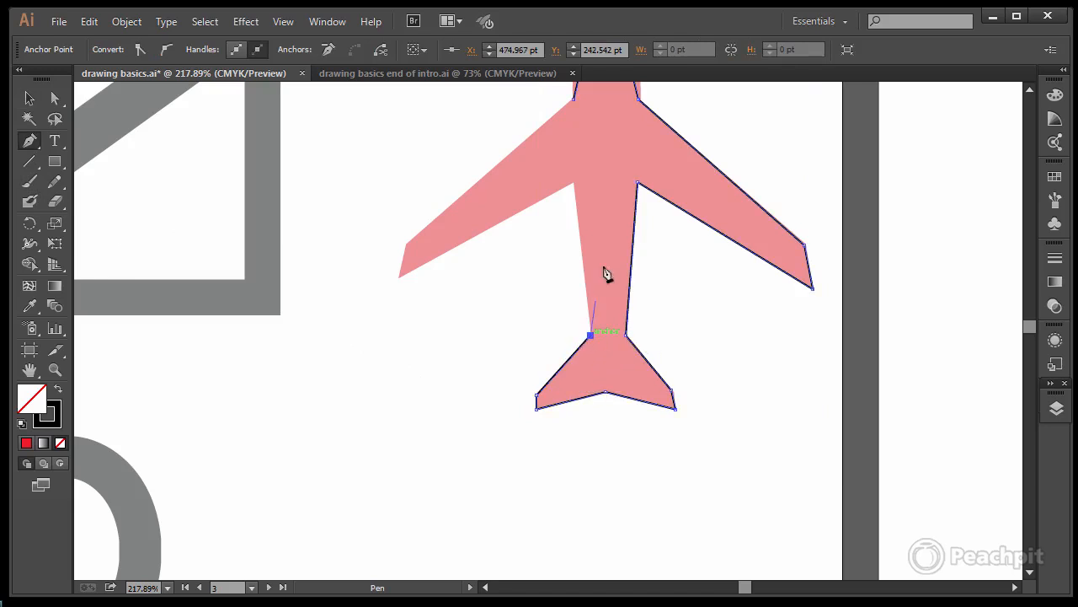
{"action": "left_click", "coordinate": [574, 185]}
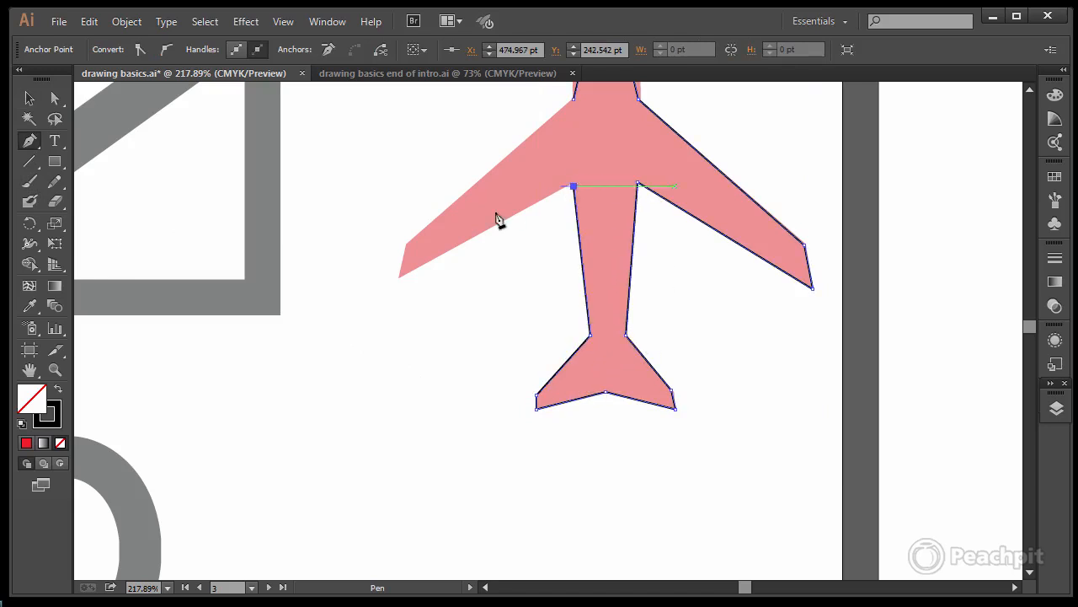
{"action": "left_click", "coordinate": [398, 276]}
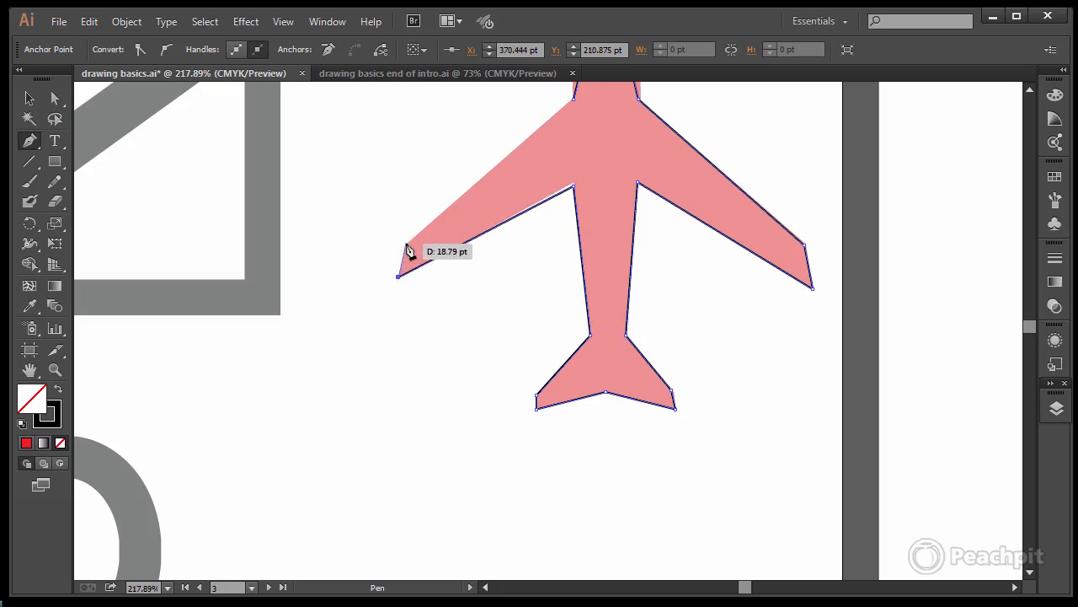
{"action": "left_click", "coordinate": [406, 243]}
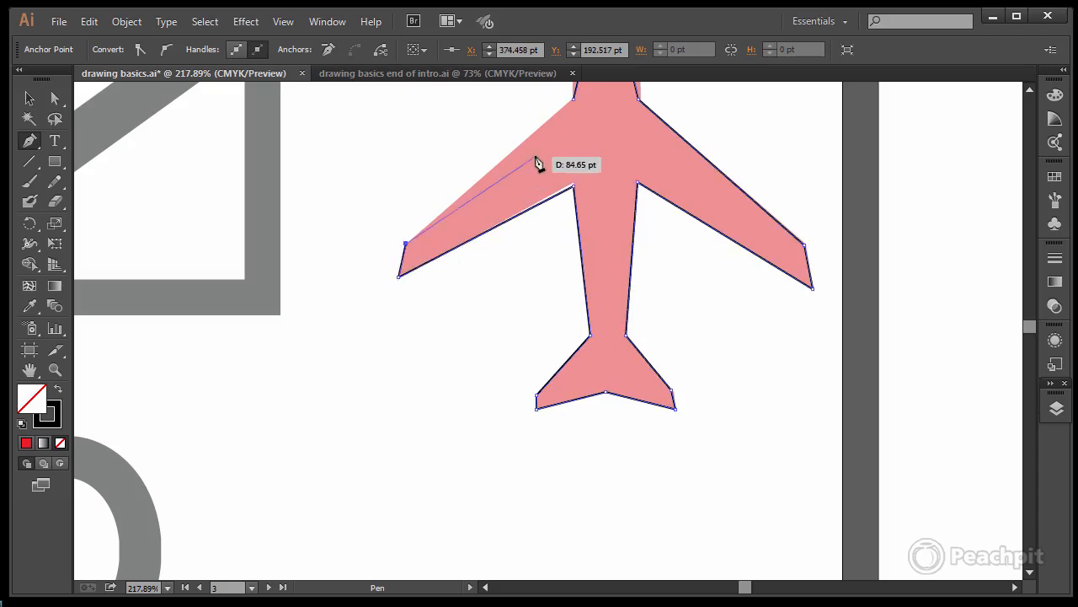
{"action": "left_click", "coordinate": [574, 102]}
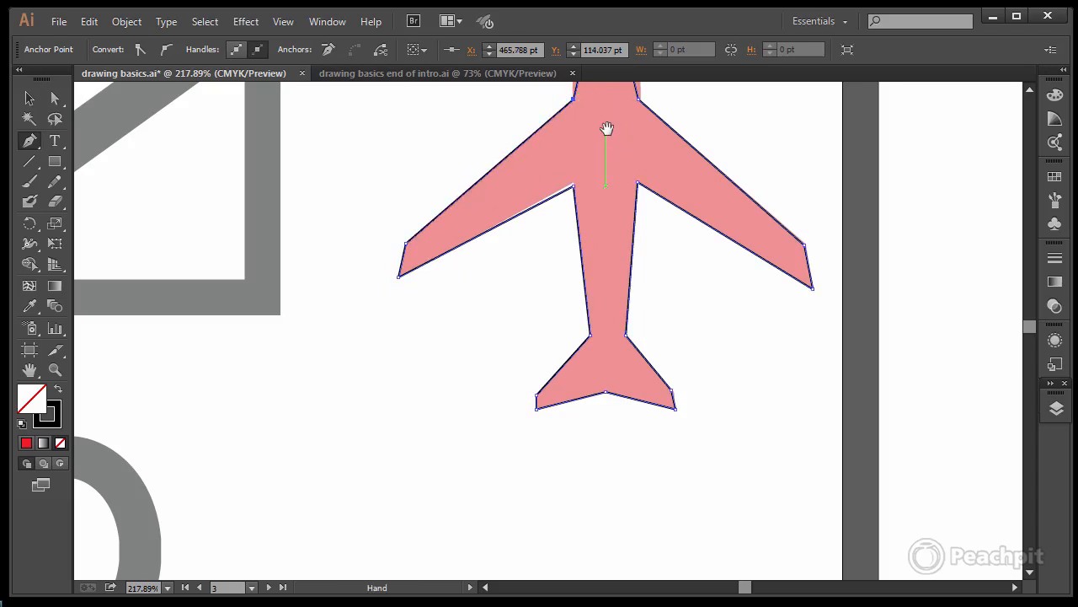
Step: Bend the two straight nose segments of the airplane path into curves matching the template's rounded nose with the Anchor Point tool
{"action": "left_click_drag", "start_coordinate": [606, 127], "coordinate": [581, 371]}
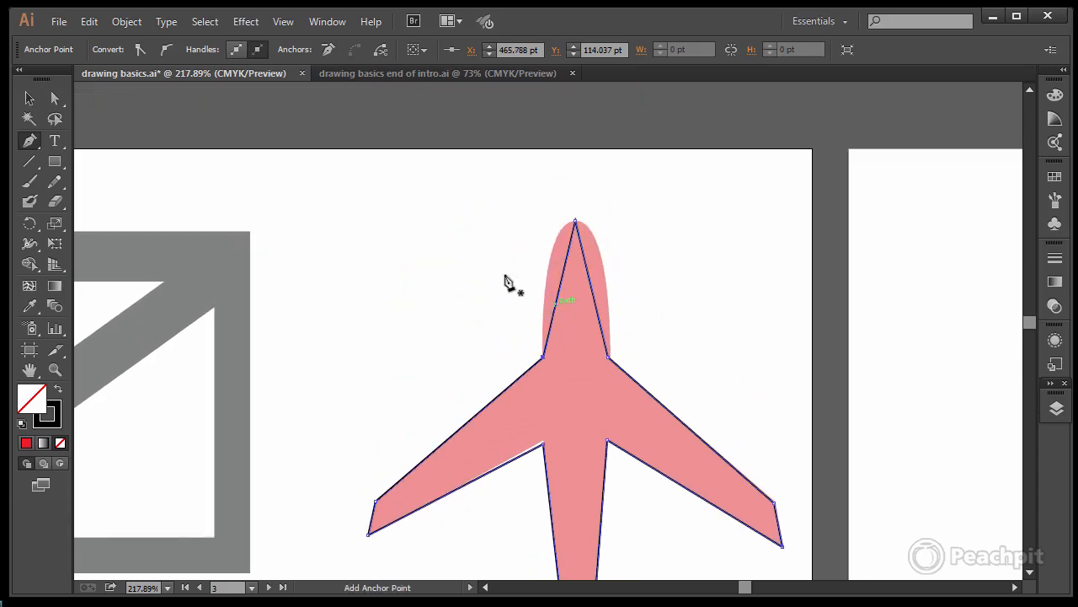
{"action": "left_click_drag", "start_coordinate": [29, 140], "coordinate": [116, 198]}
{"action": "left_click_drag", "start_coordinate": [560, 285], "coordinate": [603, 258]}
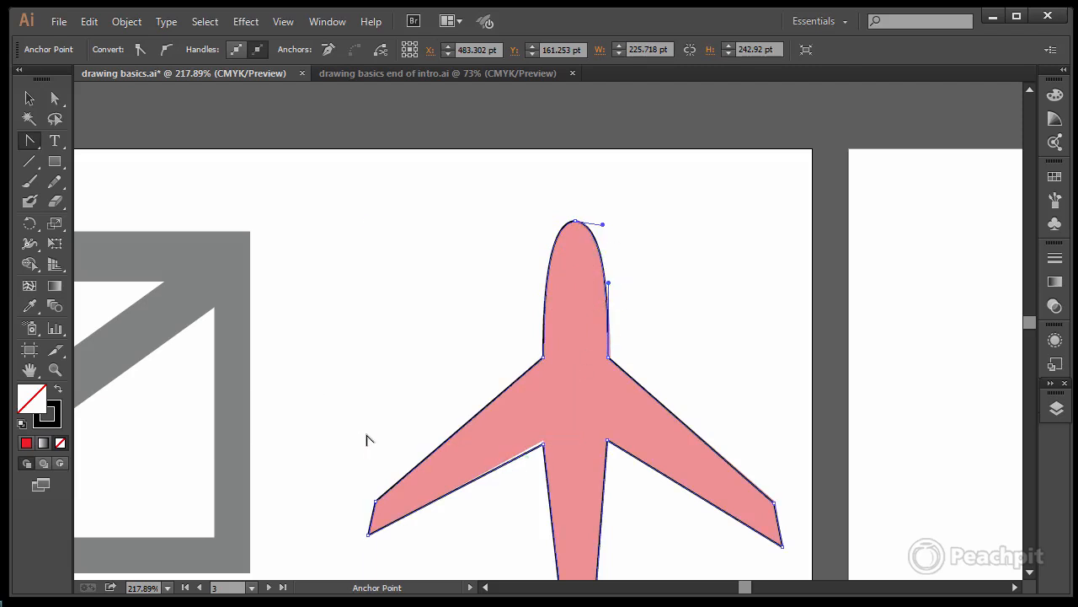
Step: Move the anchor point at the rear root of the airplane's left wing onto the template corner with the Direct Selection tool
{"action": "left_click", "coordinate": [51, 100]}
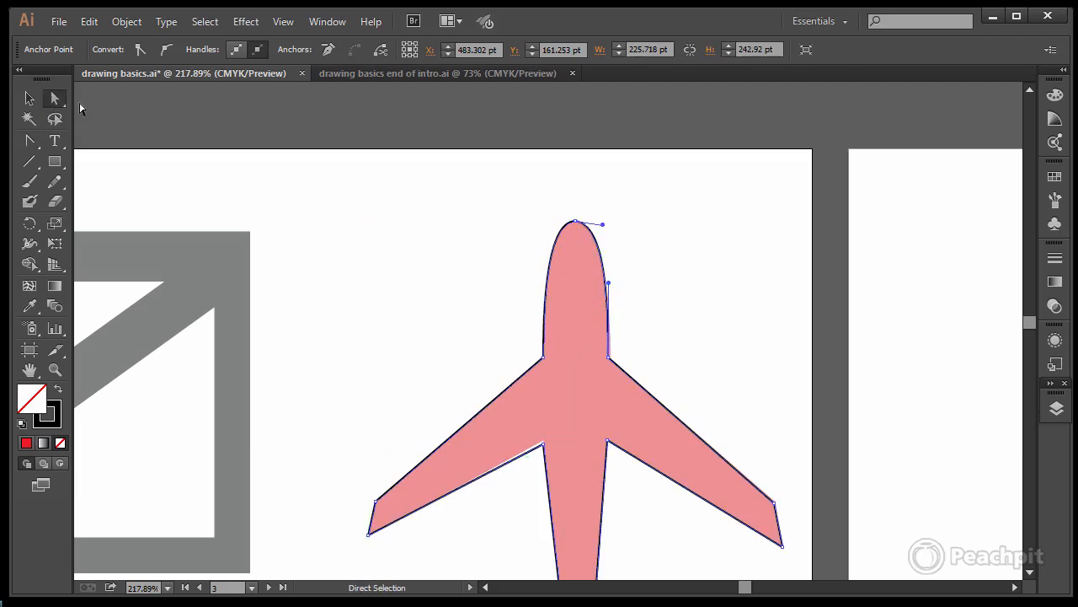
{"action": "left_click", "coordinate": [544, 445]}
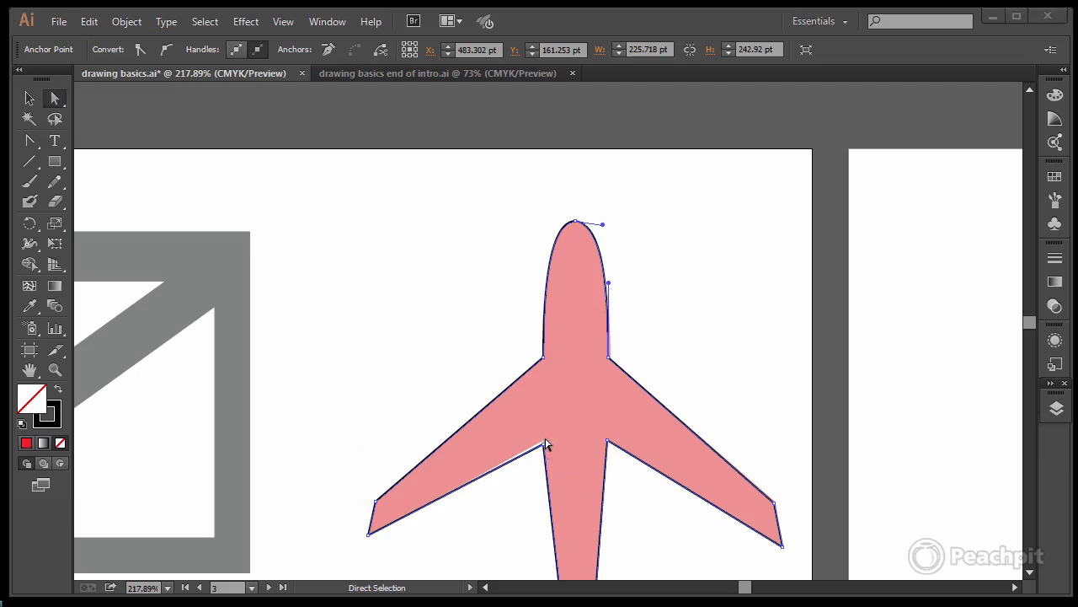
{"action": "left_click", "coordinate": [544, 447]}
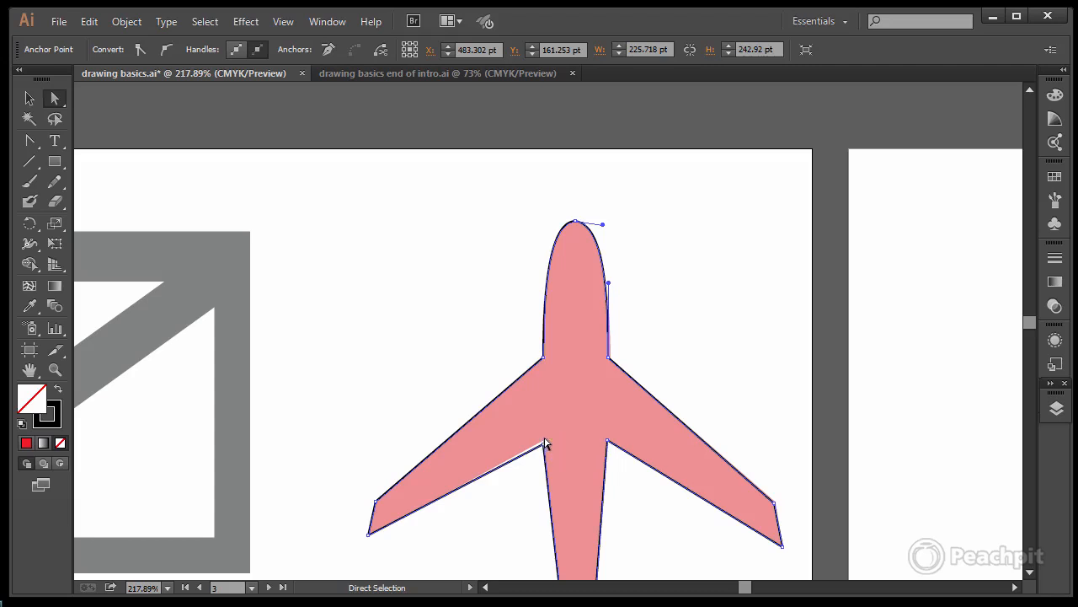
{"action": "left_click_drag", "start_coordinate": [670, 348], "coordinate": [673, 229]}
{"action": "left_click_drag", "start_coordinate": [675, 289], "coordinate": [676, 275]}
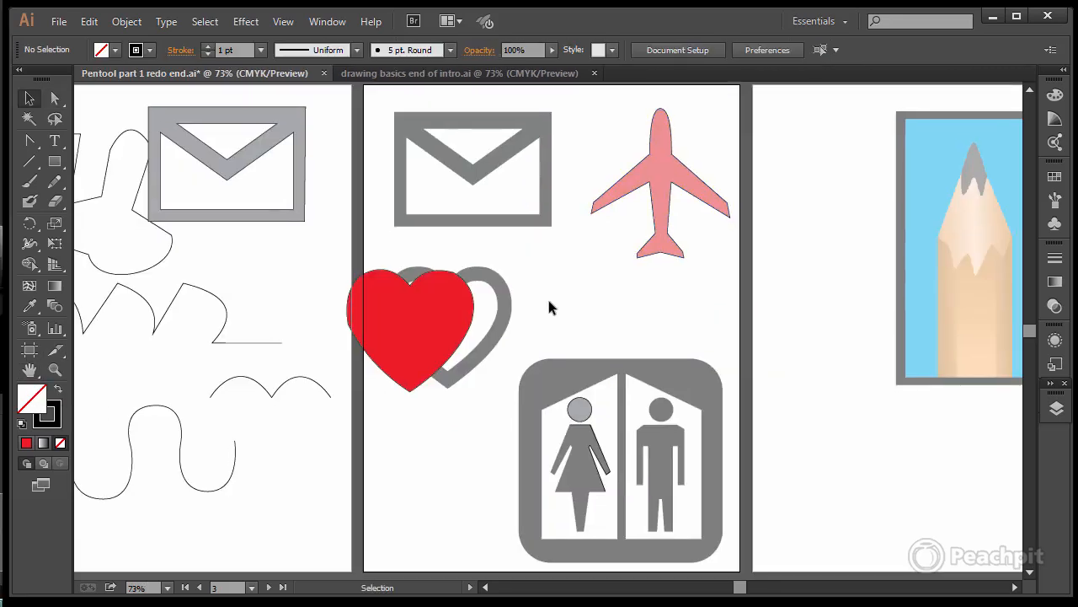
Step: Fill the finished airplane path with the dark blue swatch and deselect it
{"action": "left_click_drag", "start_coordinate": [573, 93], "coordinate": [732, 298]}
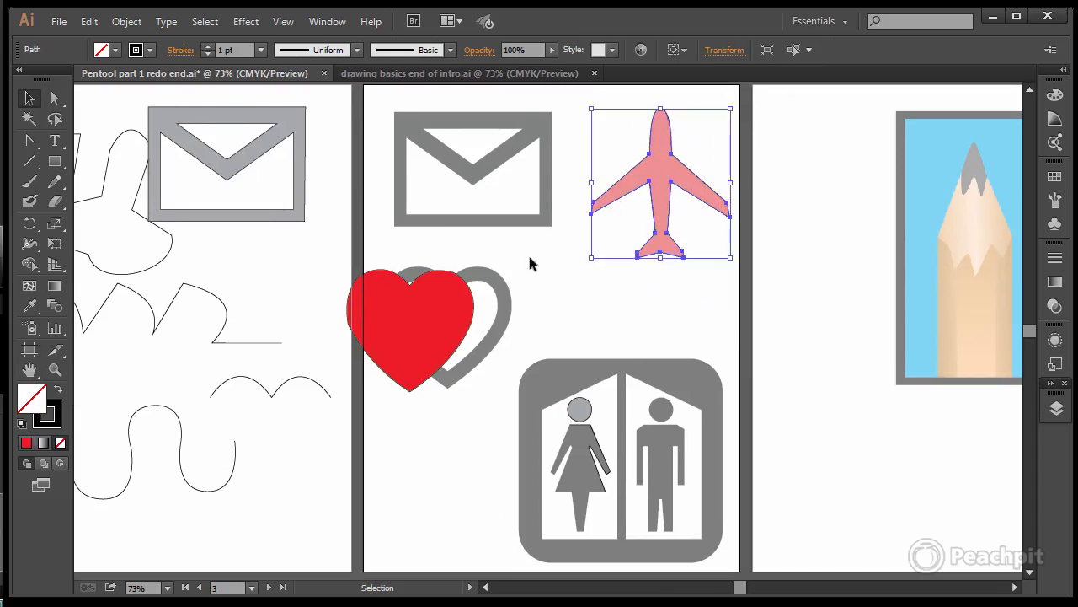
{"action": "left_click", "coordinate": [1054, 176]}
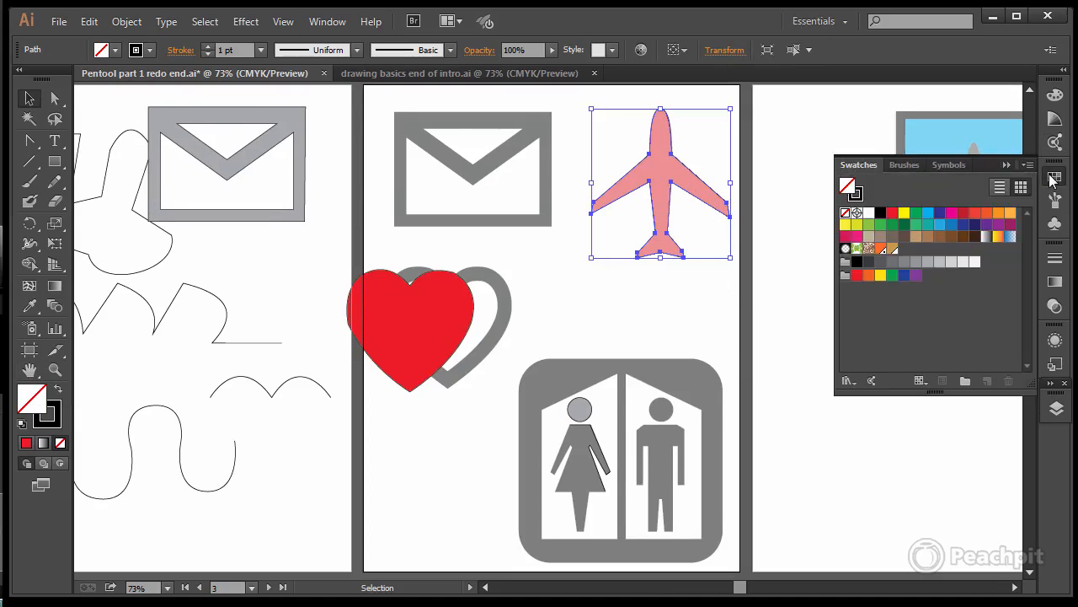
{"action": "left_click", "coordinate": [939, 213]}
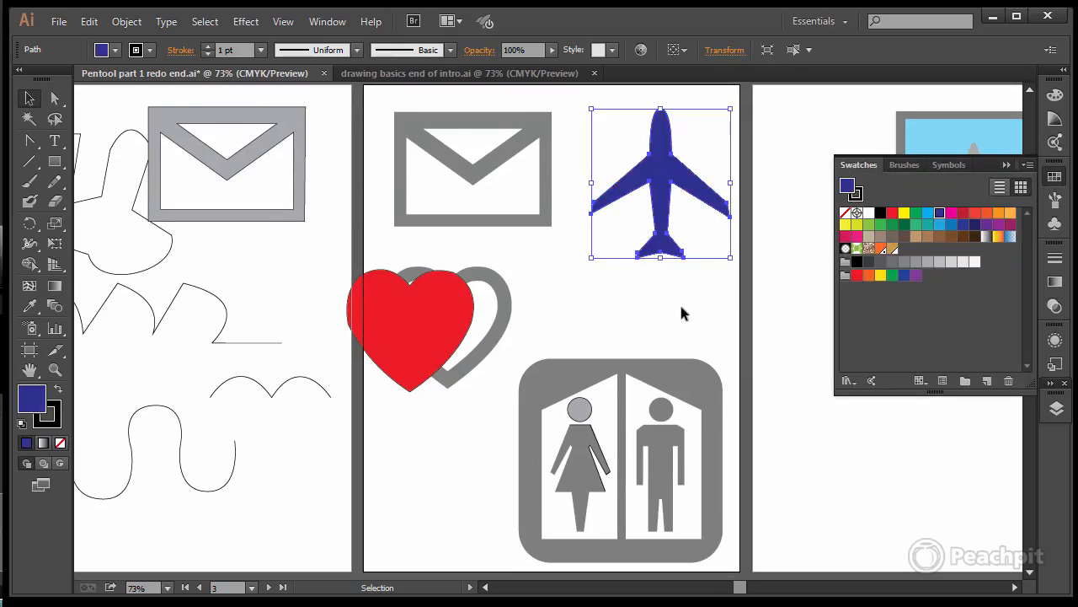
{"action": "left_click", "coordinate": [657, 298]}
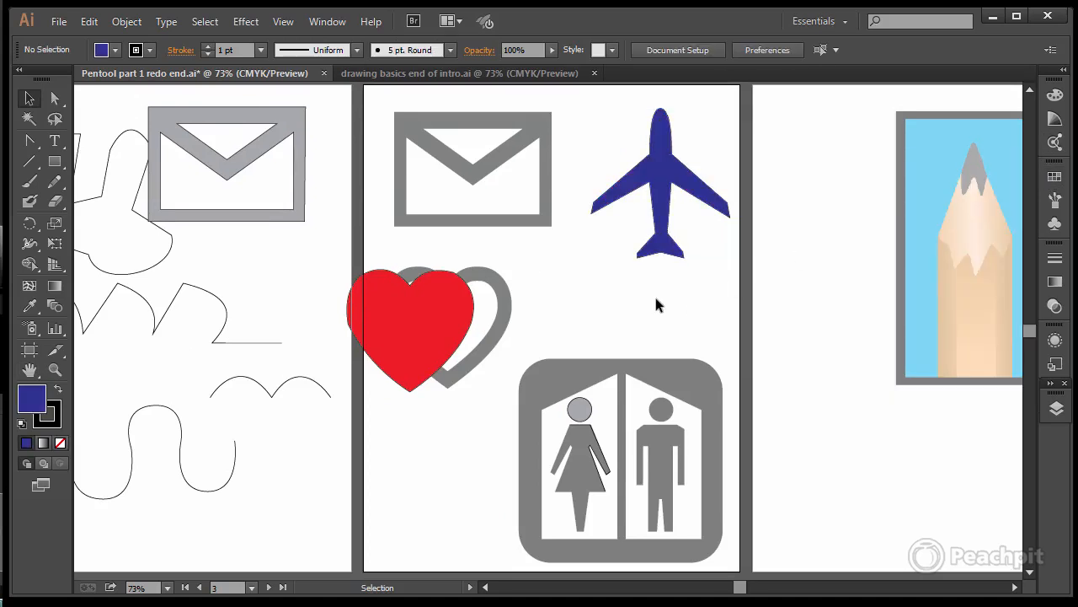
Step: Set the stroke weight of the traced head and arm paths on the woman restroom figure to 5 pt and deselect them
{"action": "left_click", "coordinate": [605, 486]}
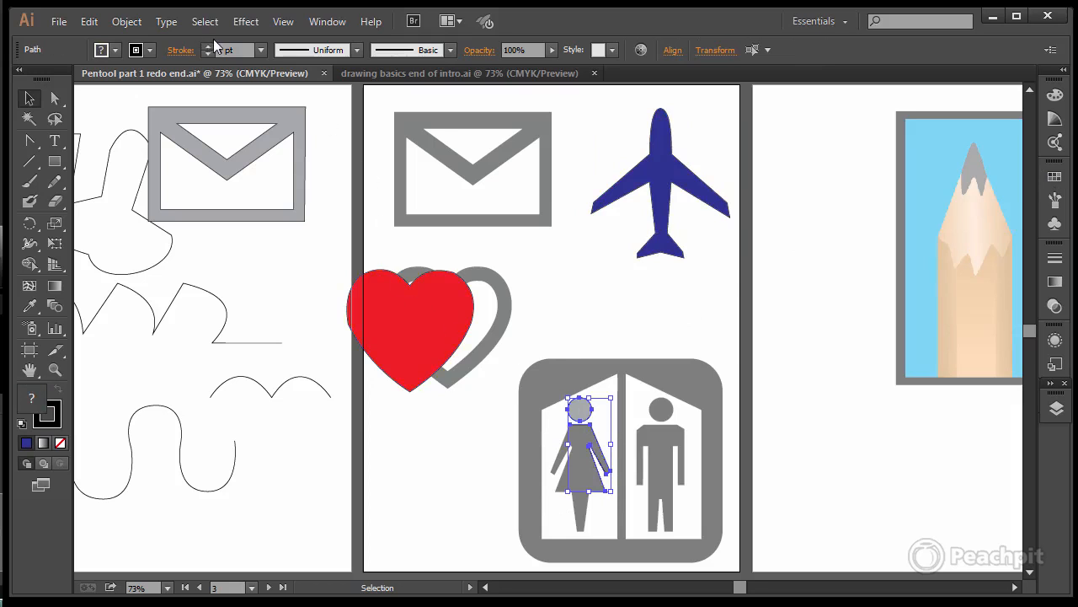
{"action": "left_click", "coordinate": [207, 45]}
{"action": "left_click", "coordinate": [207, 46]}
{"action": "left_click", "coordinate": [207, 47]}
{"action": "left_click", "coordinate": [207, 47]}
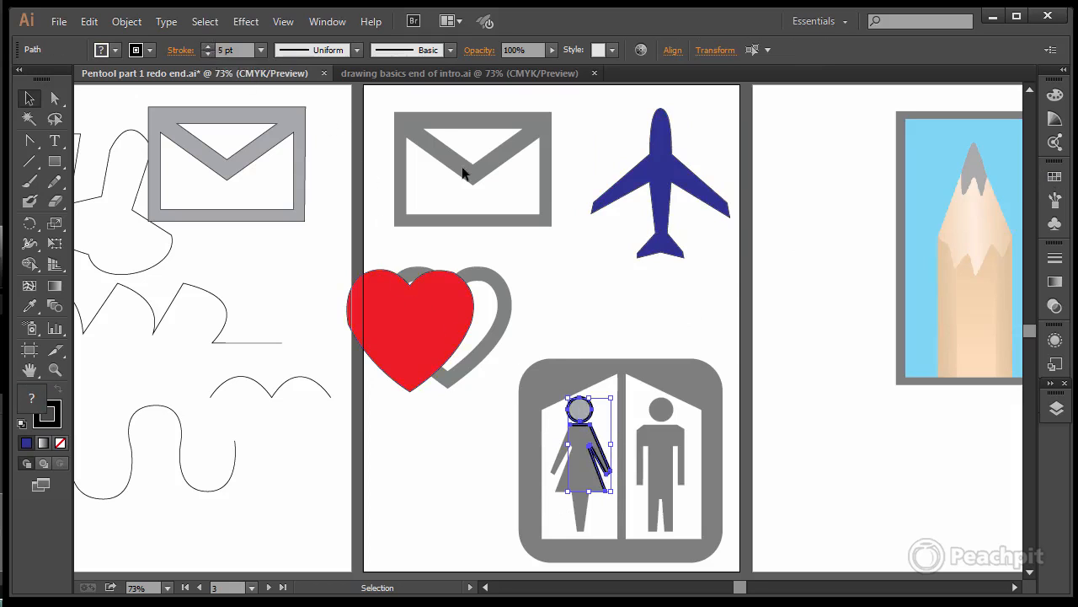
{"action": "left_click", "coordinate": [614, 288]}
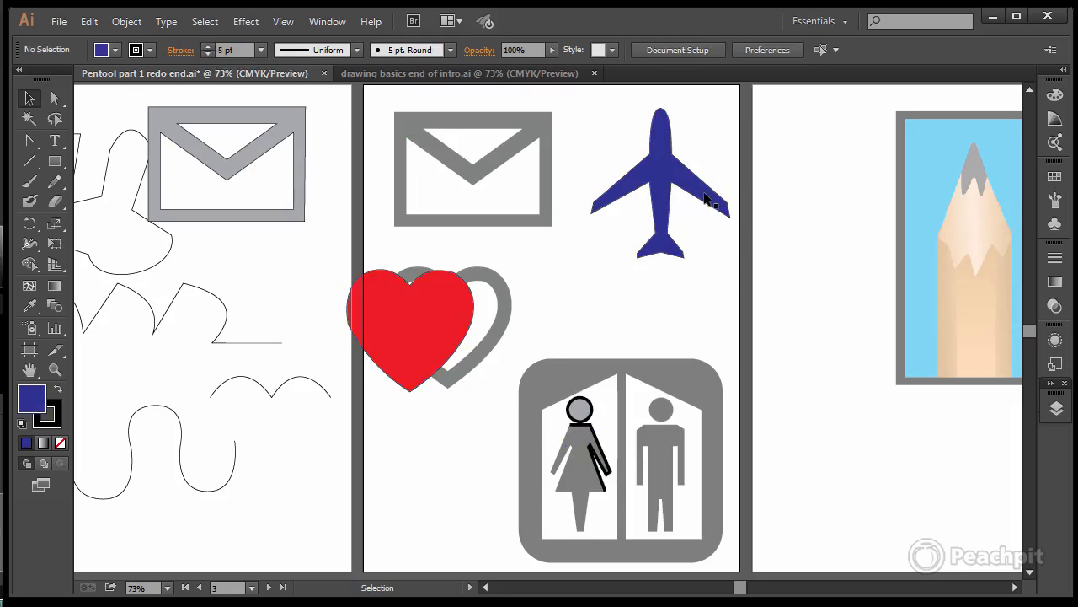